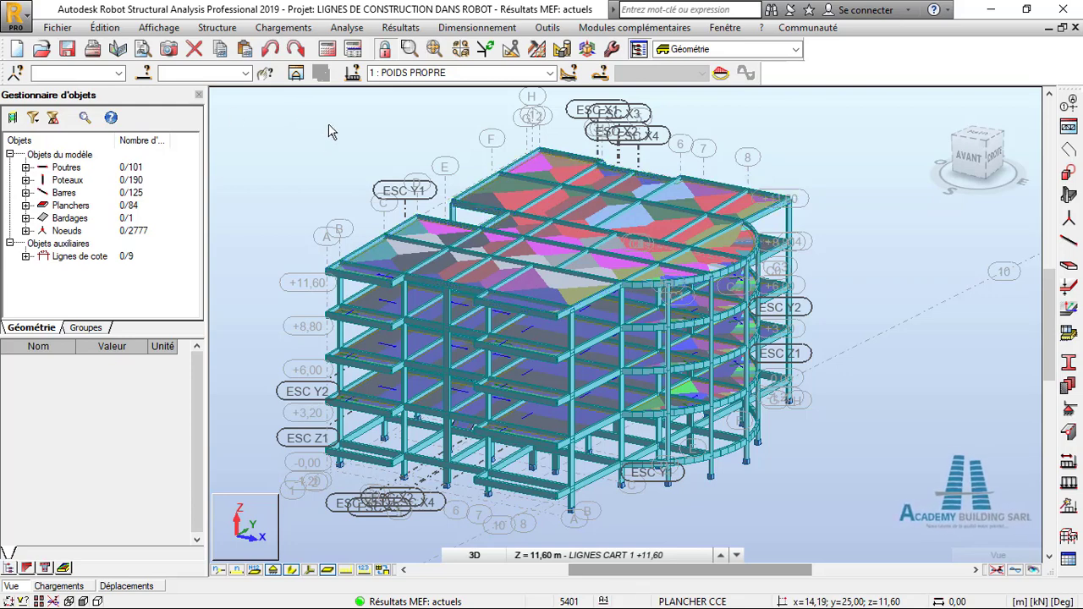
# - Turn off the display of the panels' load distribution direction (Direction de répartition de la charge) in the display attributes
pyautogui.click(175, 31)
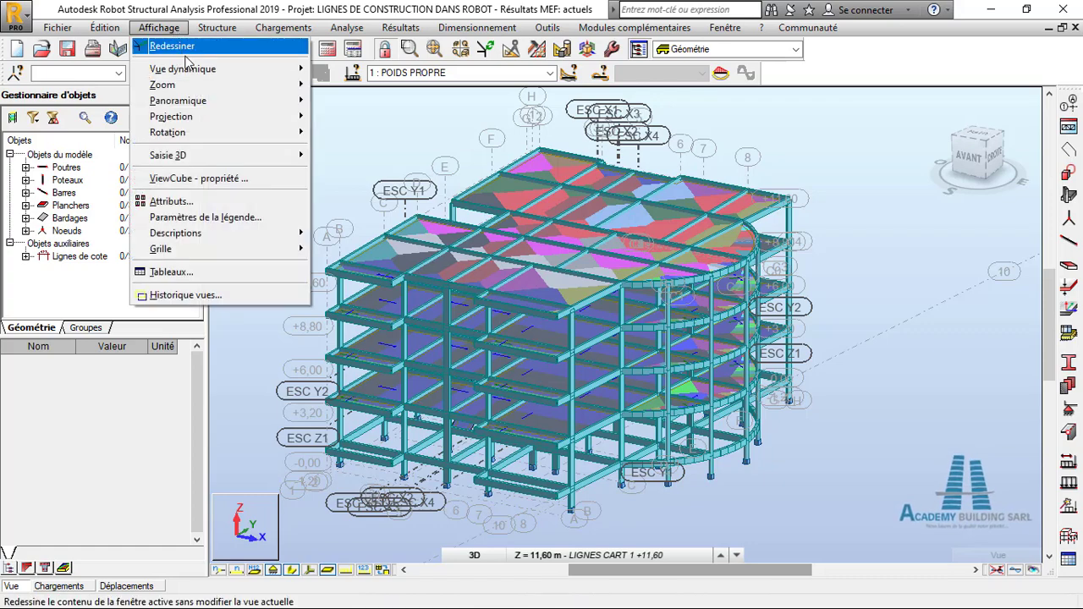
pyautogui.click(269, 200)
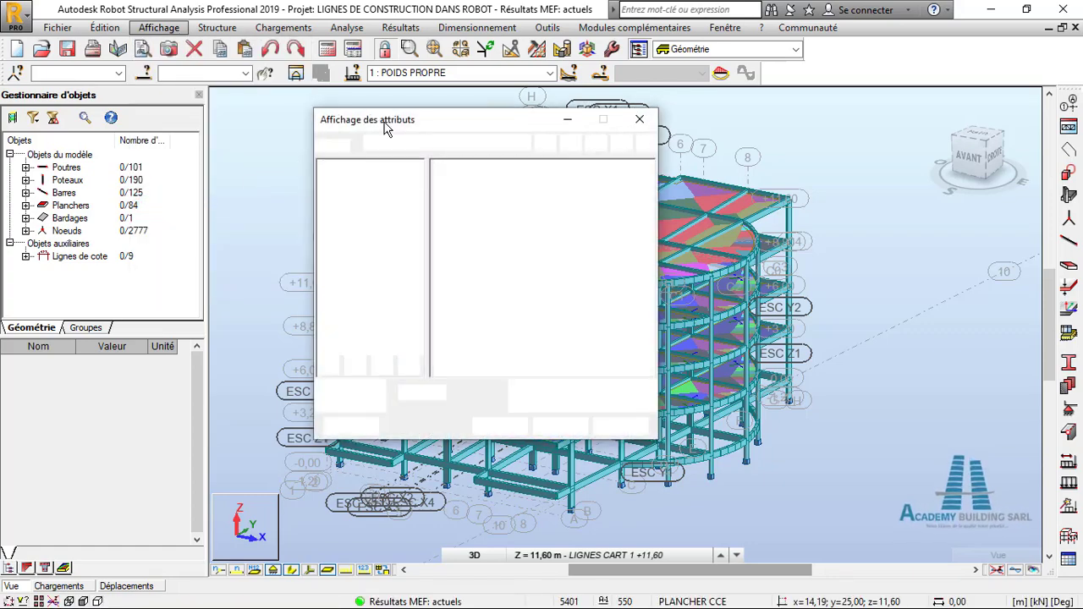
pyautogui.moveTo(345, 119); pyautogui.dragTo(273, 104)
pyautogui.click(264, 211)
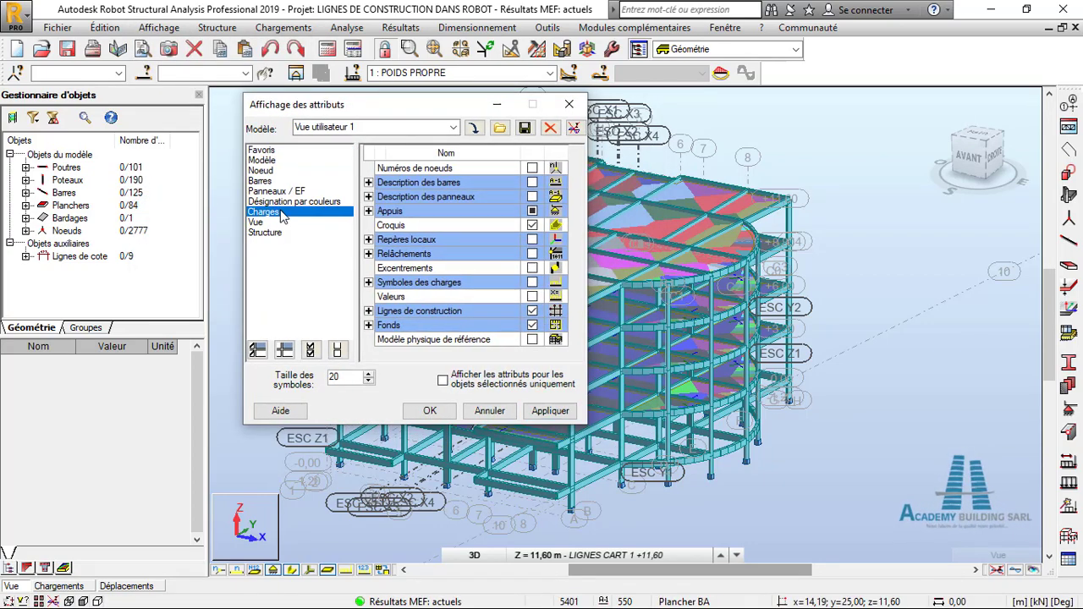
pyautogui.click(533, 241)
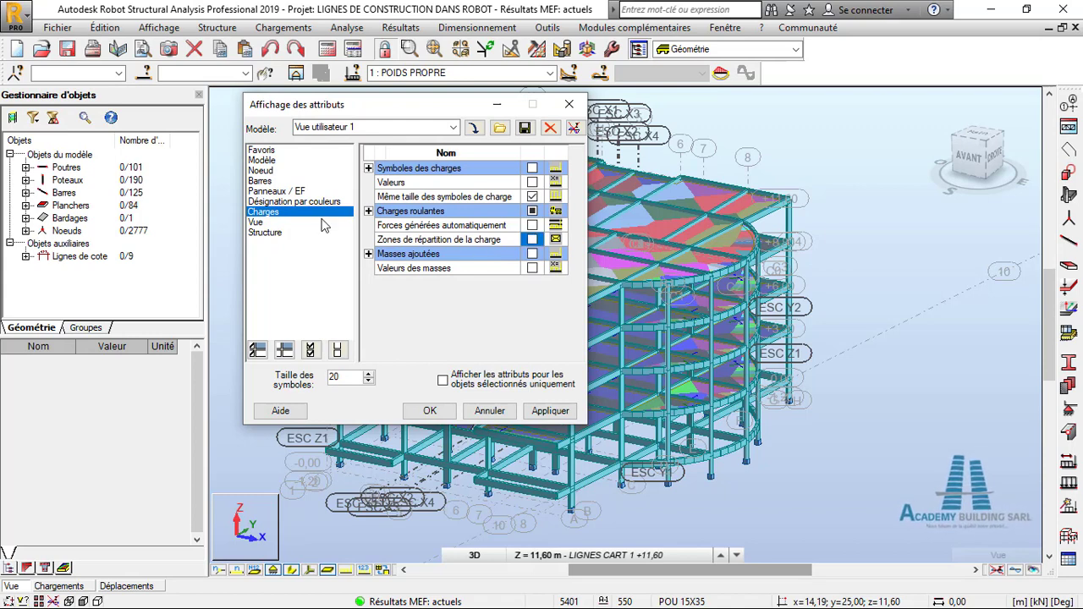
pyautogui.click(287, 191)
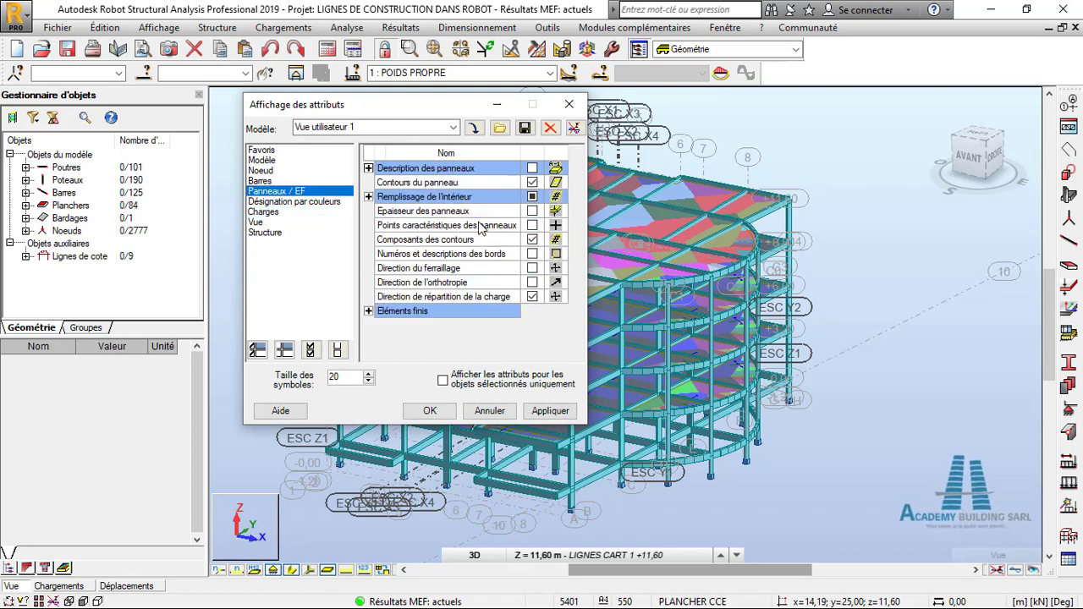
pyautogui.click(532, 297)
pyautogui.click(550, 412)
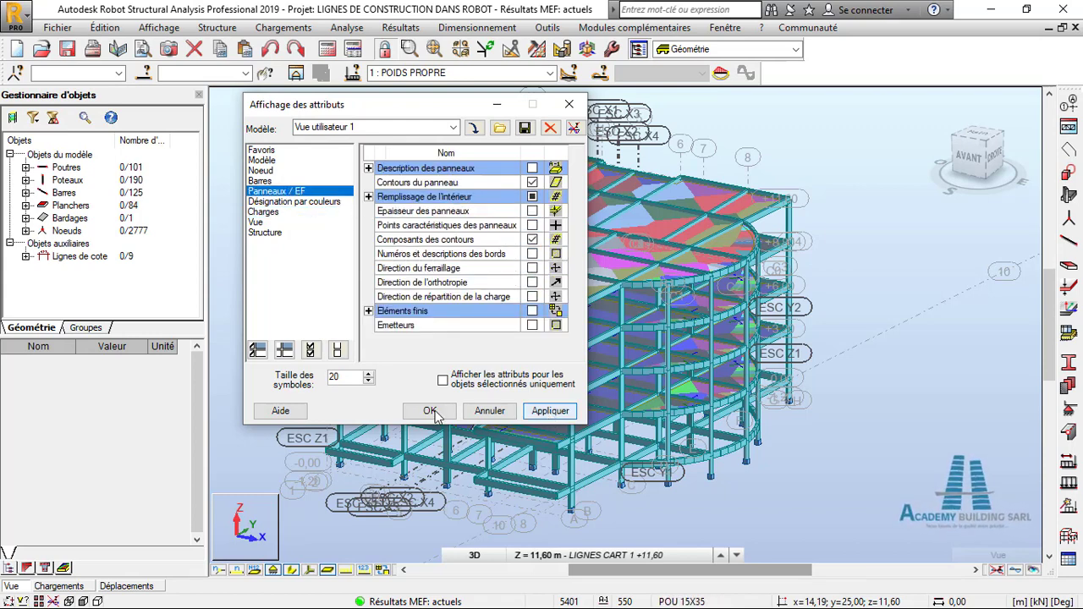
pyautogui.click(430, 412)
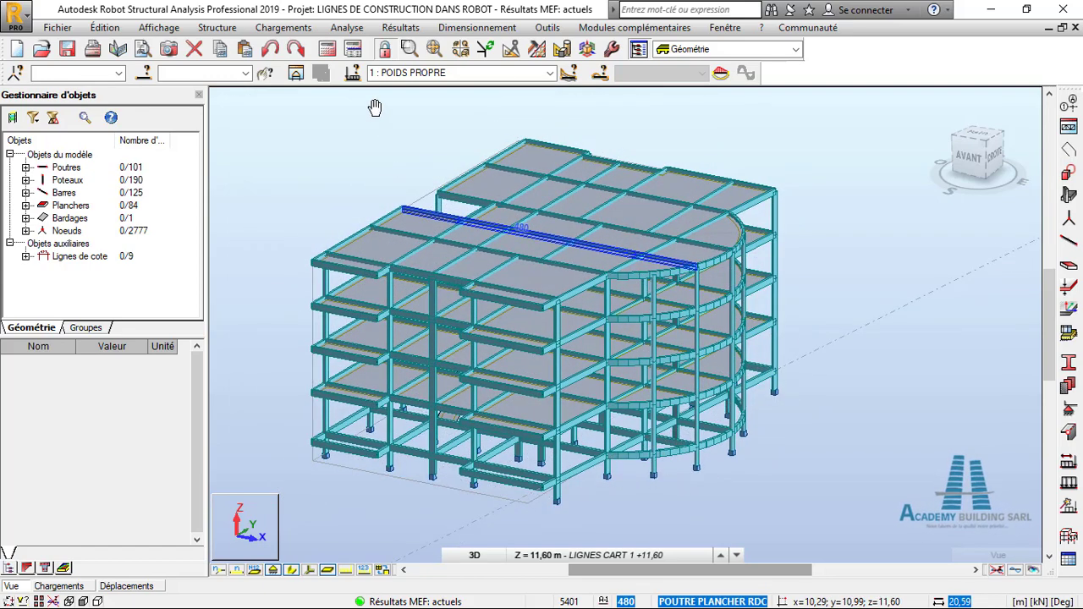
# - Run the structural analysis, continuing past the error, separate-node and instability warnings, and keep the calculation messages clear of the model
pyautogui.click(327, 56)
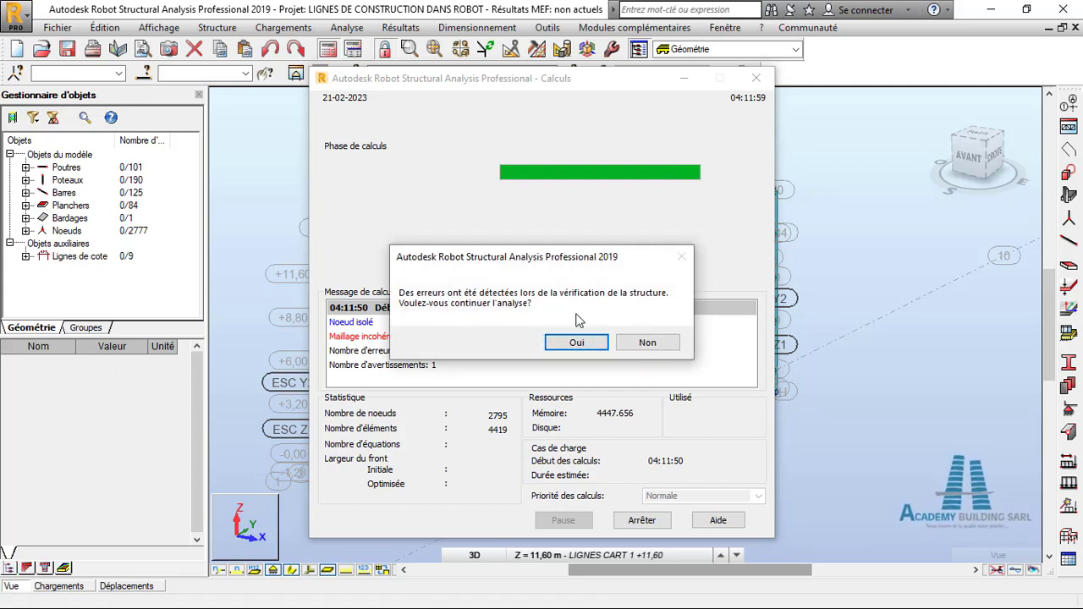
pyautogui.click(581, 342)
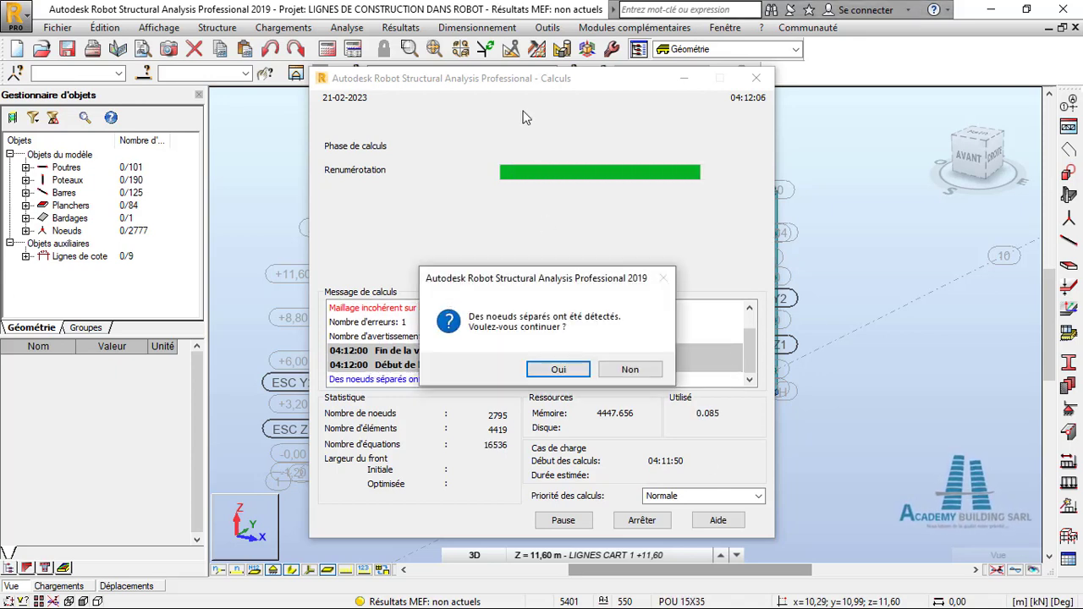
pyautogui.click(560, 369)
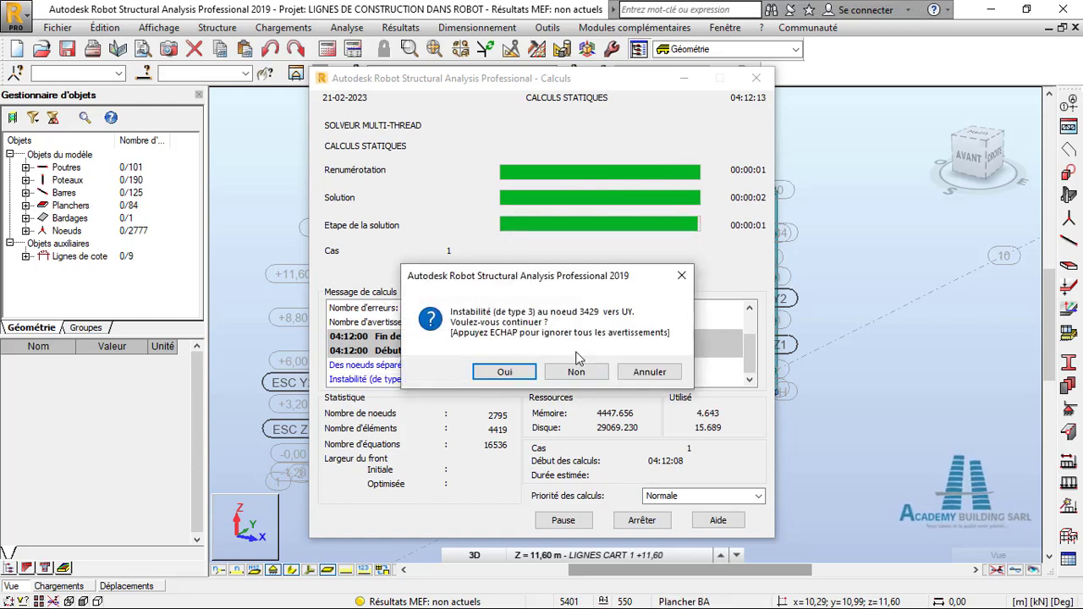
pyautogui.click(504, 372)
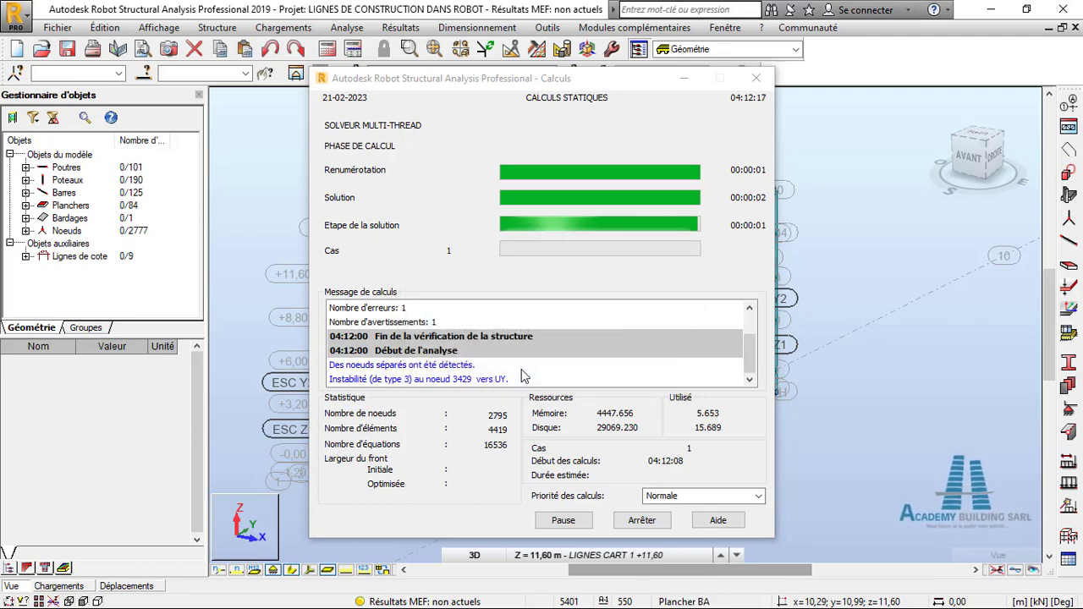
pyautogui.moveTo(489, 78); pyautogui.dragTo(564, 109)
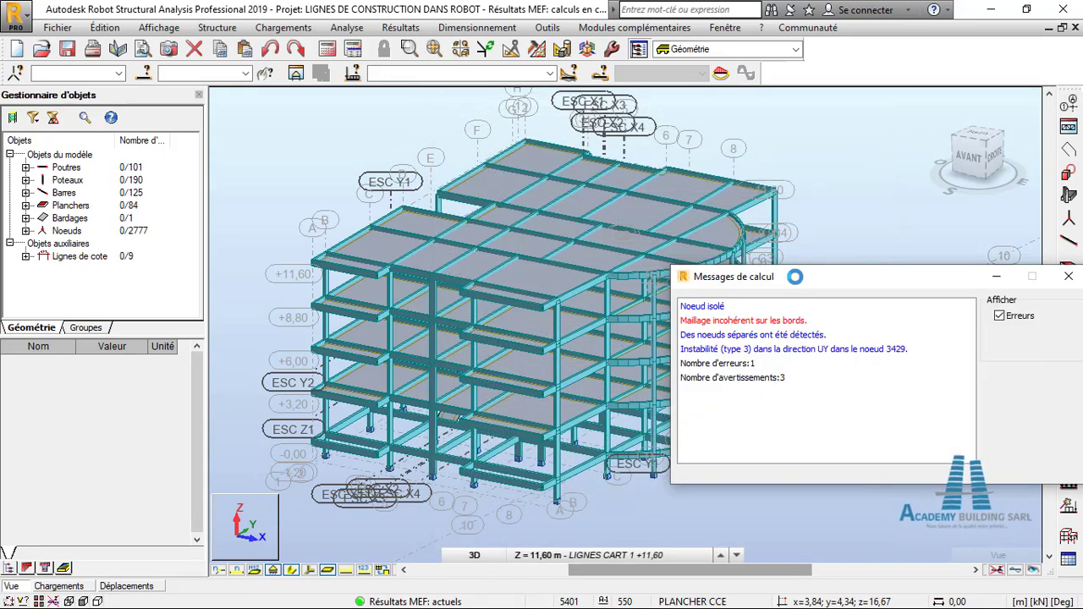
pyautogui.moveTo(799, 280); pyautogui.dragTo(703, 223)
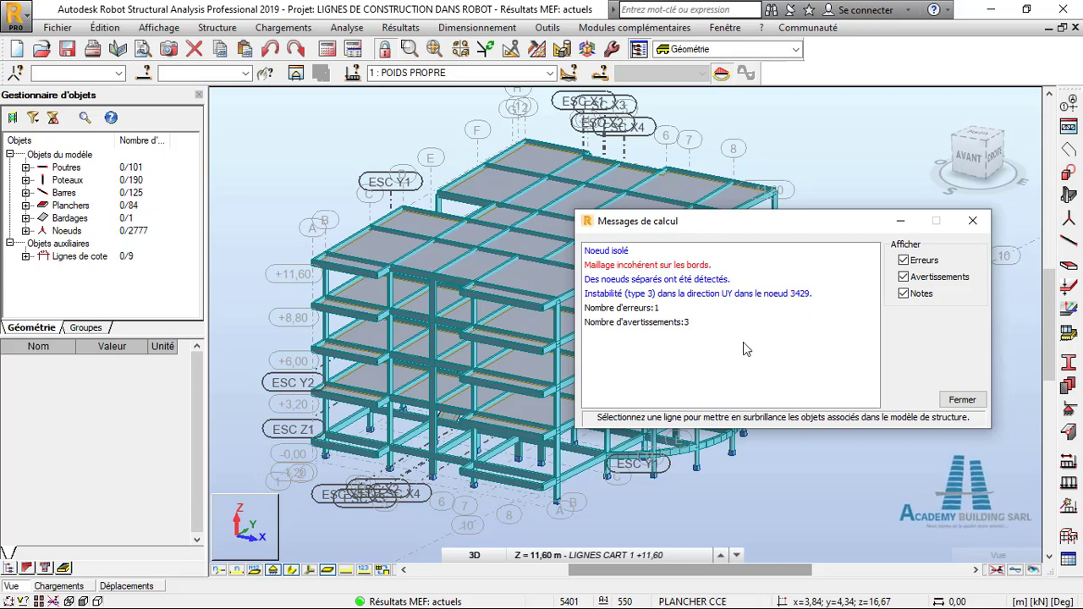
pyautogui.moveTo(723, 235); pyautogui.dragTo(746, 244)
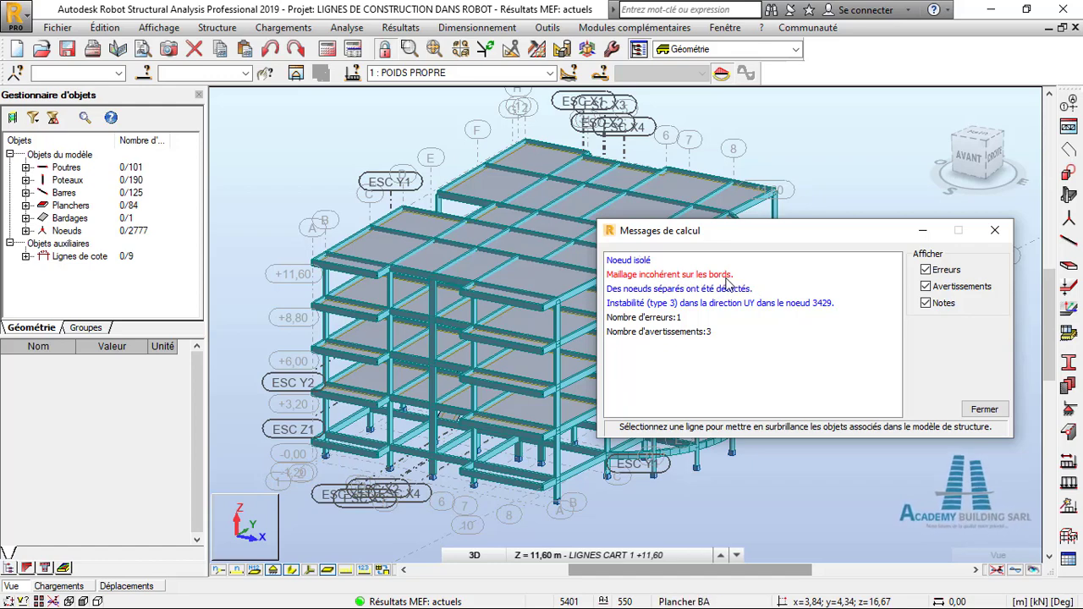
pyautogui.moveTo(755, 238); pyautogui.dragTo(814, 311)
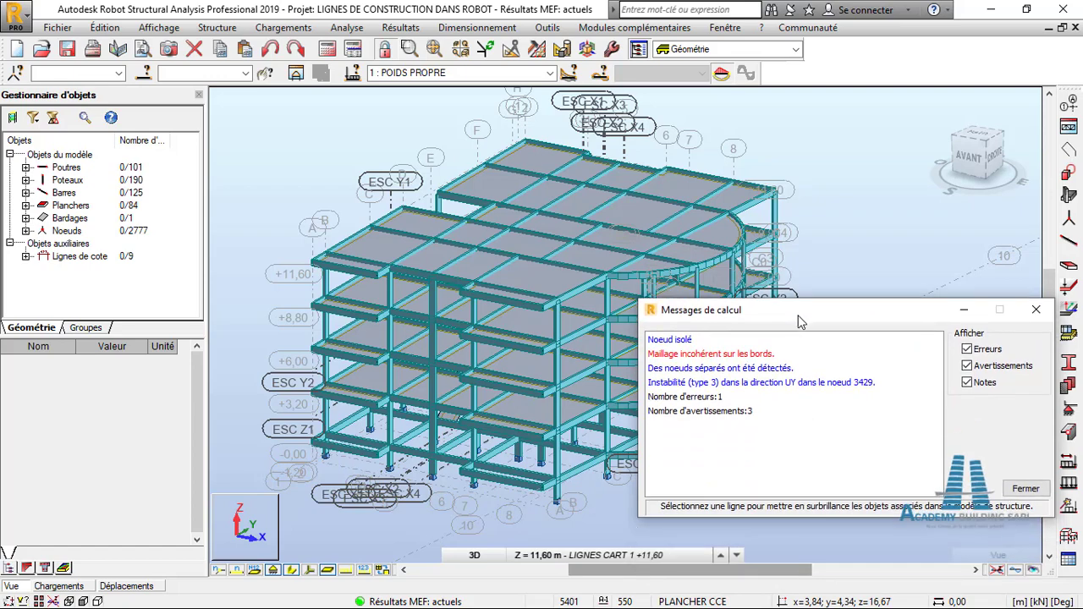
# - Show the finite element mesh on the model and inspect the meshed slabs at the balconies and the curved façade
pyautogui.click(382, 572)
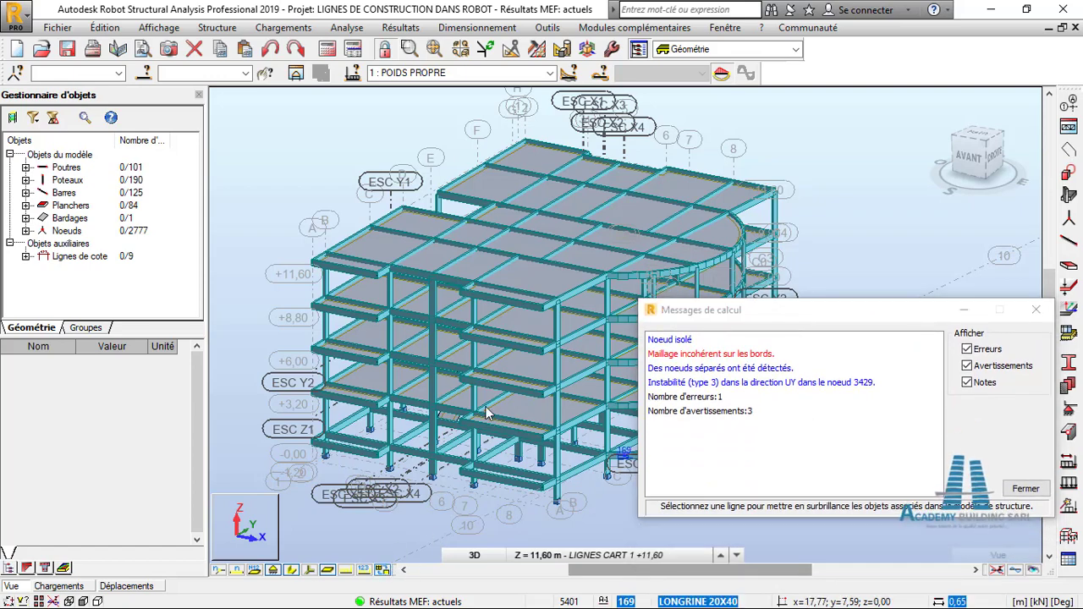
pyautogui.moveTo(687, 311); pyautogui.dragTo(661, 430)
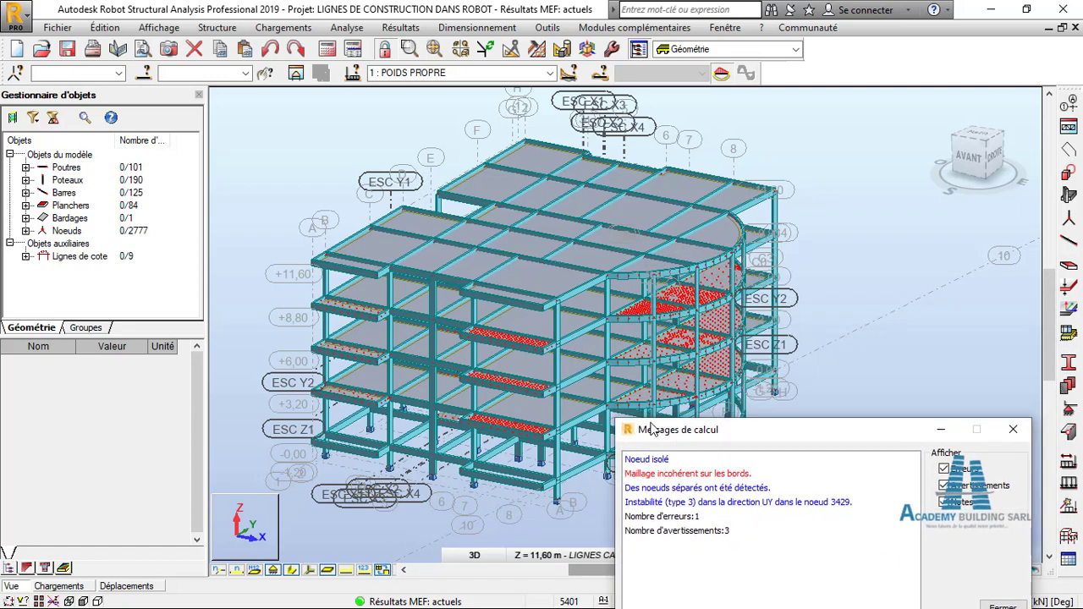
pyautogui.moveTo(591, 346); pyautogui.dragTo(560, 315, button='middle')
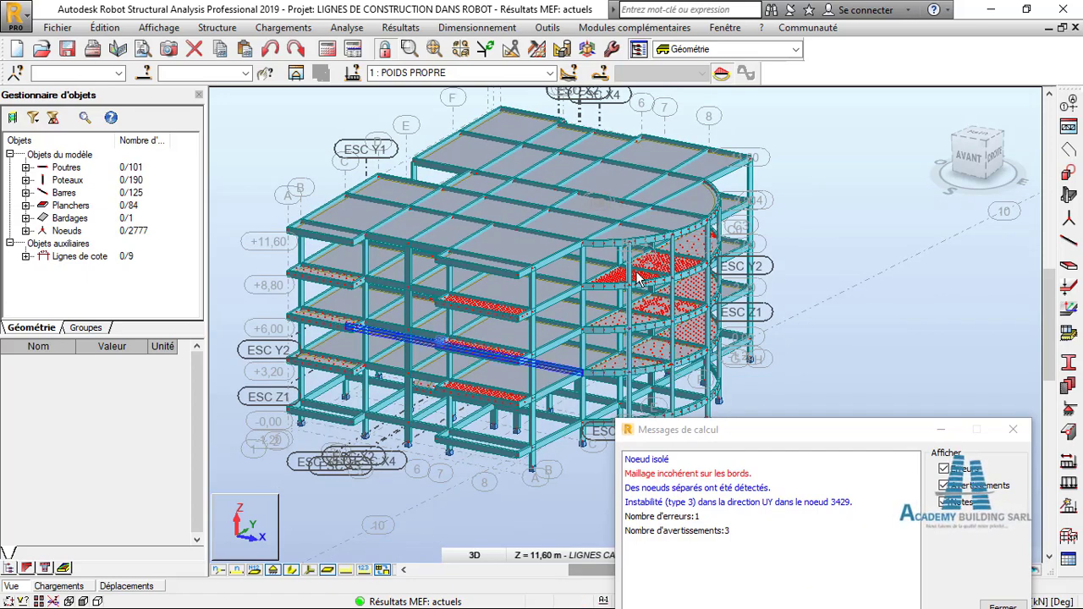
pyautogui.scroll(3, 635, 271)
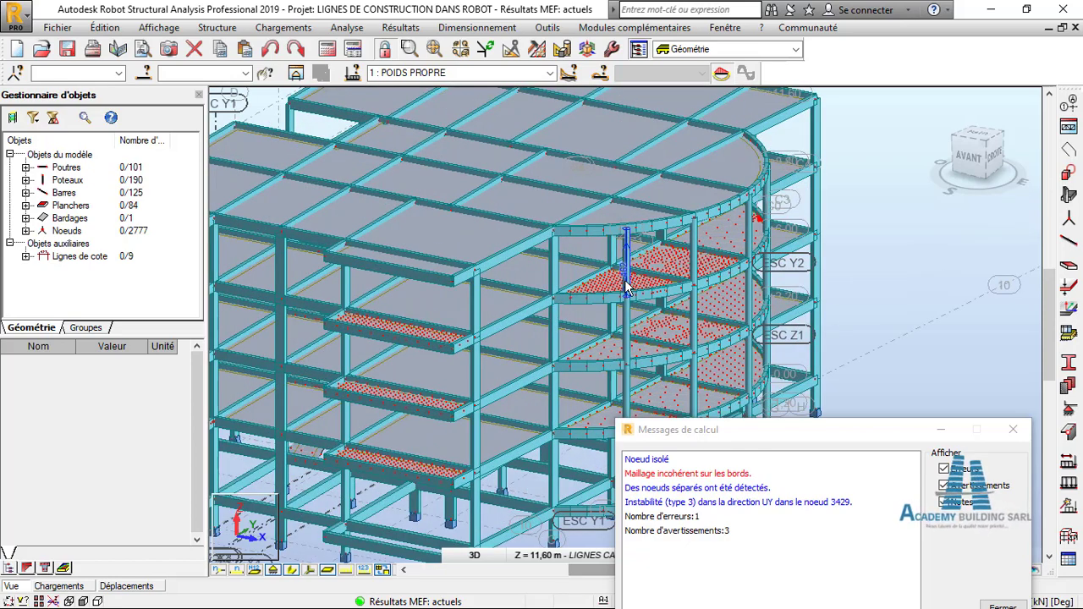
pyautogui.scroll(2, 626, 288)
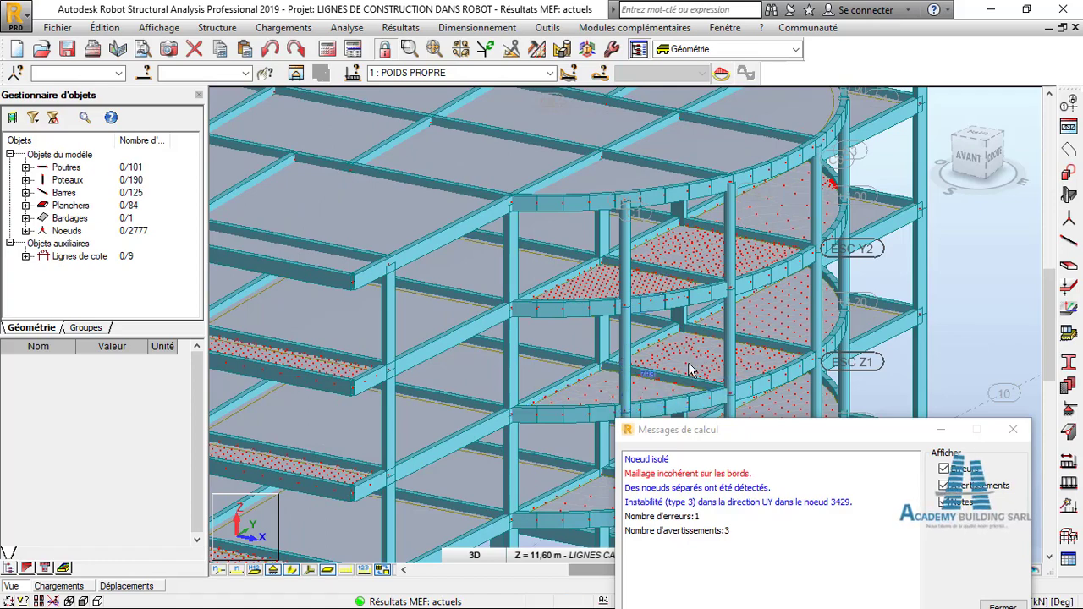
pyautogui.scroll(-2, 688, 369)
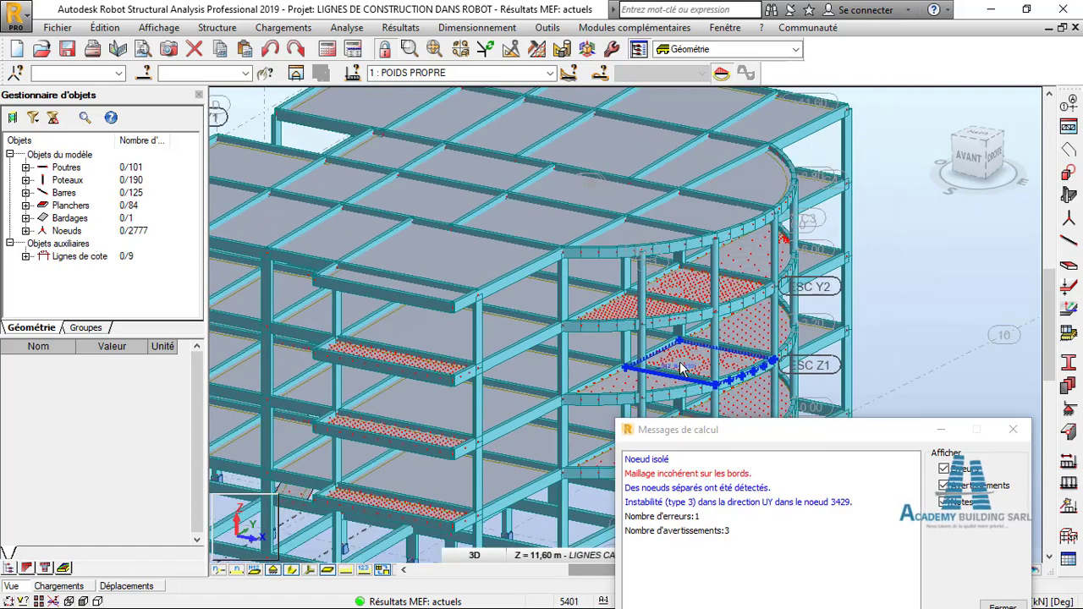
pyautogui.scroll(-2, 687, 369)
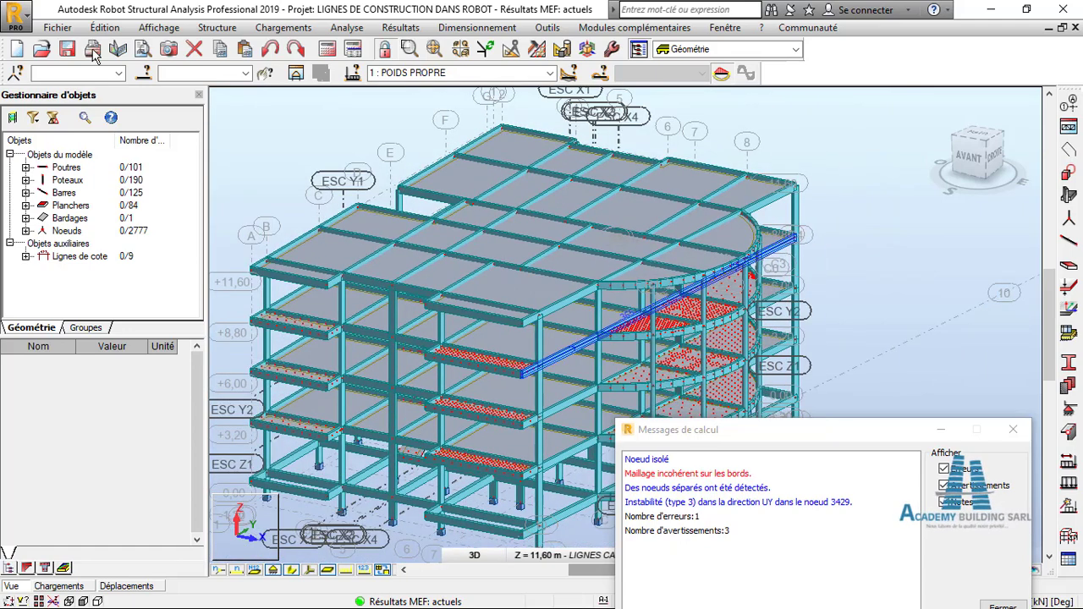
# - Select all panels with thickness DP12 and add the panels with thickness ESCALIER EP 15 to the selection
pyautogui.click(144, 75)
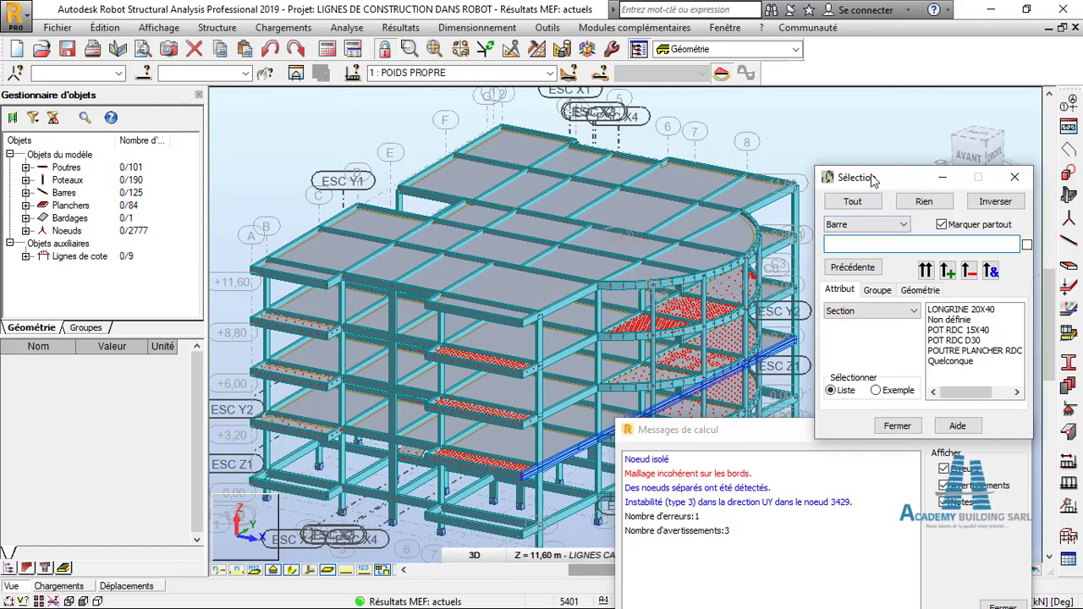
pyautogui.moveTo(876, 177); pyautogui.dragTo(818, 130)
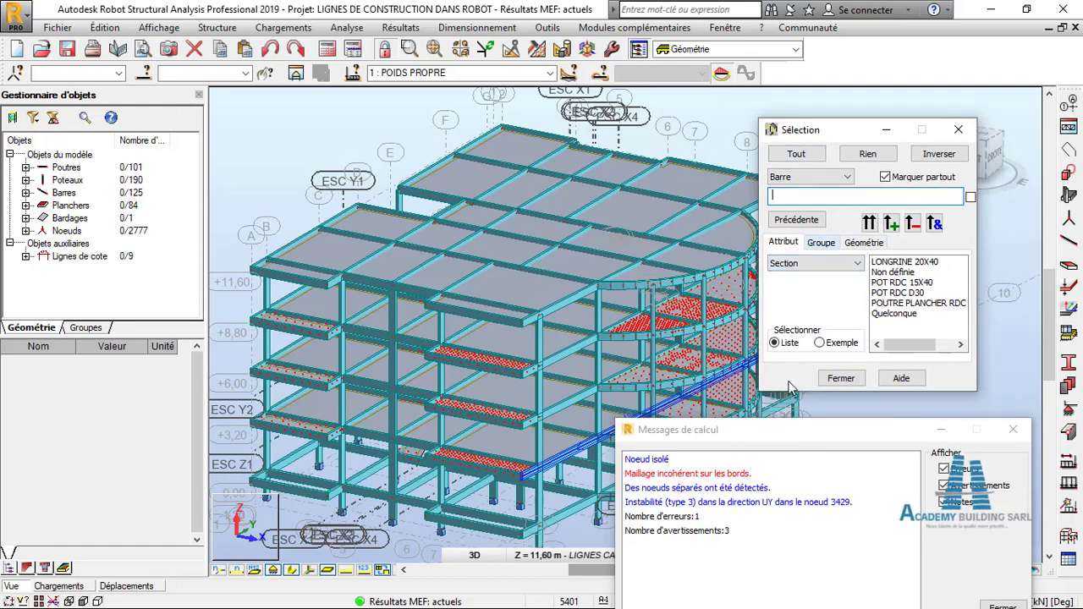
pyautogui.click(858, 264)
pyautogui.click(813, 182)
pyautogui.click(812, 177)
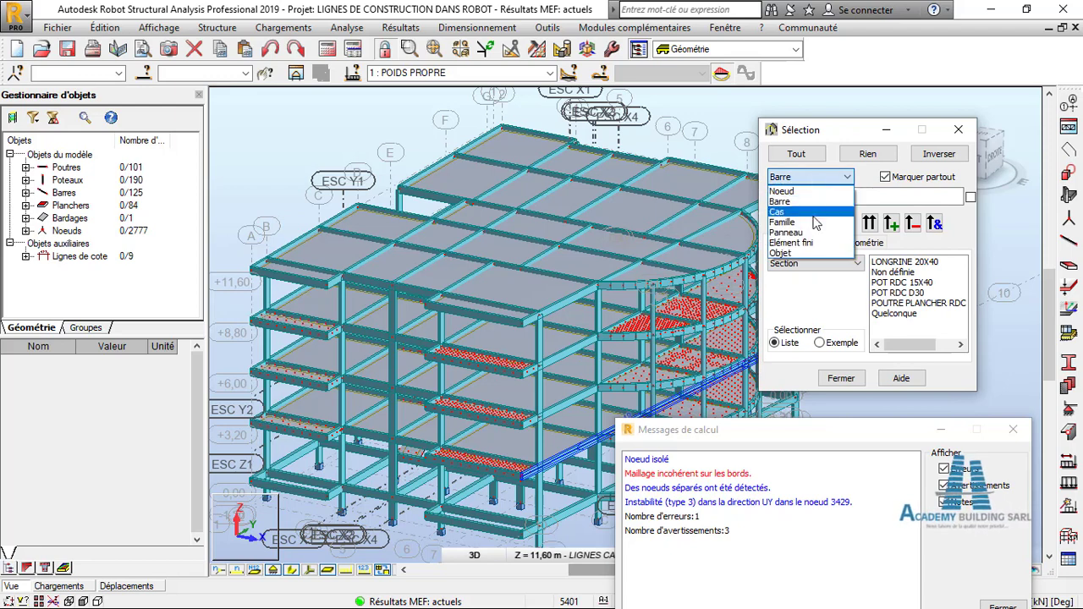
pyautogui.click(846, 238)
pyautogui.click(857, 263)
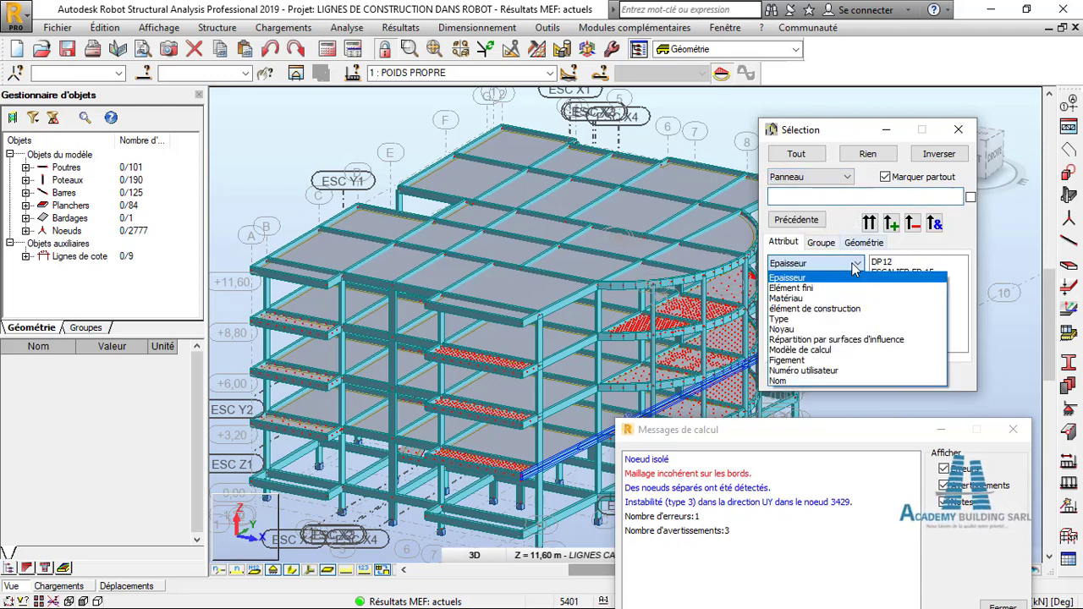
pyautogui.click(857, 263)
pyautogui.click(885, 262)
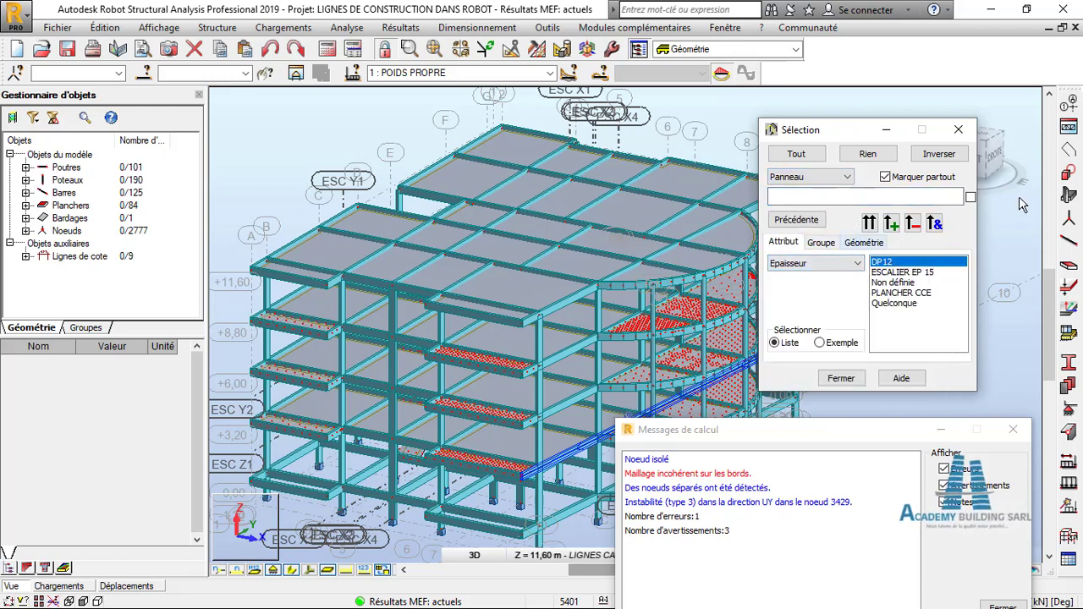
pyautogui.click(870, 224)
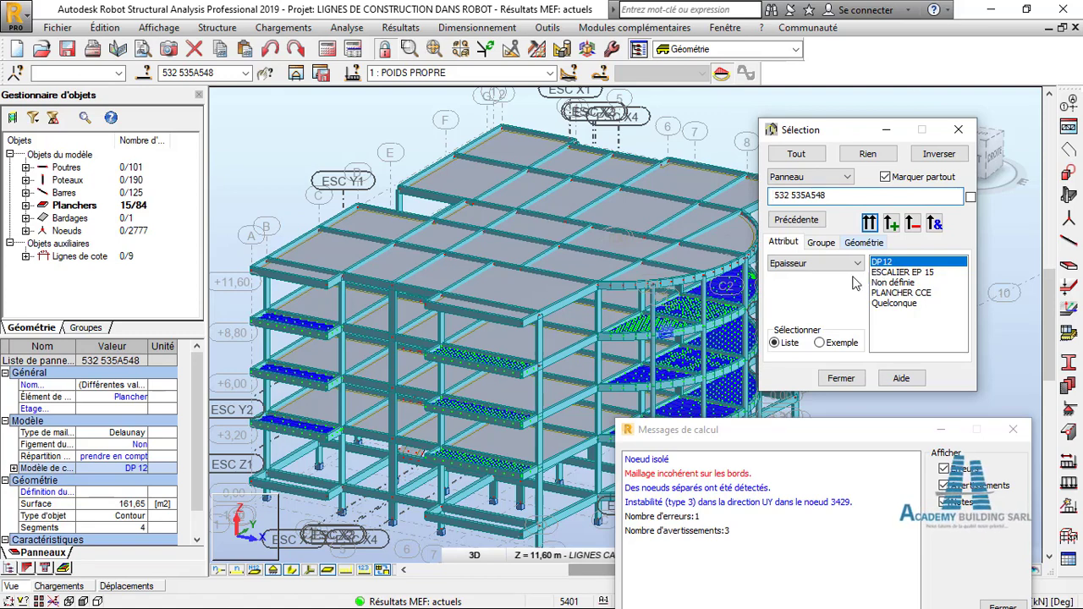
pyautogui.click(892, 272)
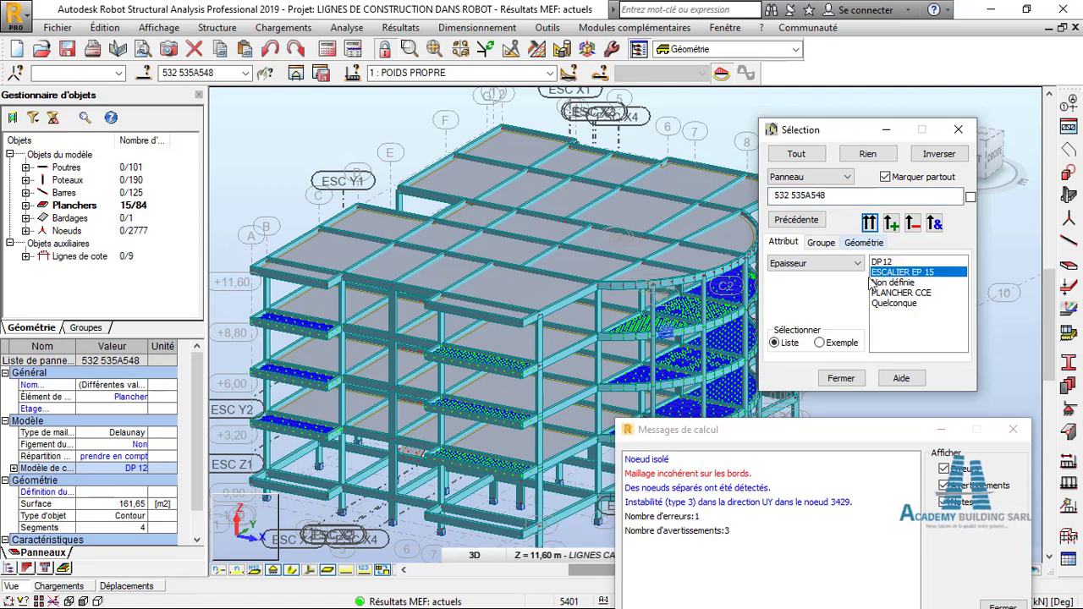
pyautogui.click(893, 223)
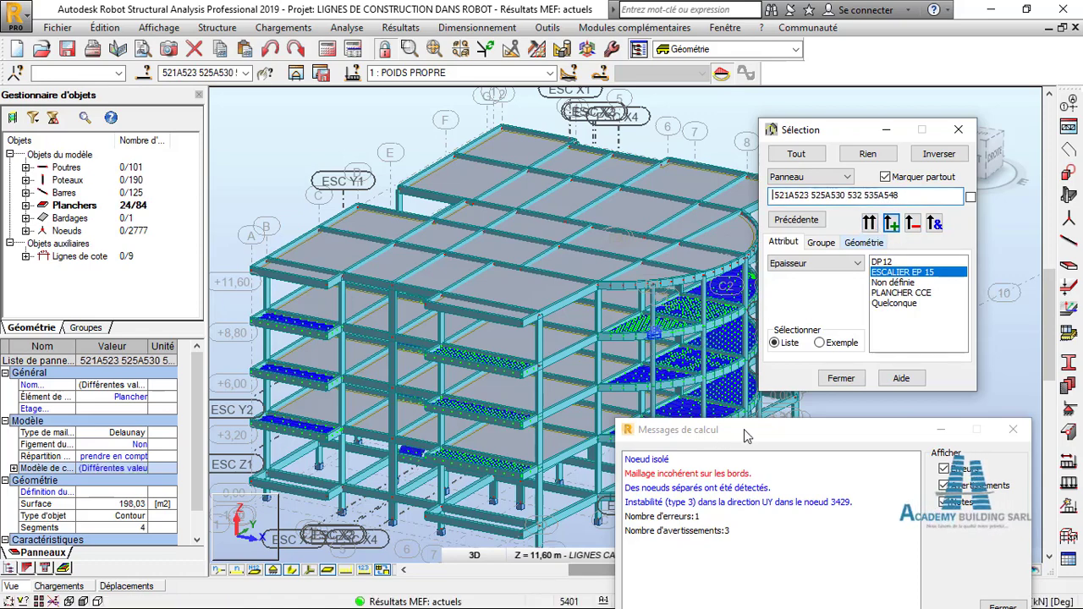
# - Delete the finite element mesh of the selected panels, accepting the change to the structure data and results
pyautogui.click(538, 48)
pyautogui.moveTo(562, 114); pyautogui.dragTo(490, 121)
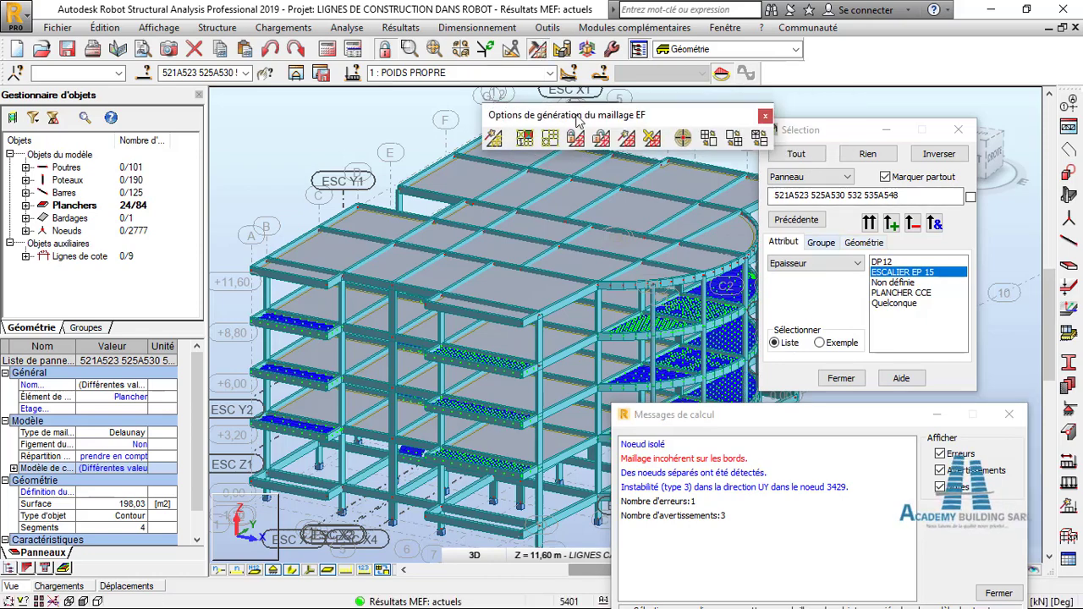
pyautogui.click(651, 140)
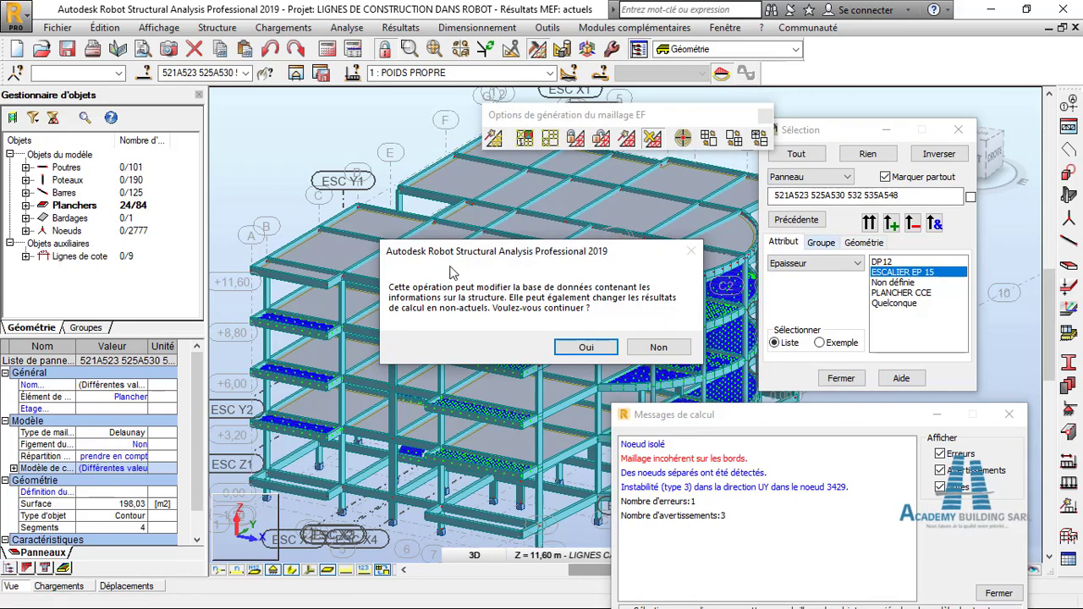
pyautogui.click(593, 349)
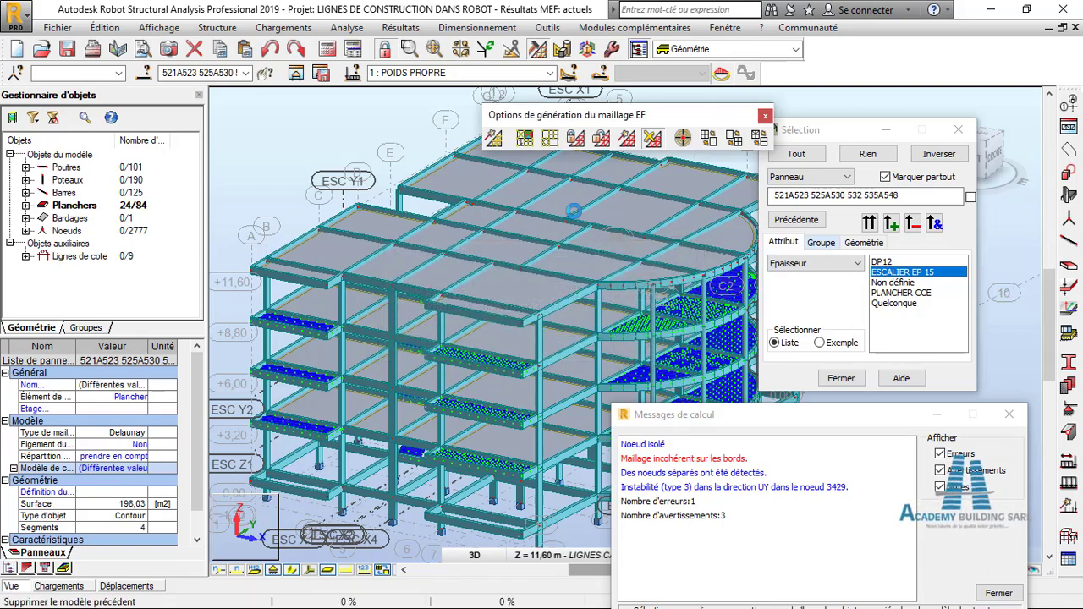
# - Open the meshing options of the selected panels, keep Delaunay with a 0.50 m element size, and open the advanced meshing options
pyautogui.click(550, 139)
pyautogui.moveTo(714, 150); pyautogui.dragTo(524, 101)
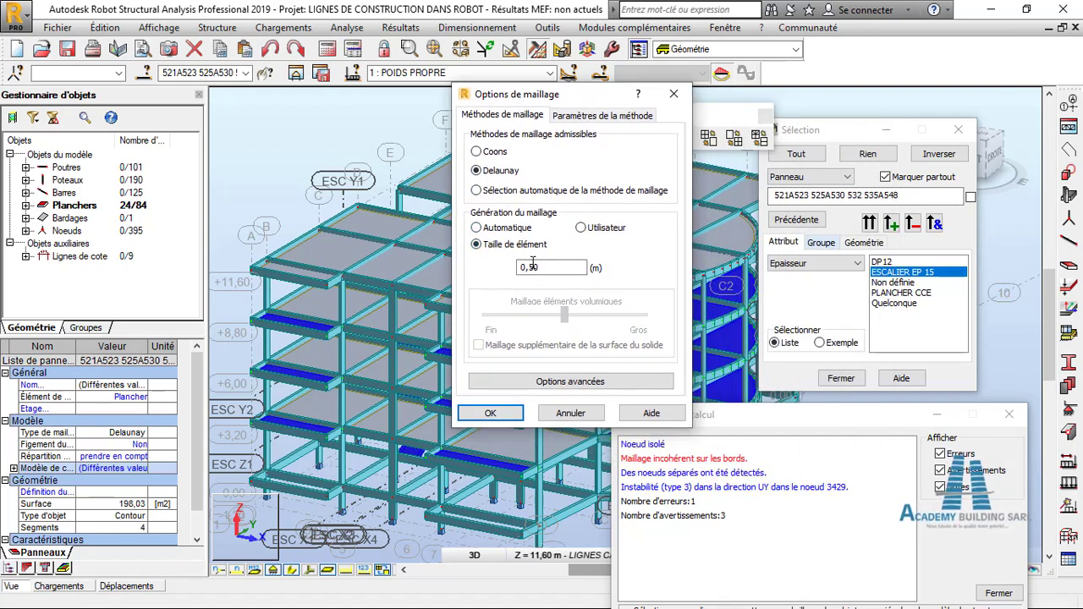
pyautogui.click(542, 267)
pyautogui.doubleClick(536, 268)
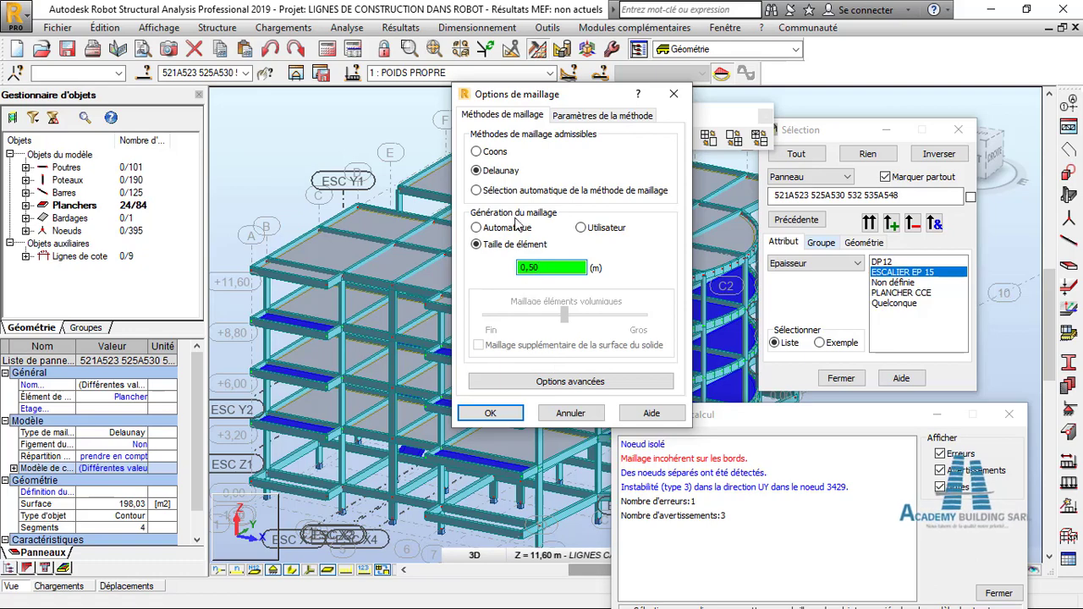
pyautogui.click(571, 381)
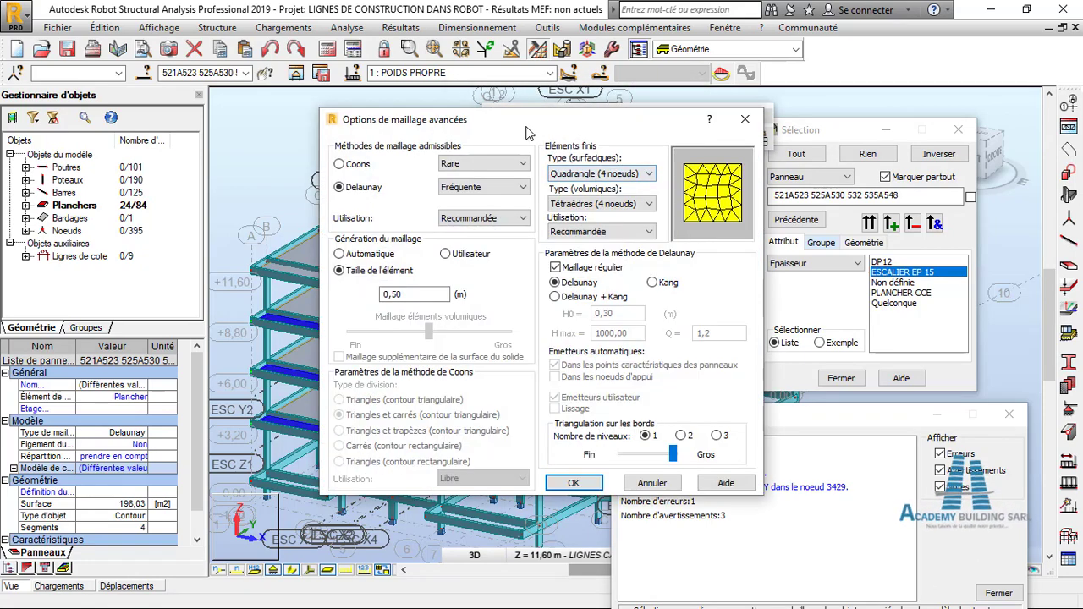
# - Set the surface finite element type to triangles with 3 nodes for the selected panels
pyautogui.moveTo(525, 125); pyautogui.dragTo(662, 116)
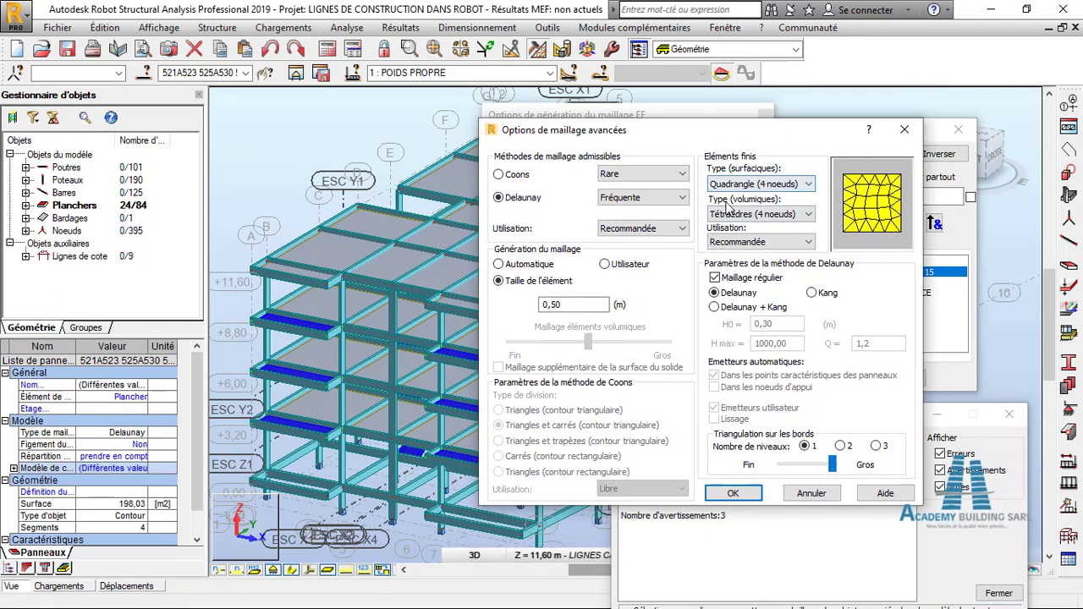
pyautogui.moveTo(685, 128); pyautogui.dragTo(733, 133)
pyautogui.click(837, 191)
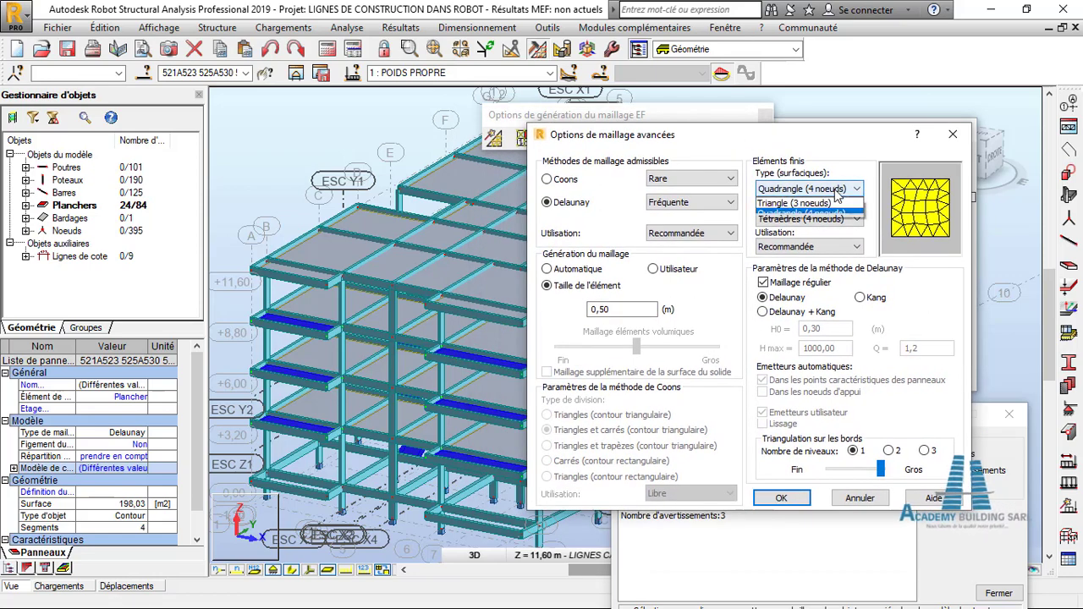
pyautogui.click(804, 212)
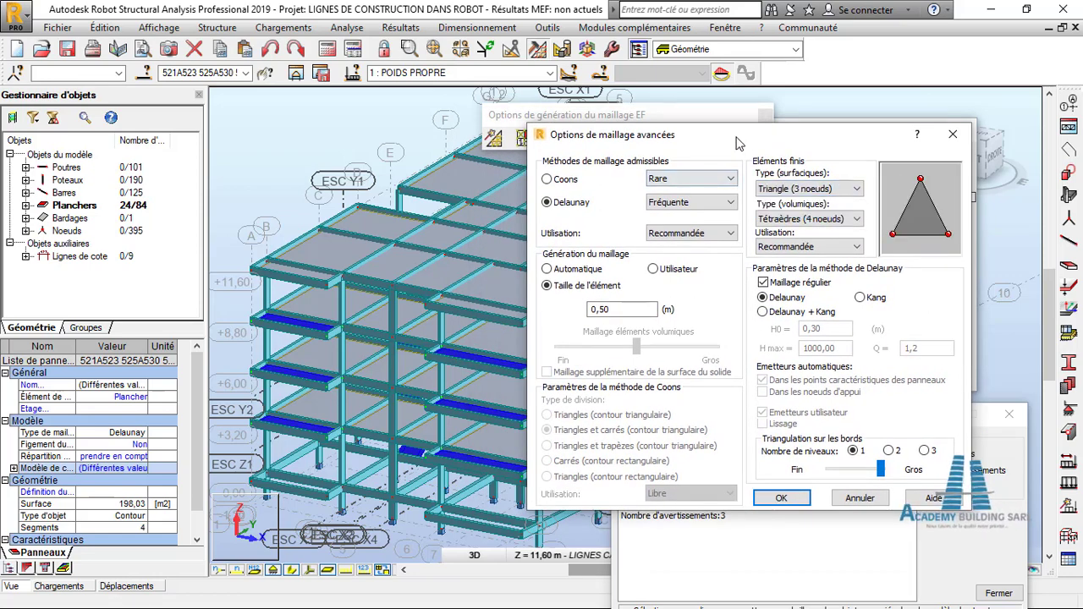
# - Turn off the regular mesh for the Delaunay method and accept the advanced meshing options
pyautogui.moveTo(739, 140); pyautogui.dragTo(480, 212)
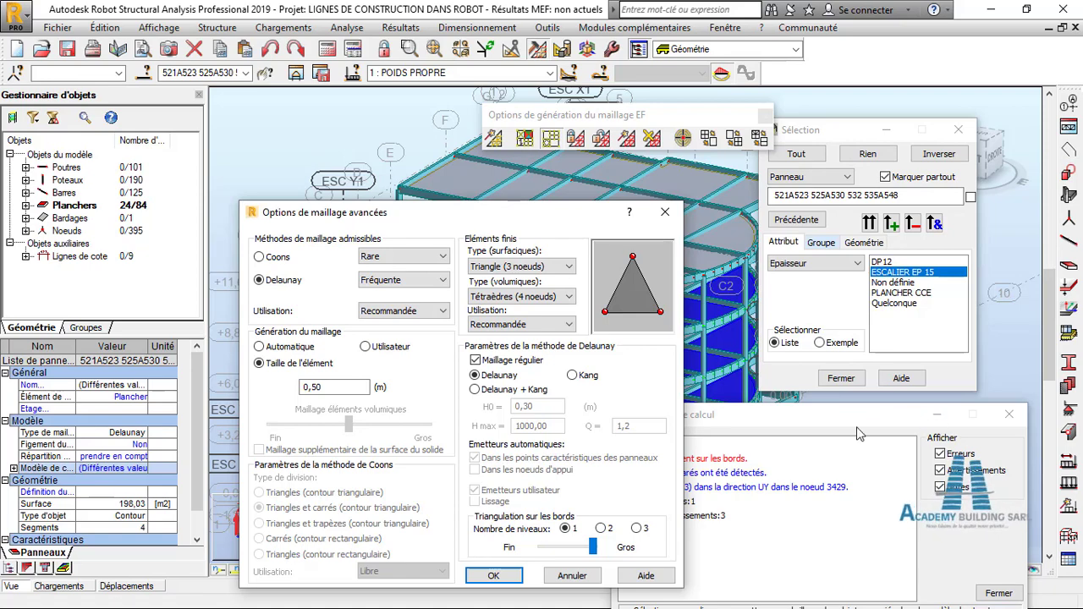
pyautogui.moveTo(546, 221); pyautogui.dragTo(468, 185)
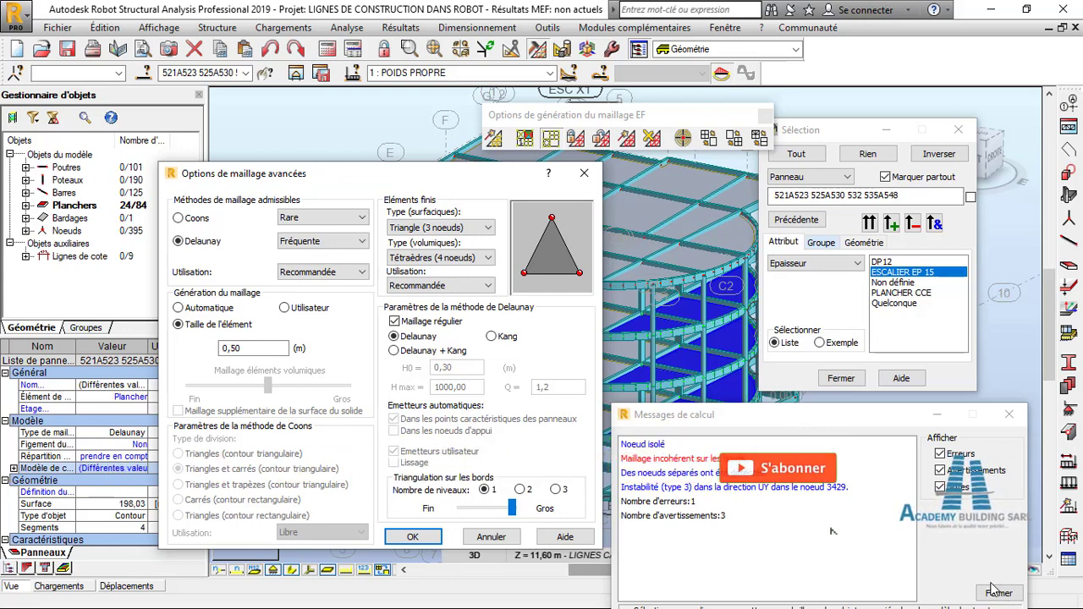
pyautogui.moveTo(406, 172); pyautogui.dragTo(1009, 243)
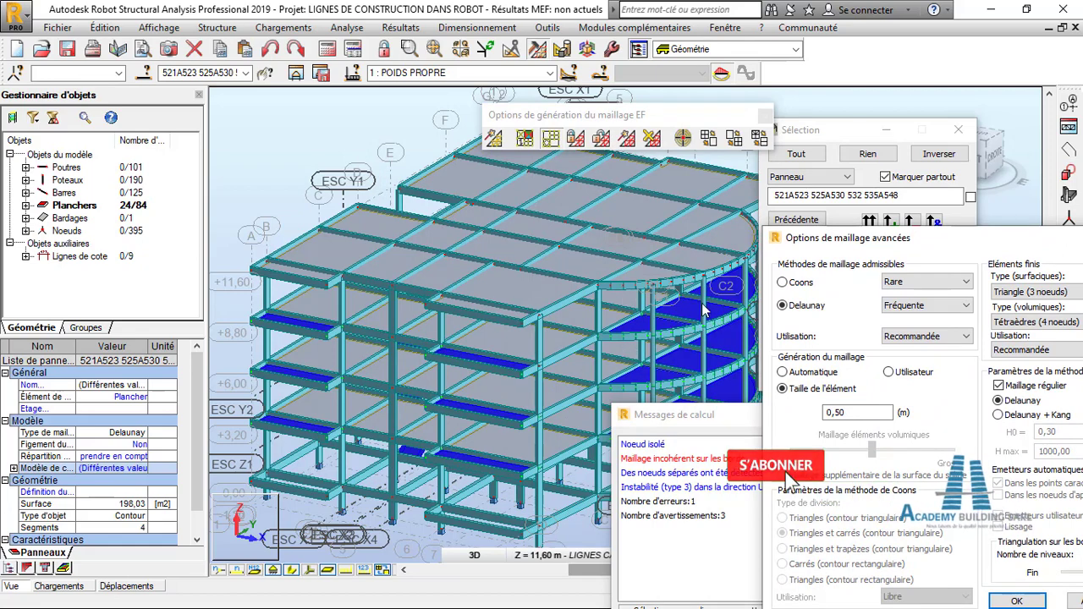
pyautogui.moveTo(806, 248); pyautogui.dragTo(772, 212)
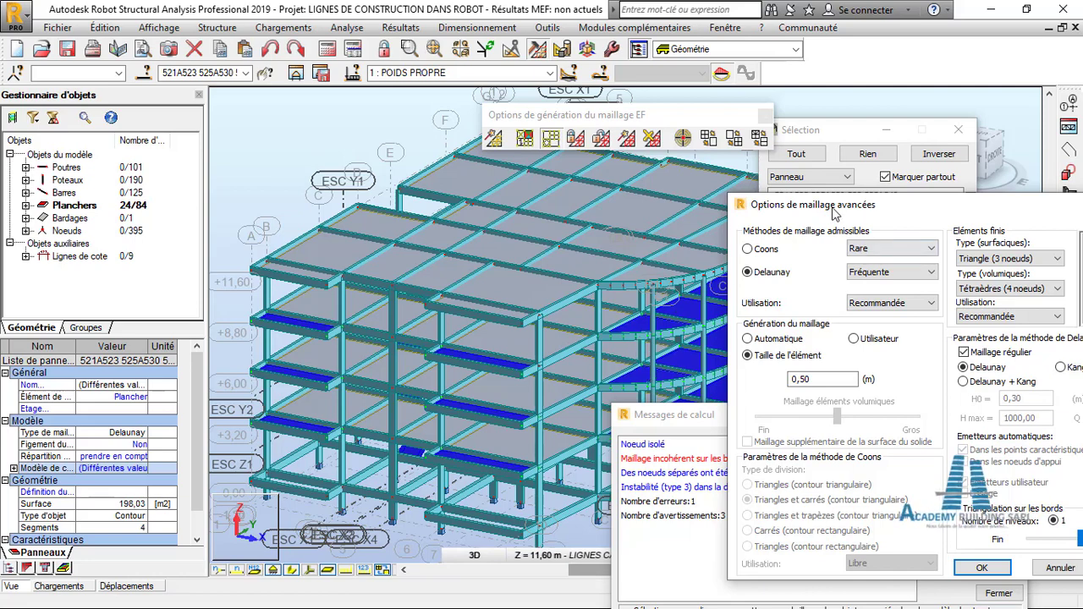
pyautogui.moveTo(834, 213); pyautogui.dragTo(645, 182)
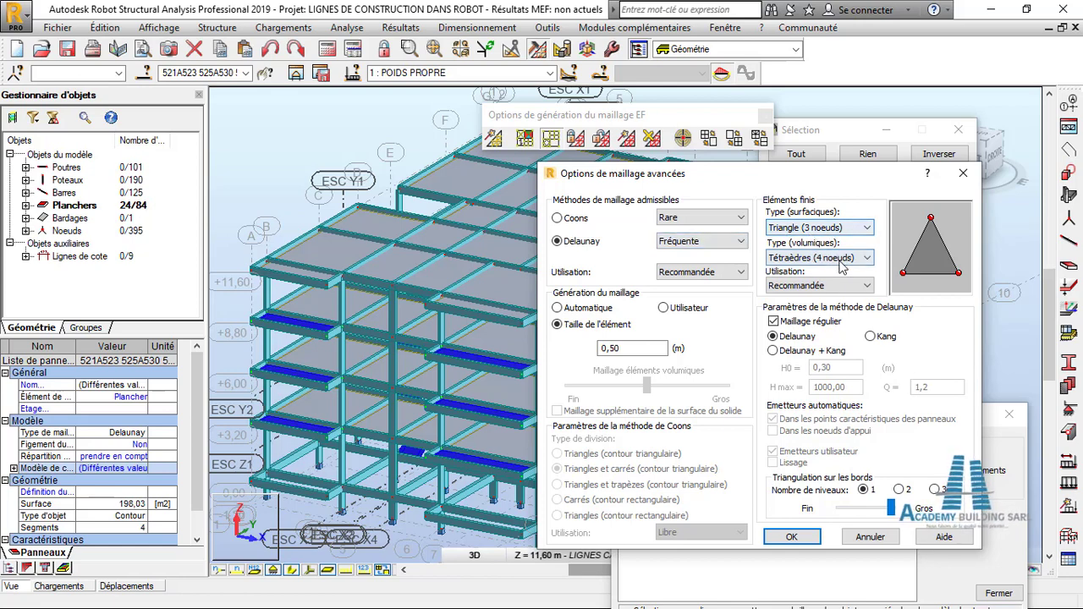
pyautogui.click(775, 323)
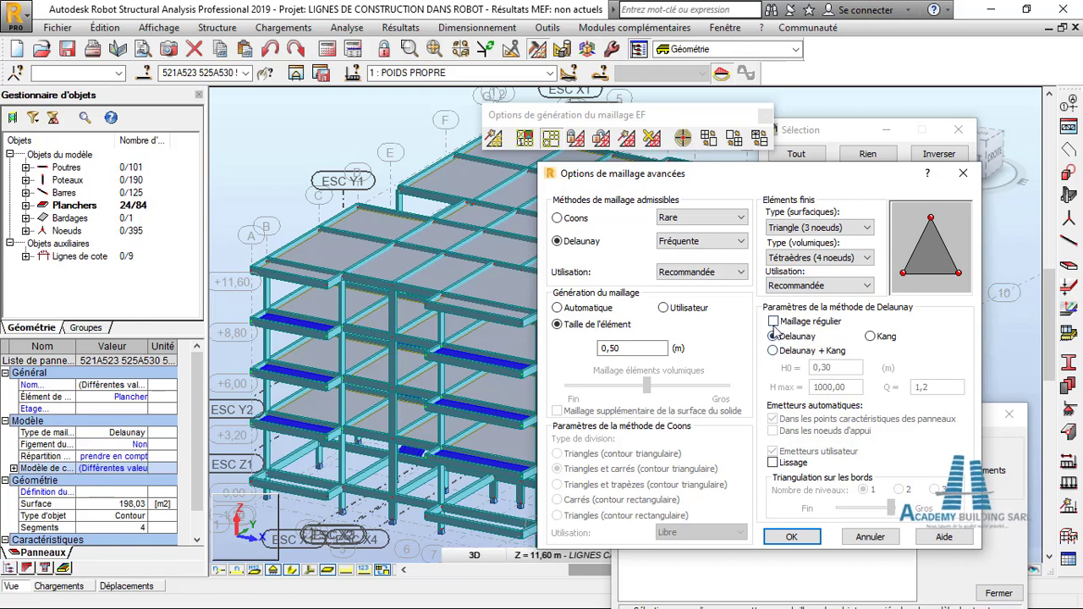
pyautogui.click(772, 336)
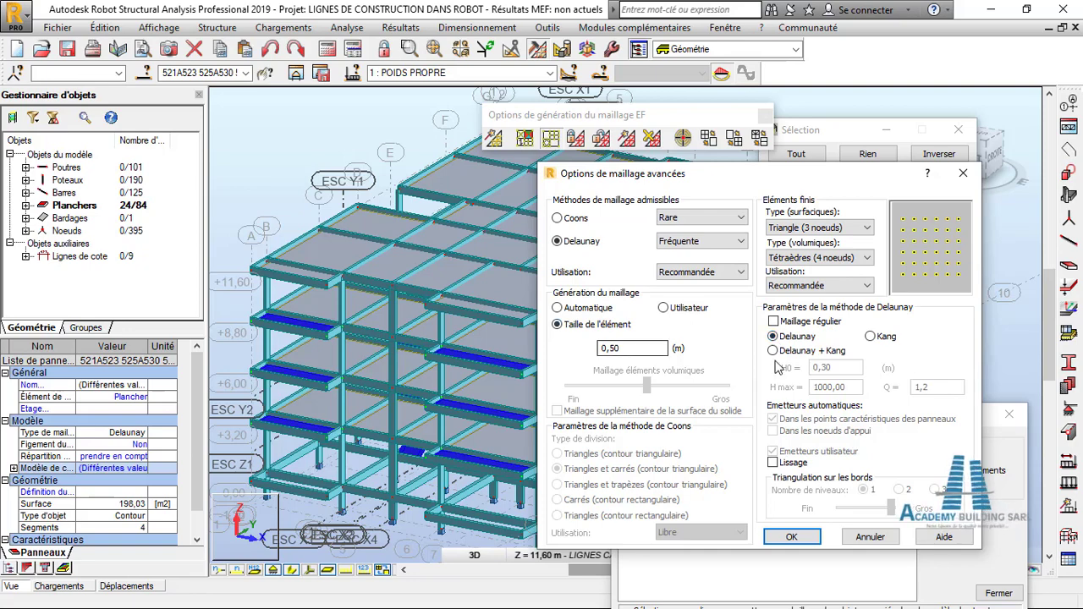
pyautogui.click(792, 537)
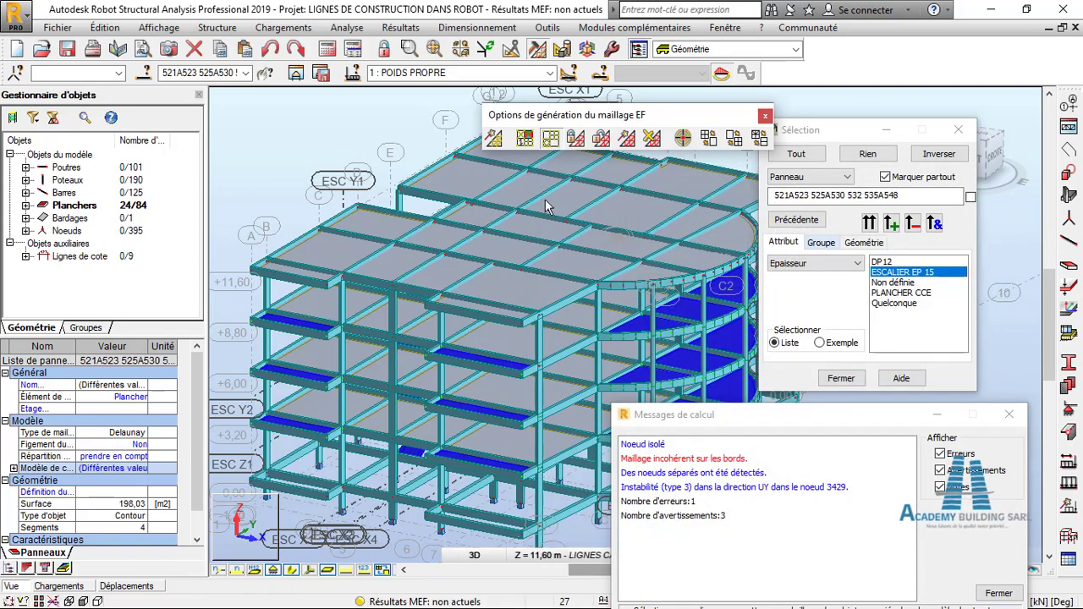
# - Generate the finite element mesh of the selected panels, check it and the calculation messages, and dismiss the messages
pyautogui.click(496, 141)
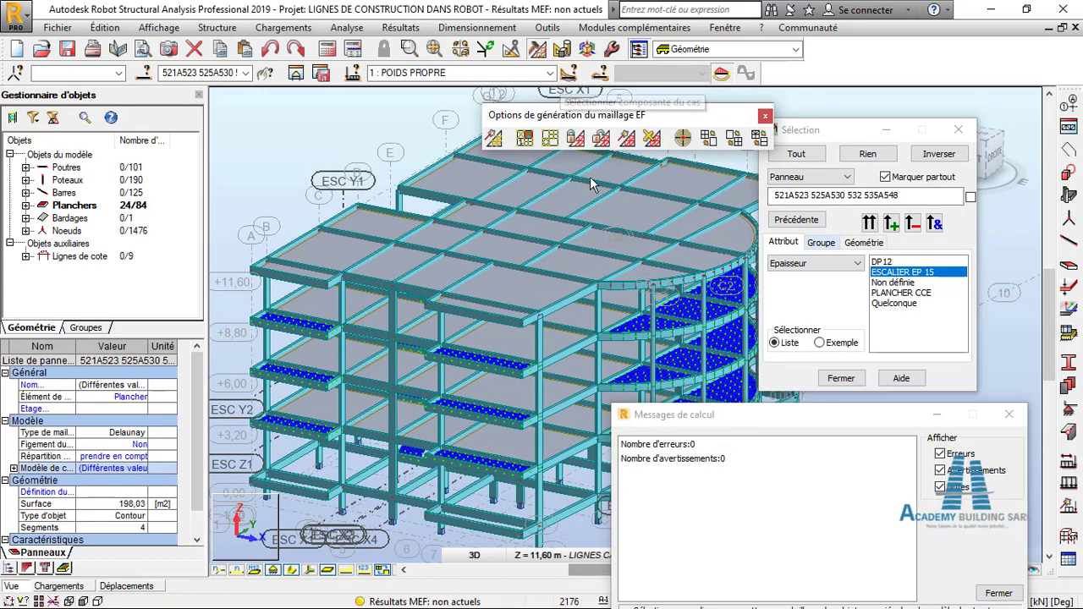
pyautogui.scroll(-1, 628, 289)
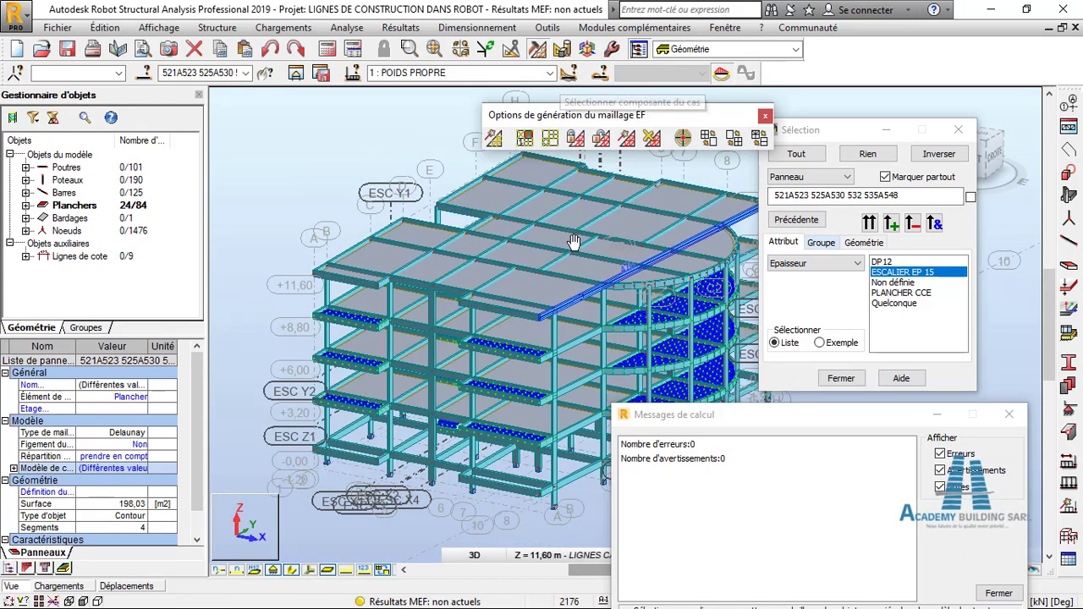
pyautogui.moveTo(615, 328); pyautogui.dragTo(567, 301, button='middle')
pyautogui.moveTo(729, 425); pyautogui.dragTo(713, 285)
pyautogui.scroll(-1, 491, 300)
pyautogui.moveTo(491, 300); pyautogui.dragTo(494, 305, button='middle')
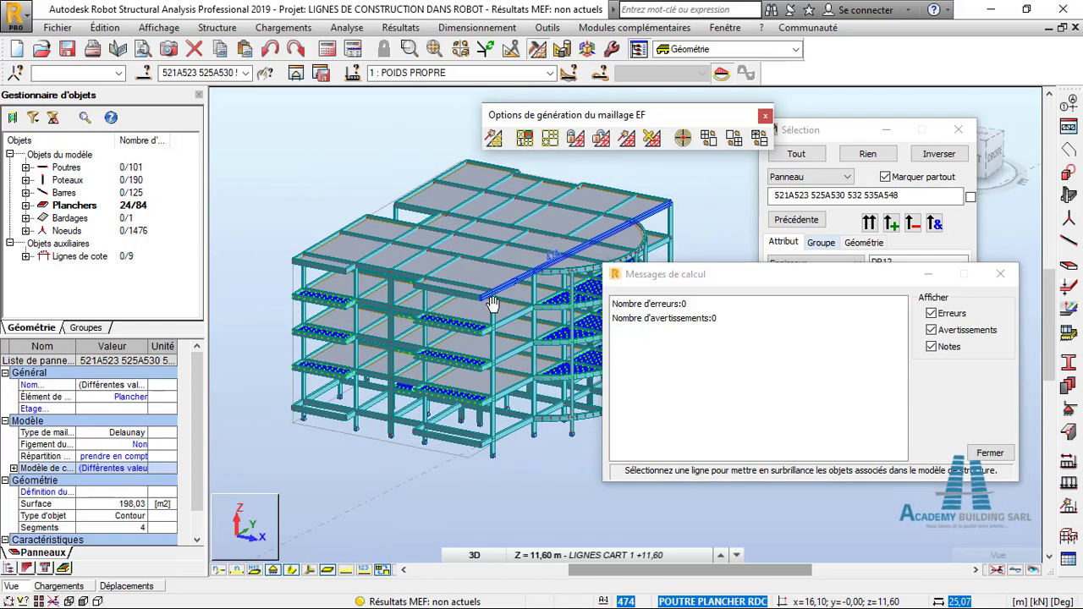
pyautogui.moveTo(693, 284); pyautogui.dragTo(694, 324)
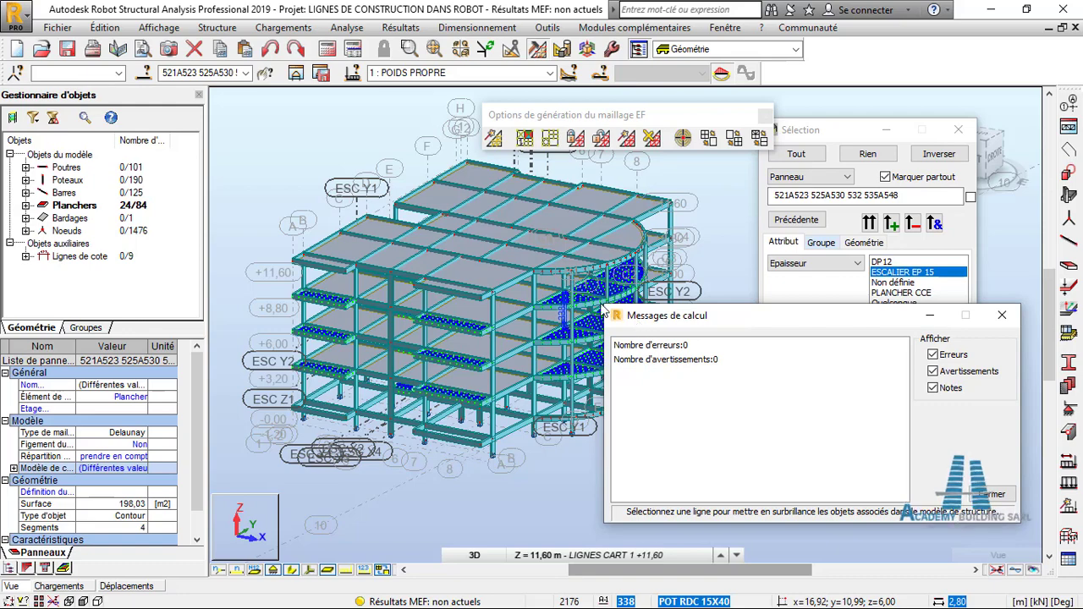
pyautogui.moveTo(643, 319); pyautogui.dragTo(611, 336)
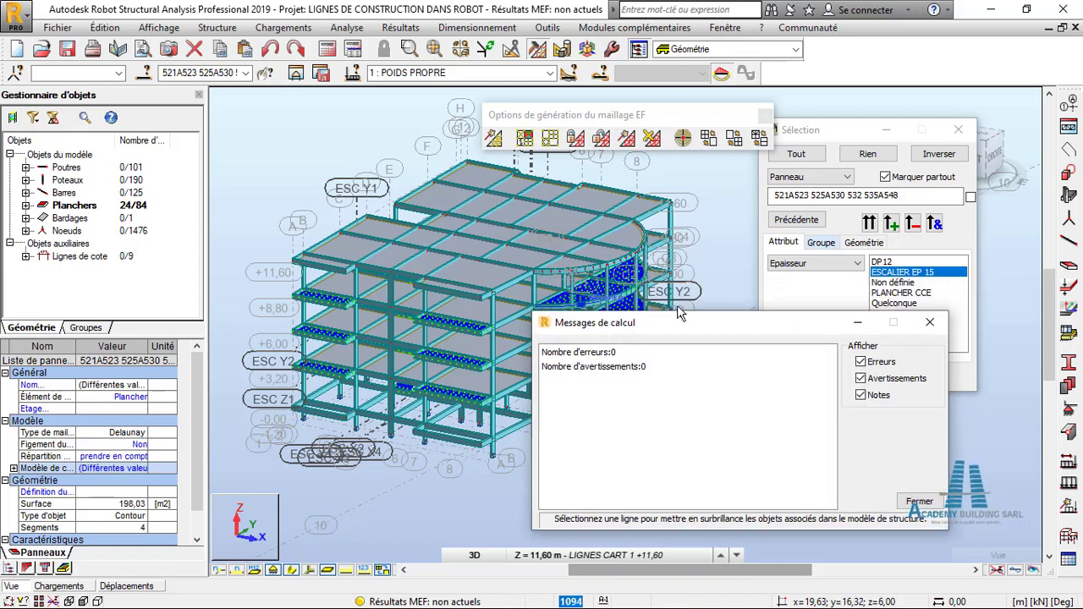
pyautogui.click(929, 326)
pyautogui.keyDown('shift'); pyautogui.moveTo(463, 274); pyautogui.dragTo(303, 175, button='middle'); pyautogui.keyUp('shift')
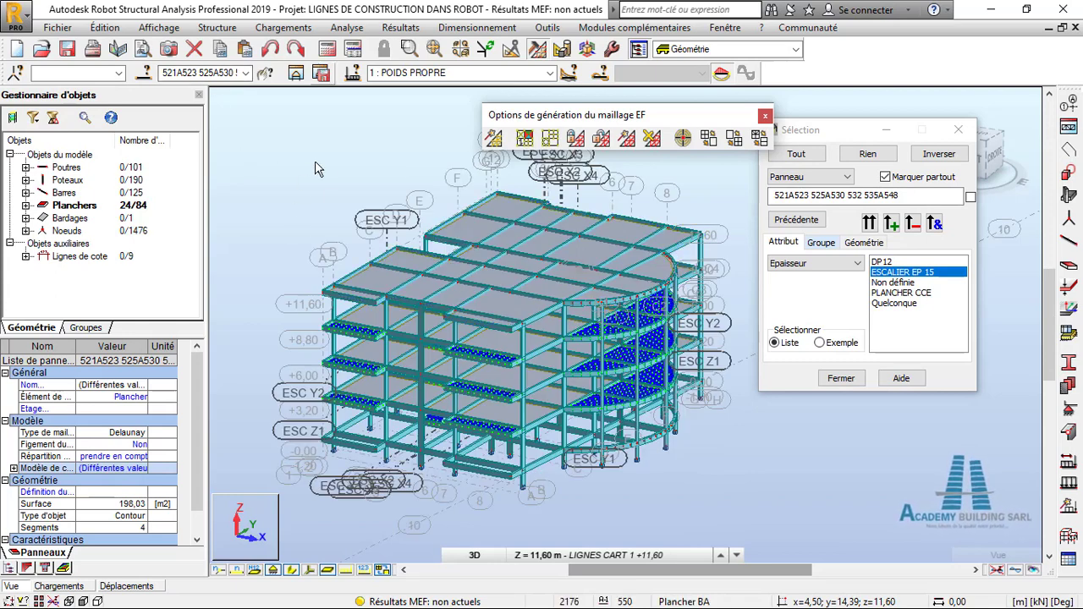
# - Run the structural analysis again, continuing past the instability warning, review the instability message and minimise the calculation messages
pyautogui.click(327, 50)
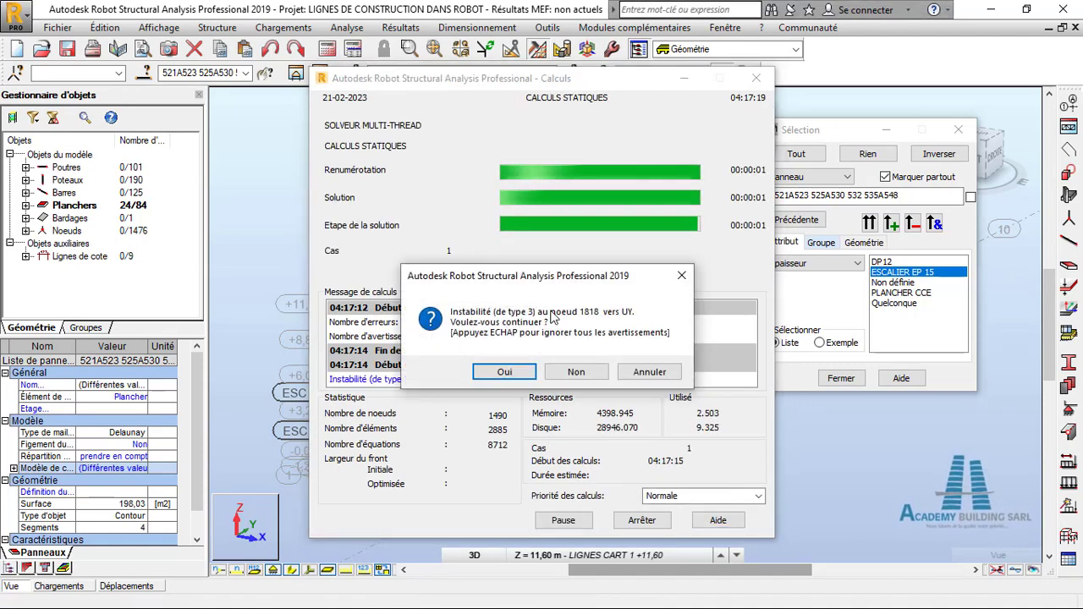
pyautogui.click(518, 375)
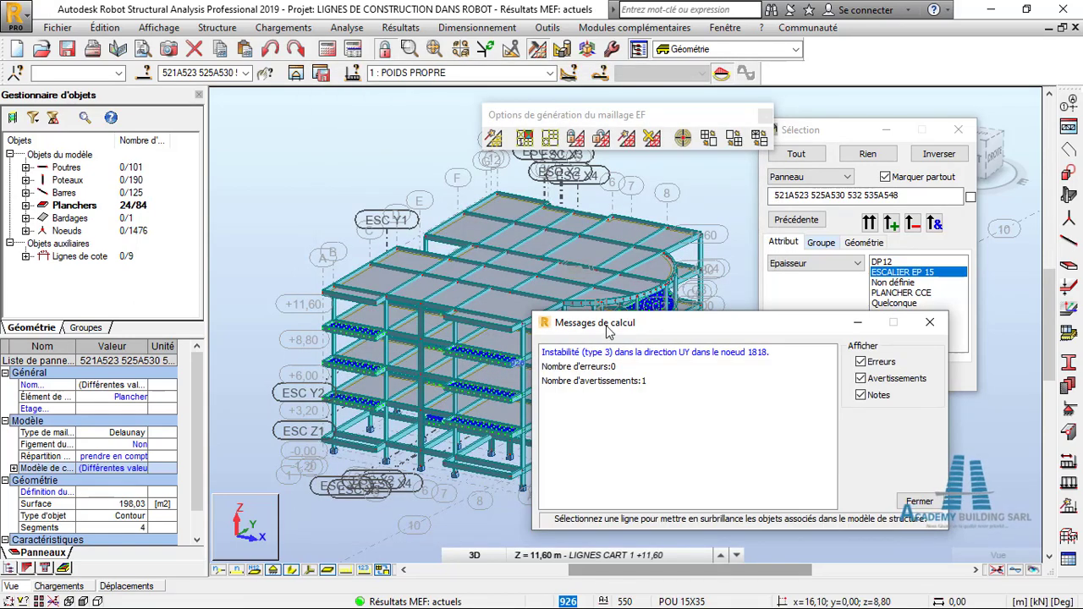
pyautogui.moveTo(608, 332); pyautogui.dragTo(722, 277)
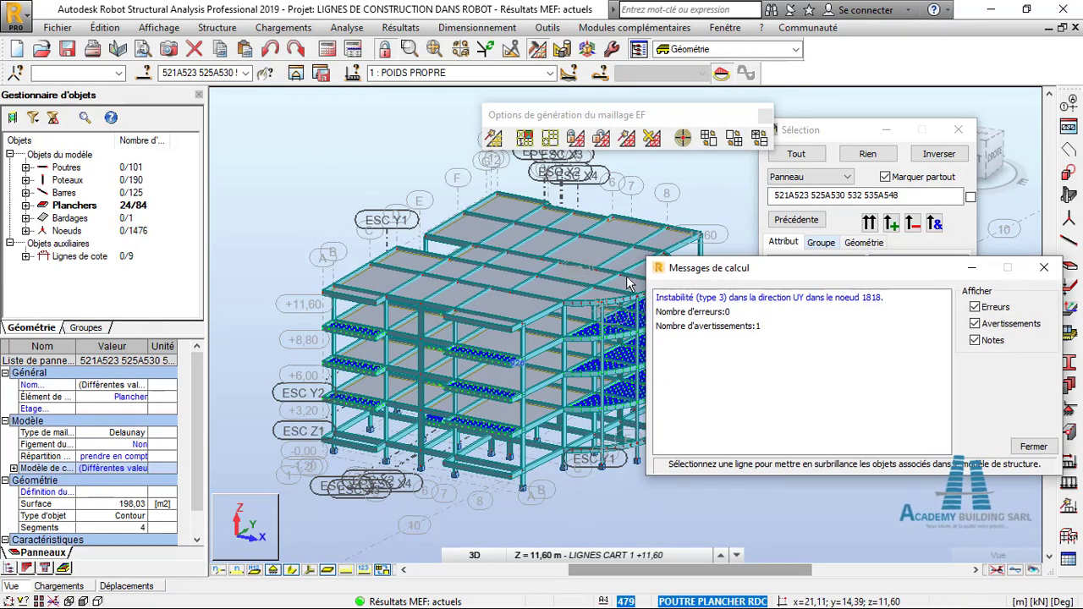
pyautogui.click(764, 298)
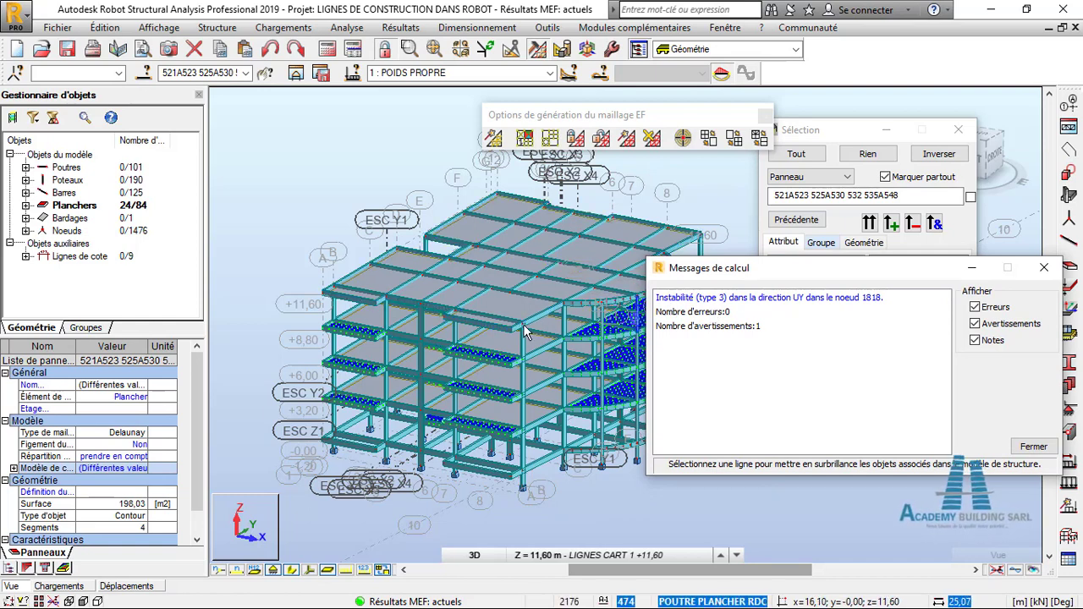
pyautogui.moveTo(489, 318); pyautogui.dragTo(456, 315, button='middle')
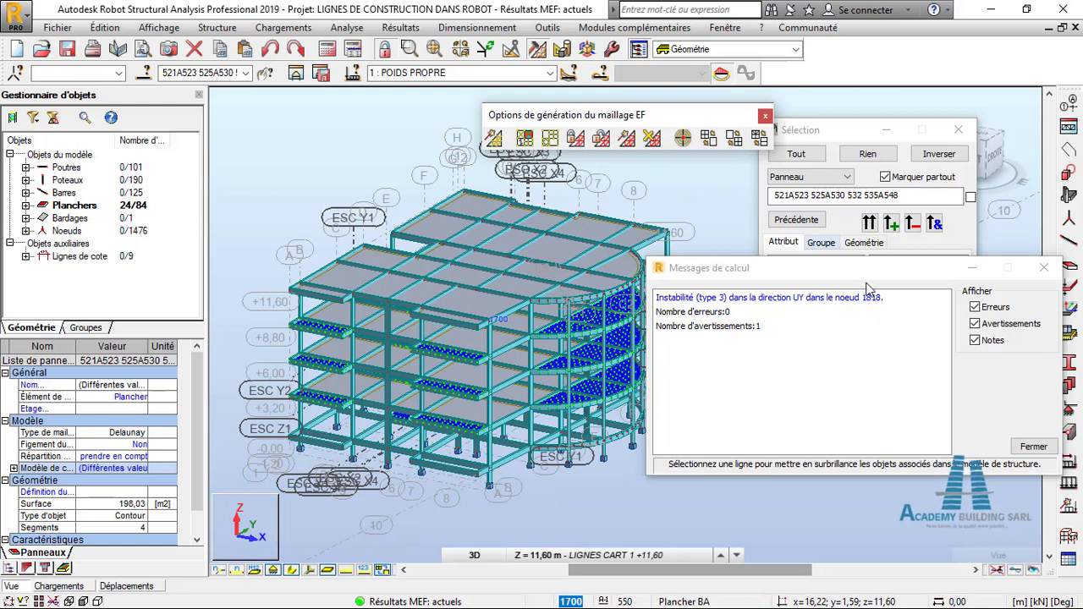
pyautogui.click(972, 268)
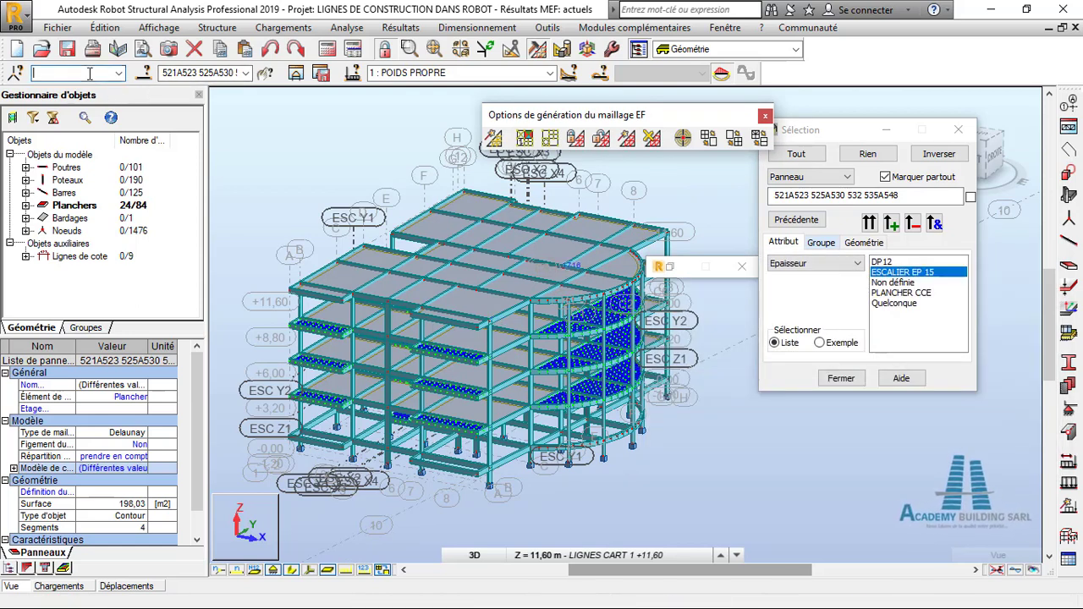
# - Clear the panel selection, select node 1818 by number and examine closely where it lies on the balcony's edge beam
pyautogui.click(630, 398)
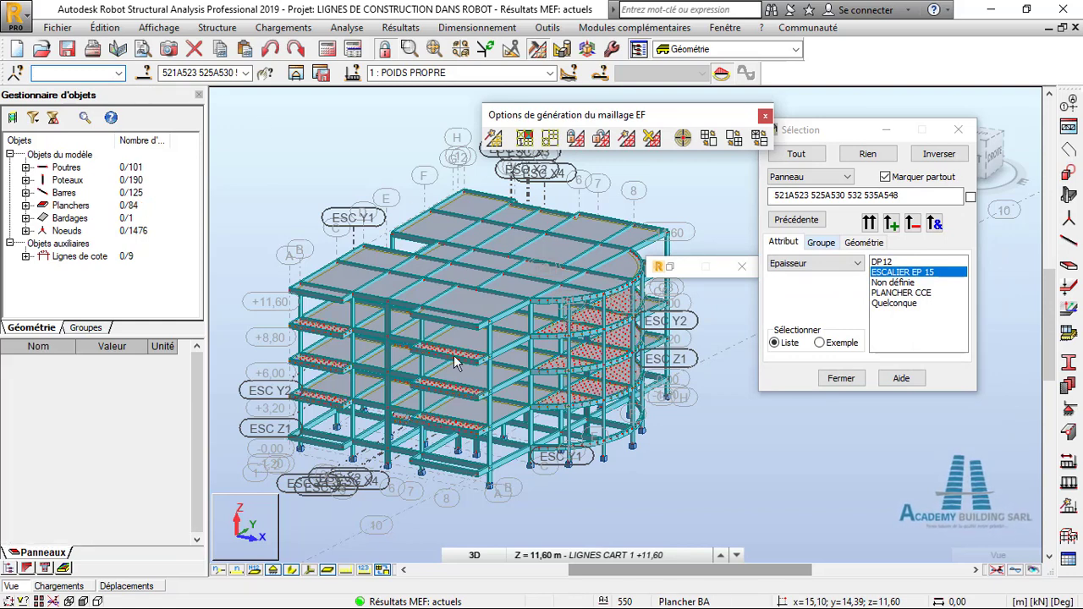
pyautogui.click(94, 73)
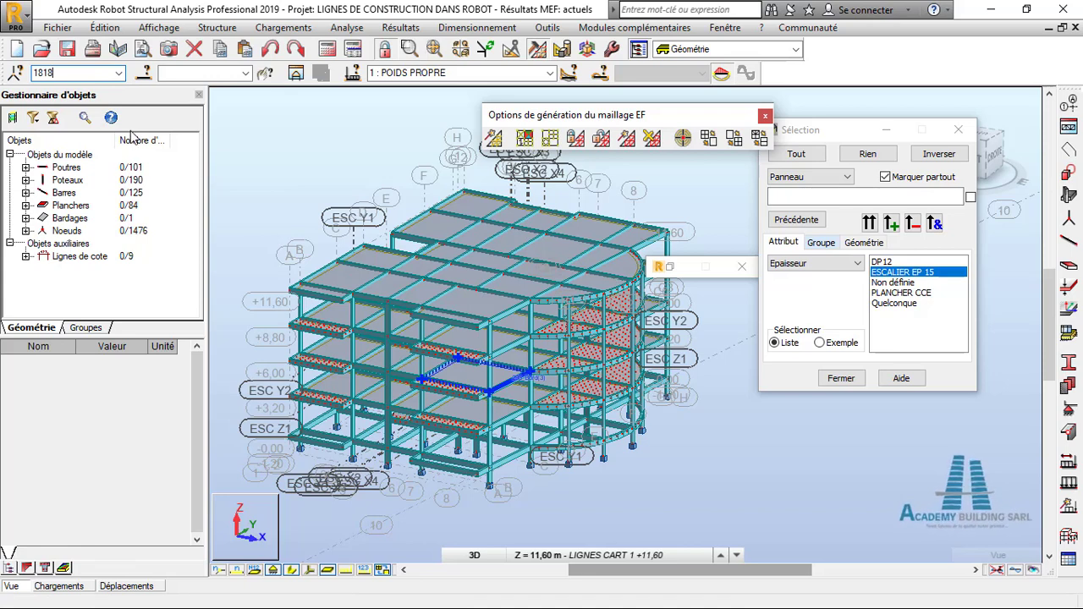
pyautogui.write('1818')
pyautogui.press('Return')
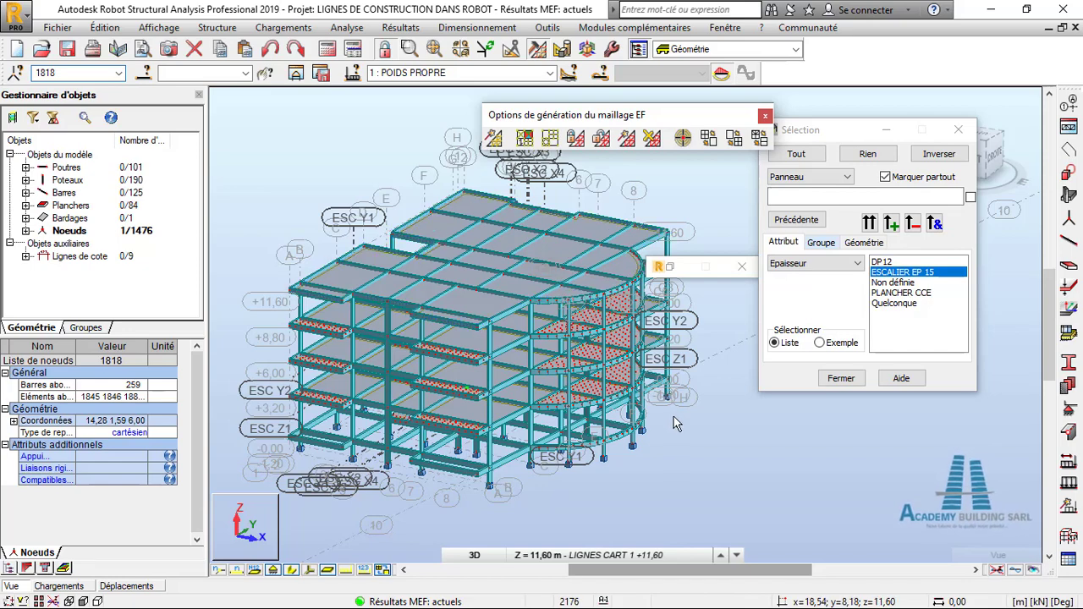
pyautogui.scroll(3, 461, 395)
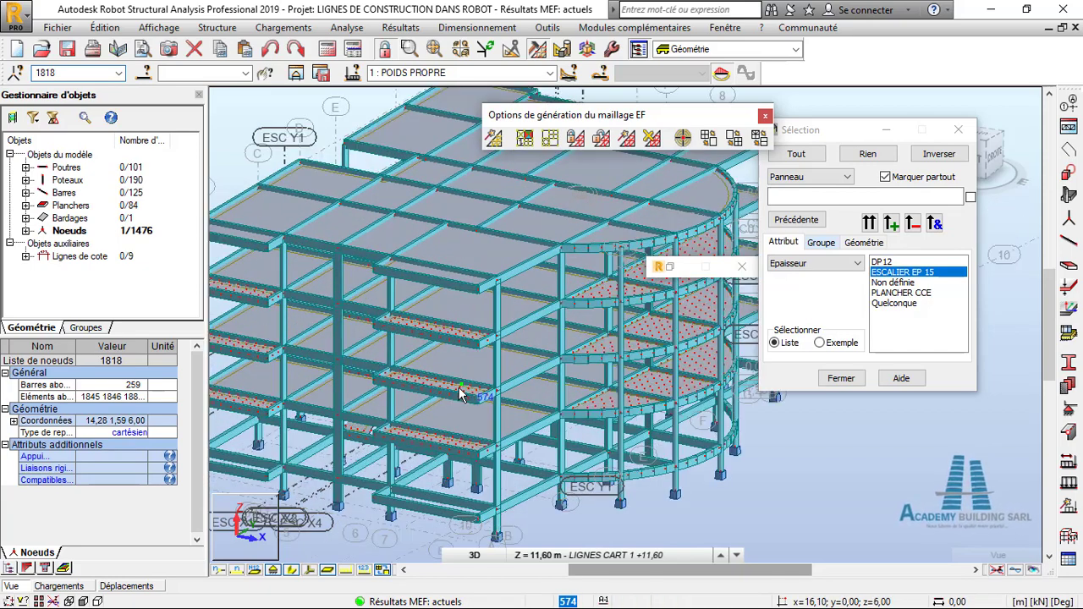
pyautogui.scroll(3, 461, 395)
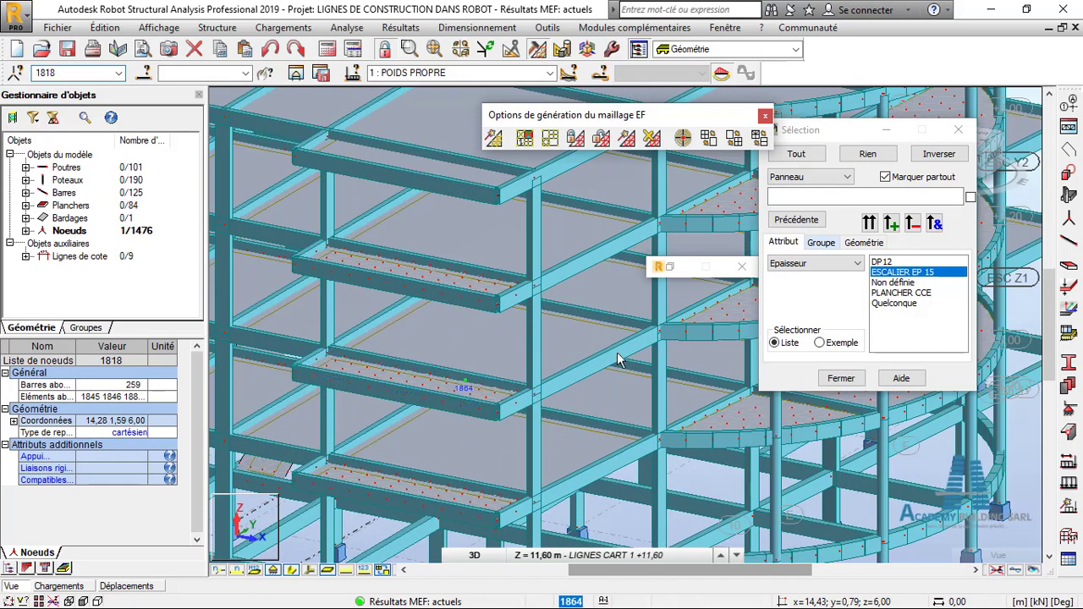
pyautogui.scroll(2, 424, 403)
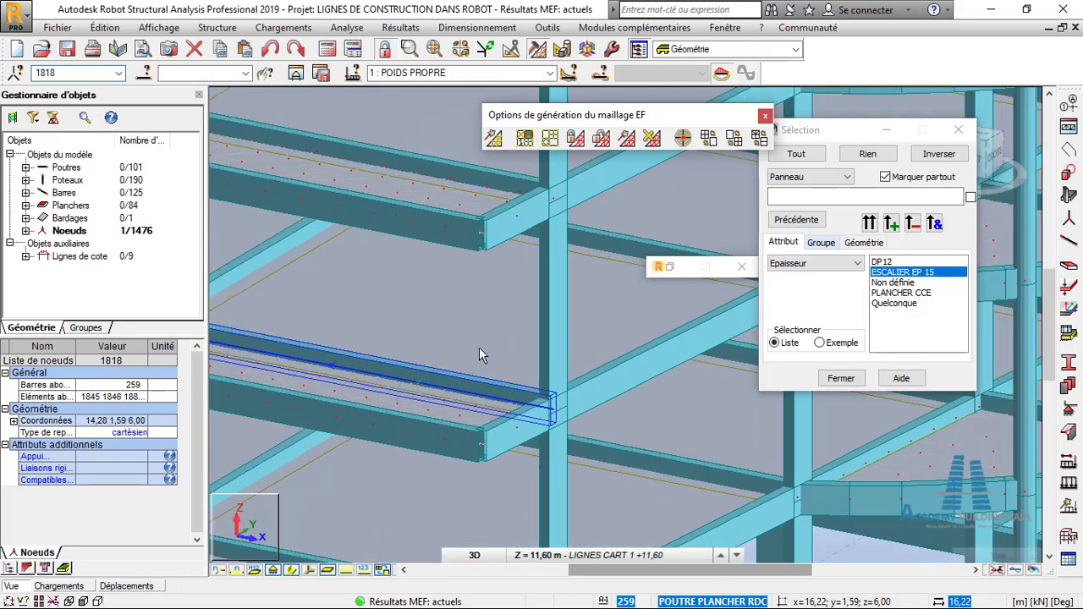
pyautogui.scroll(2, 487, 343)
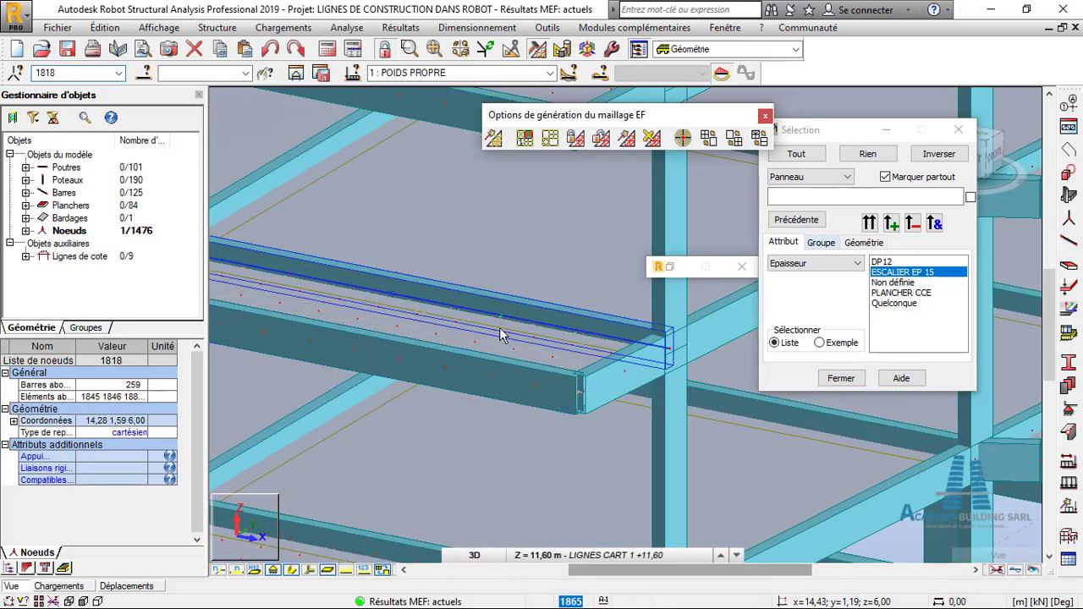
pyautogui.keyDown('shift'); pyautogui.moveTo(510, 313); pyautogui.dragTo(488, 360, button='middle'); pyautogui.keyUp('shift')
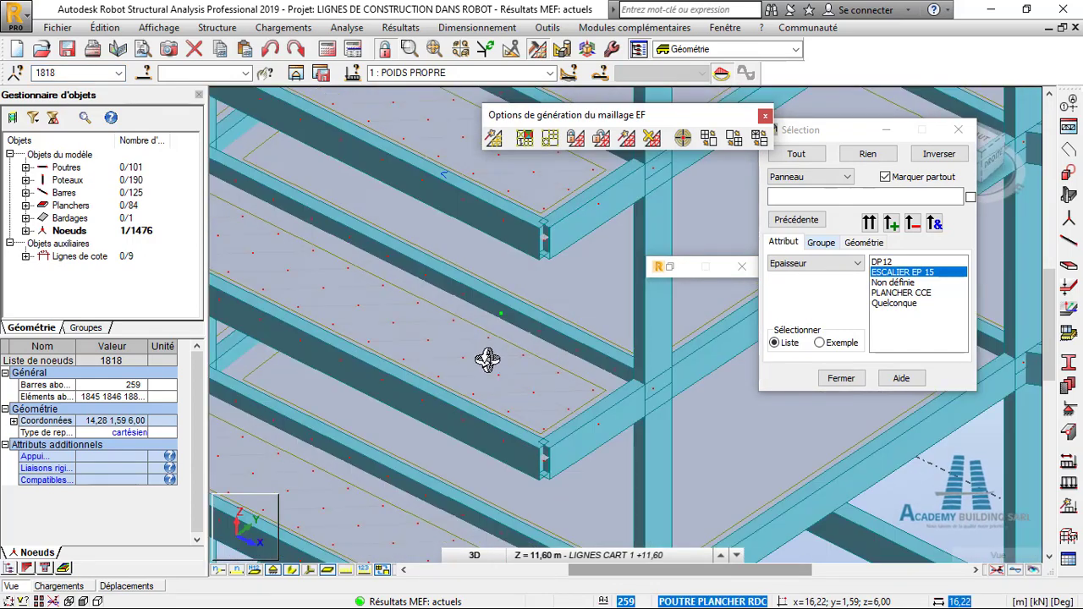
pyautogui.scroll(2, 489, 331)
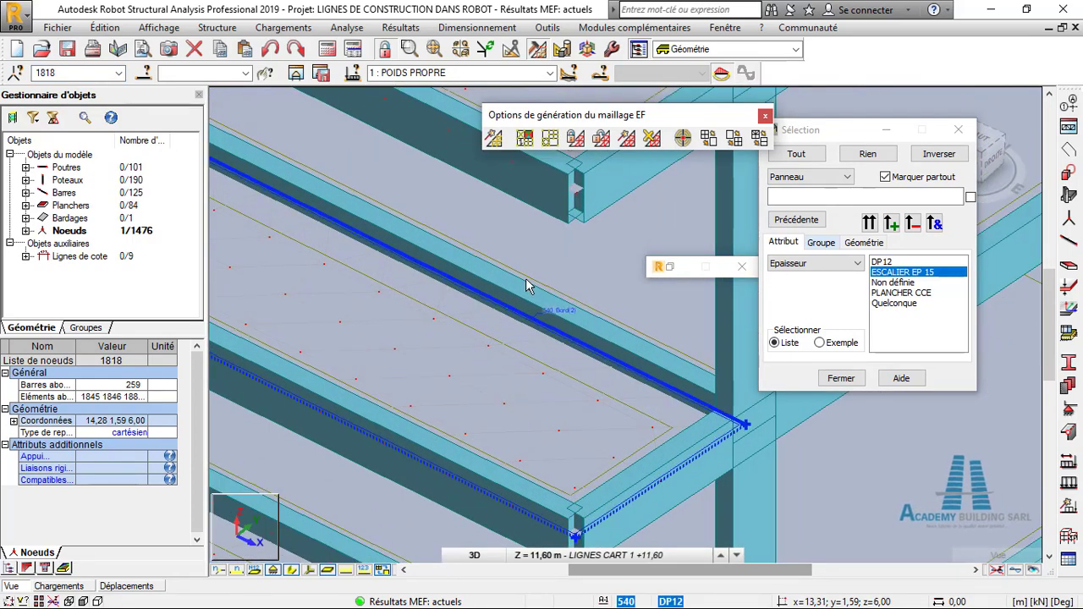
# - Open the properties of node 1818 and review its geometry data and additional characteristics
pyautogui.scroll(1, 525, 287)
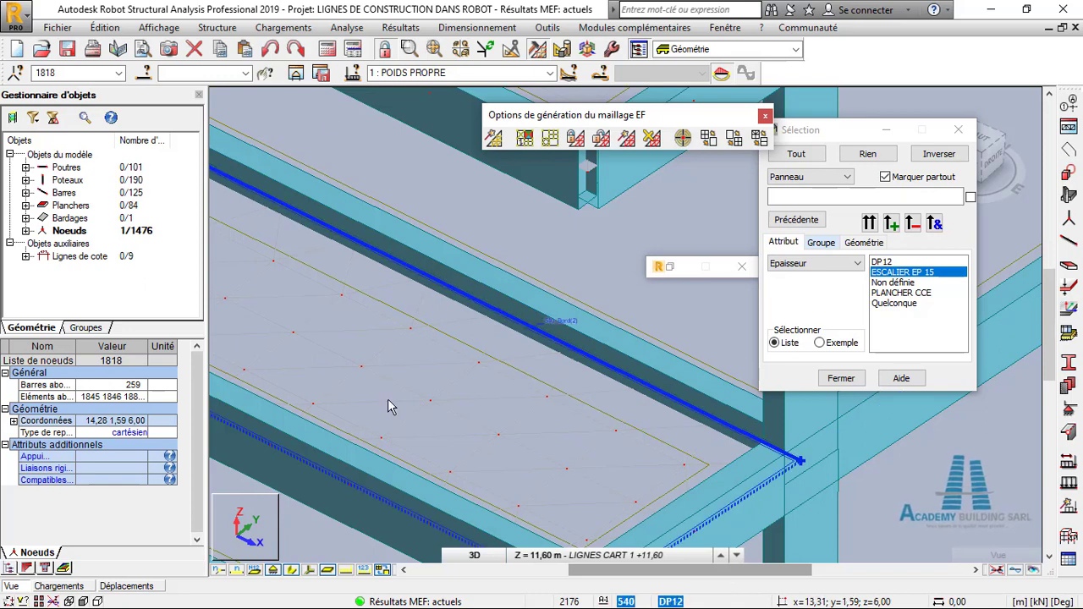
pyautogui.scroll(-3, 546, 281)
pyautogui.scroll(-1, 546, 281)
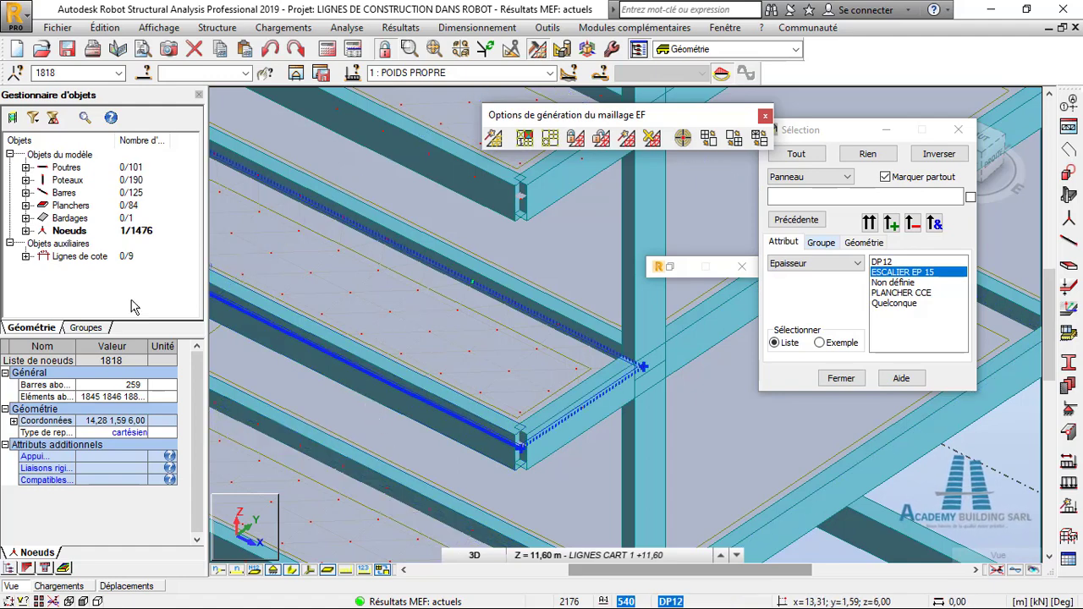
pyautogui.click(382, 29)
pyautogui.moveTo(424, 63)
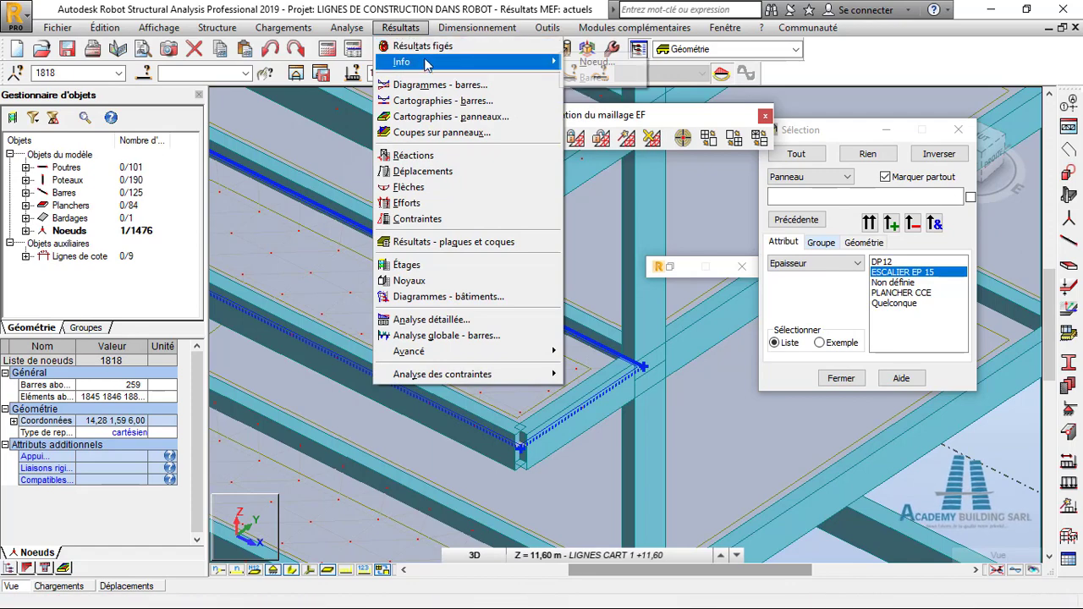
pyautogui.click(593, 63)
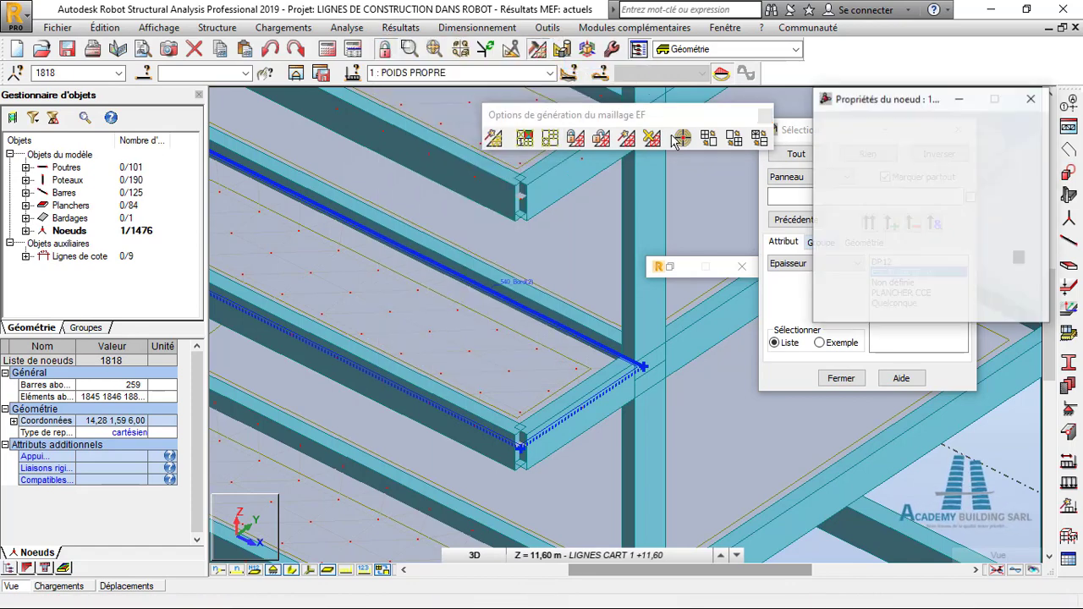
pyautogui.moveTo(873, 100); pyautogui.dragTo(762, 54)
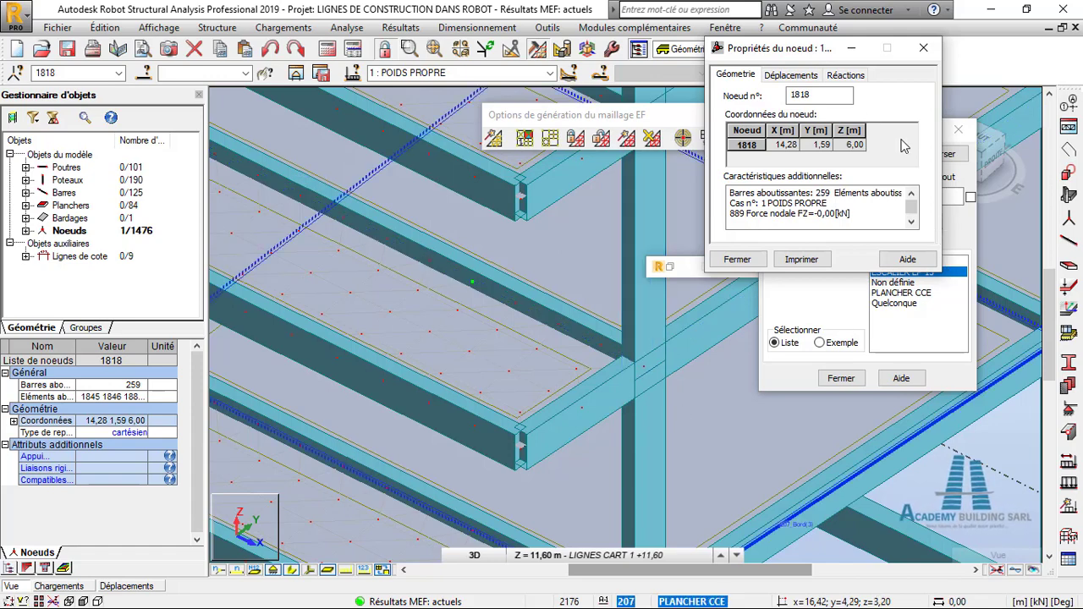
pyautogui.moveTo(810, 58); pyautogui.dragTo(620, 73)
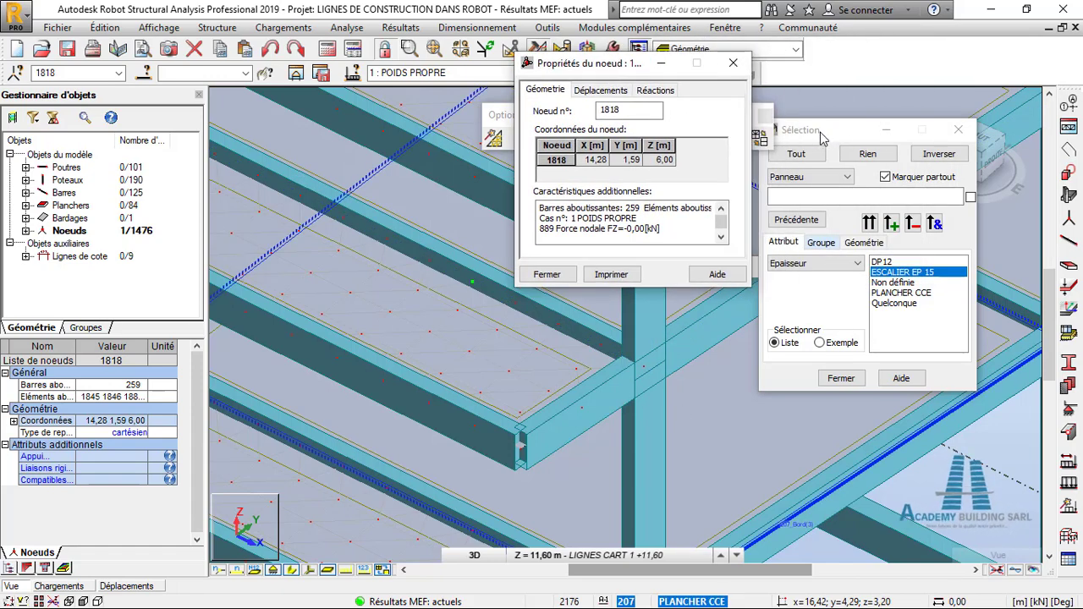
pyautogui.moveTo(829, 131); pyautogui.dragTo(866, 202)
pyautogui.moveTo(590, 75); pyautogui.dragTo(338, 147)
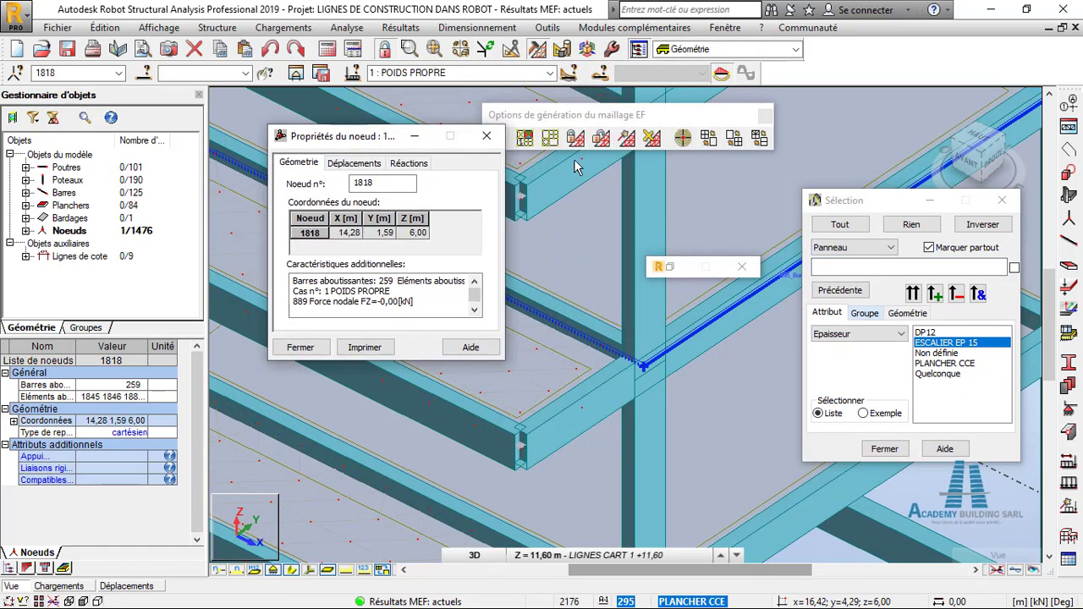
# - Restore the calculation messages and compare the instability message with the properties of node 1818
pyautogui.click(669, 268)
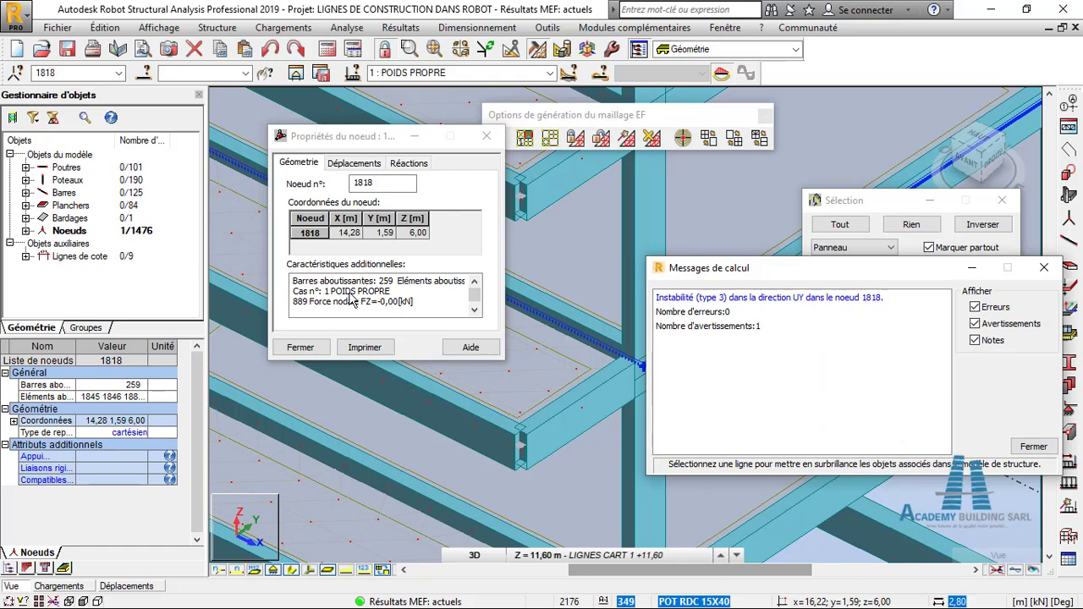
pyautogui.moveTo(362, 143); pyautogui.dragTo(867, 230)
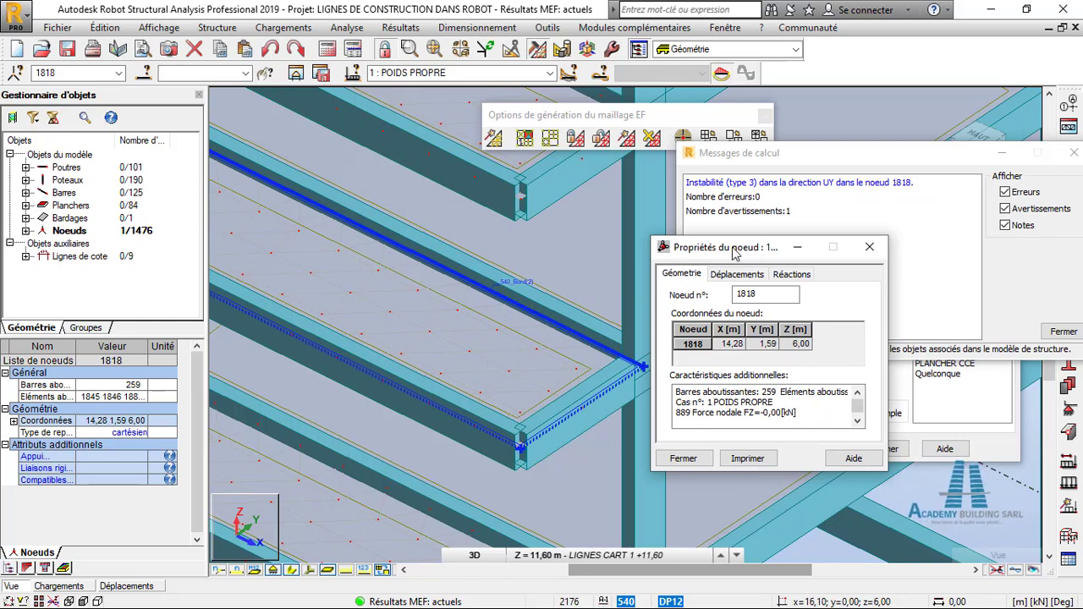
pyautogui.moveTo(735, 254); pyautogui.dragTo(700, 238)
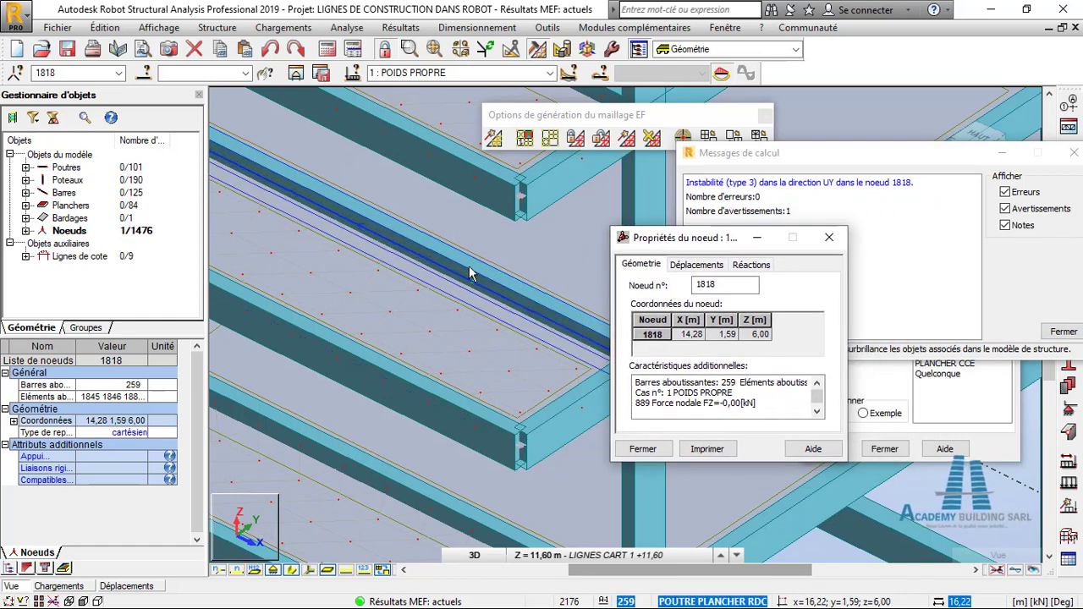
# - Examine the balcony panel and edge beam around node 1818 up close and in relation to the surrounding structure
pyautogui.scroll(1, 471, 273)
pyautogui.scroll(-2, 474, 275)
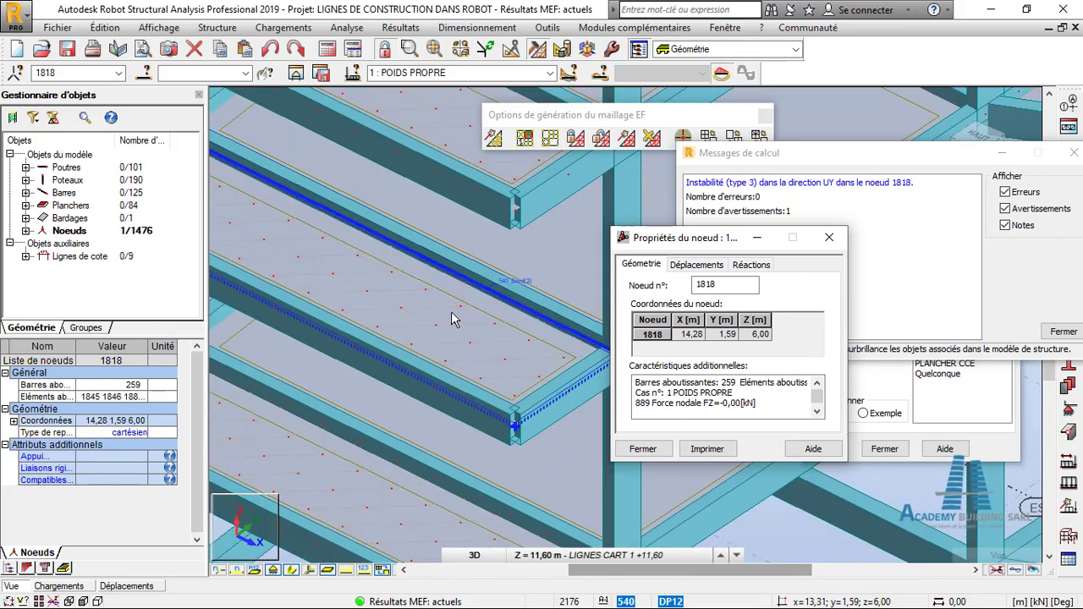
pyautogui.scroll(3, 451, 319)
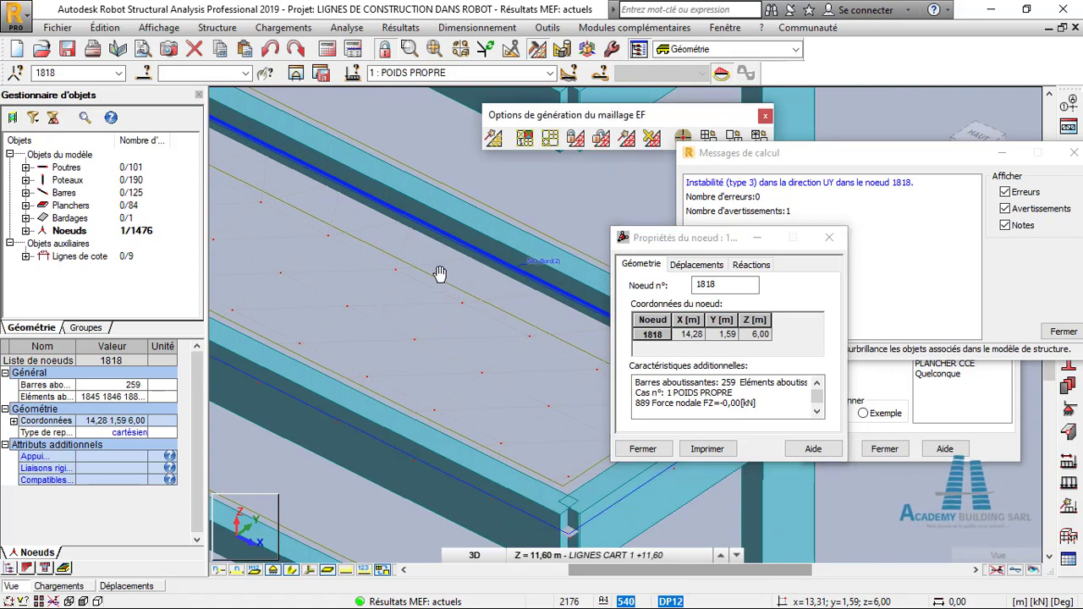
pyautogui.moveTo(441, 274); pyautogui.dragTo(432, 273, button='middle')
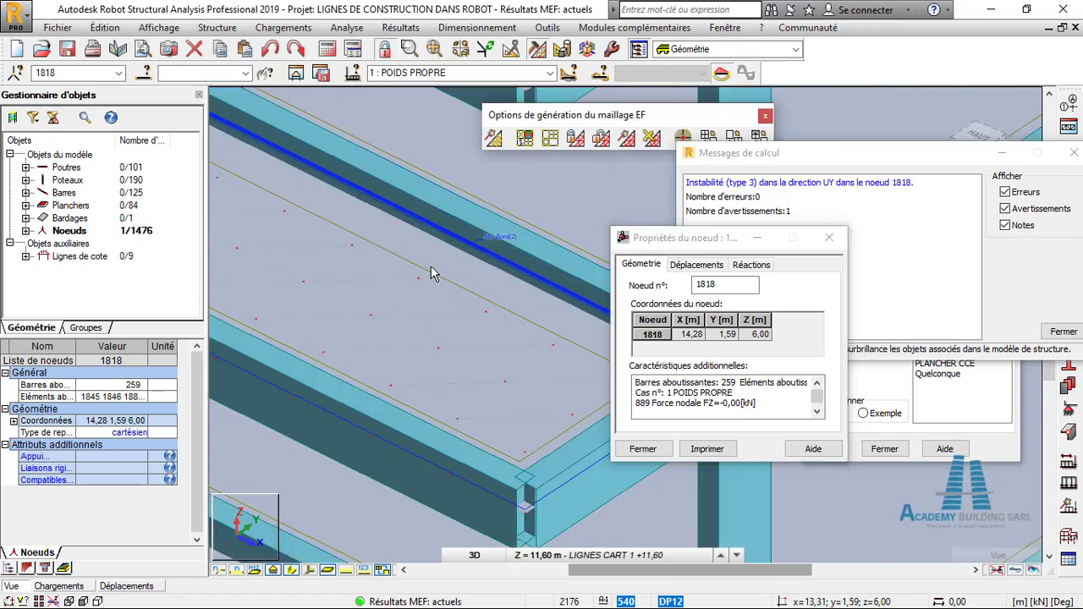
pyautogui.scroll(2, 431, 274)
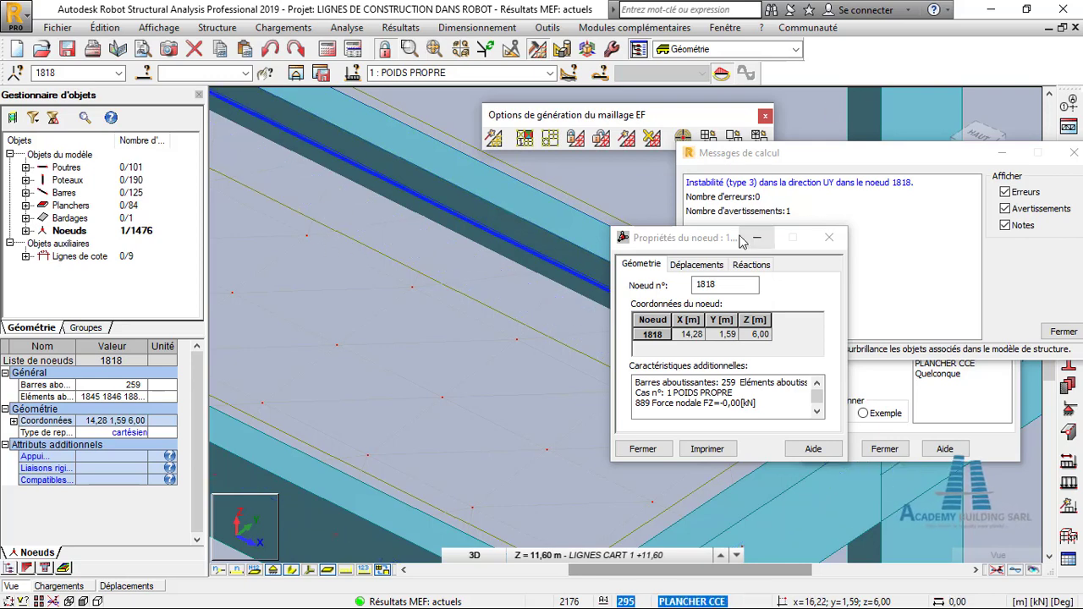
pyautogui.scroll(-2, 418, 284)
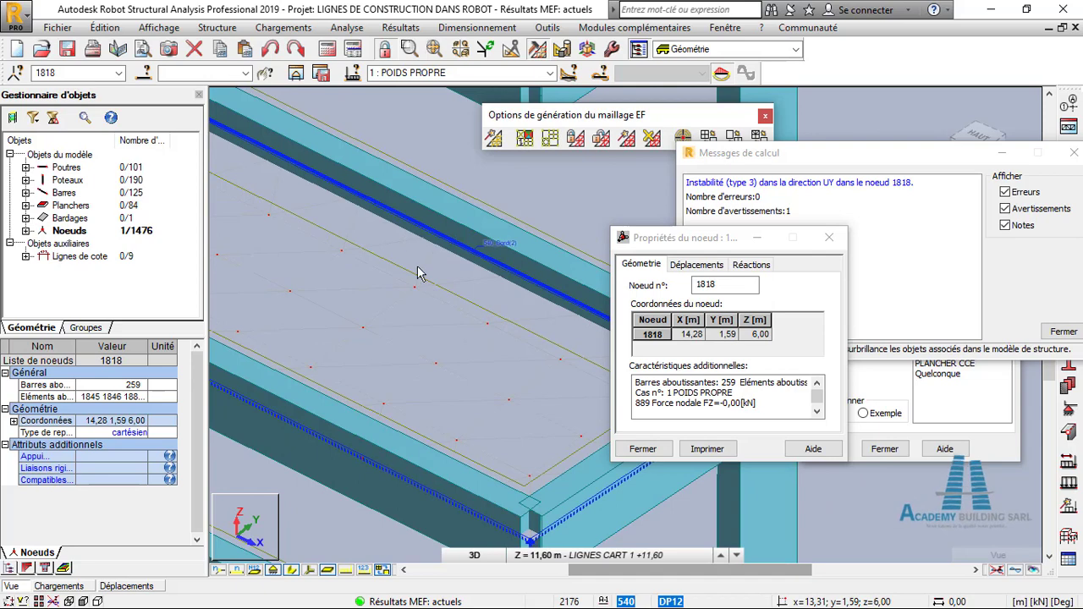
pyautogui.scroll(-3, 392, 288)
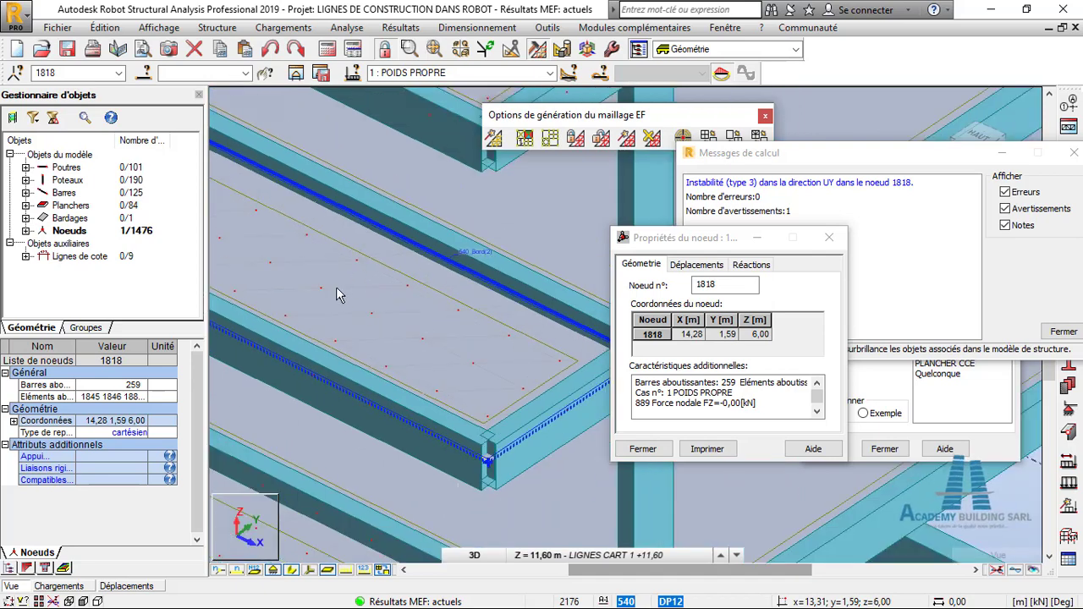
pyautogui.scroll(-1, 372, 305)
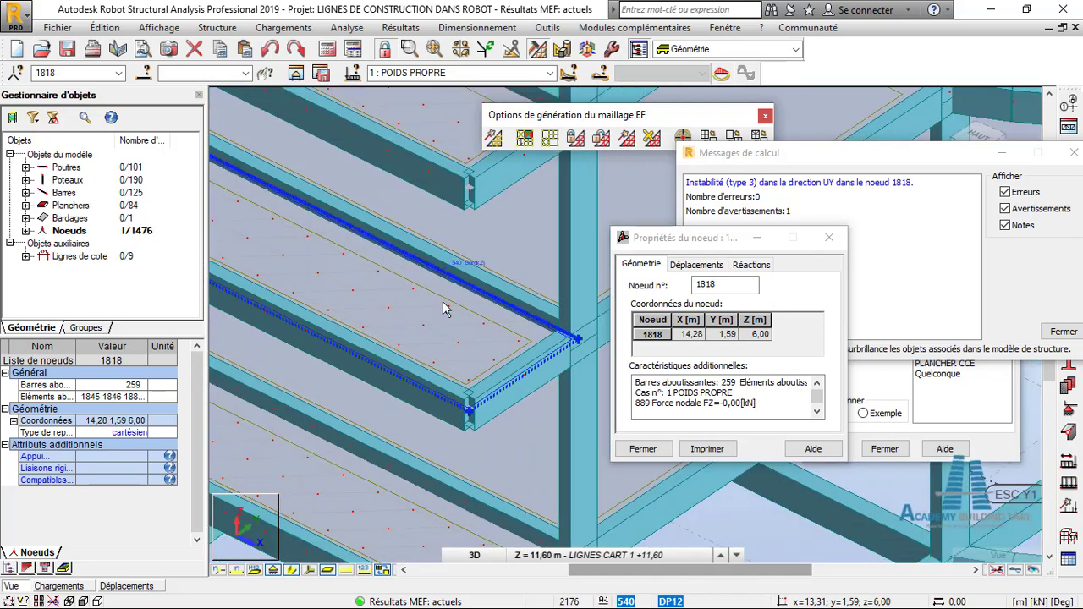
pyautogui.scroll(2, 404, 335)
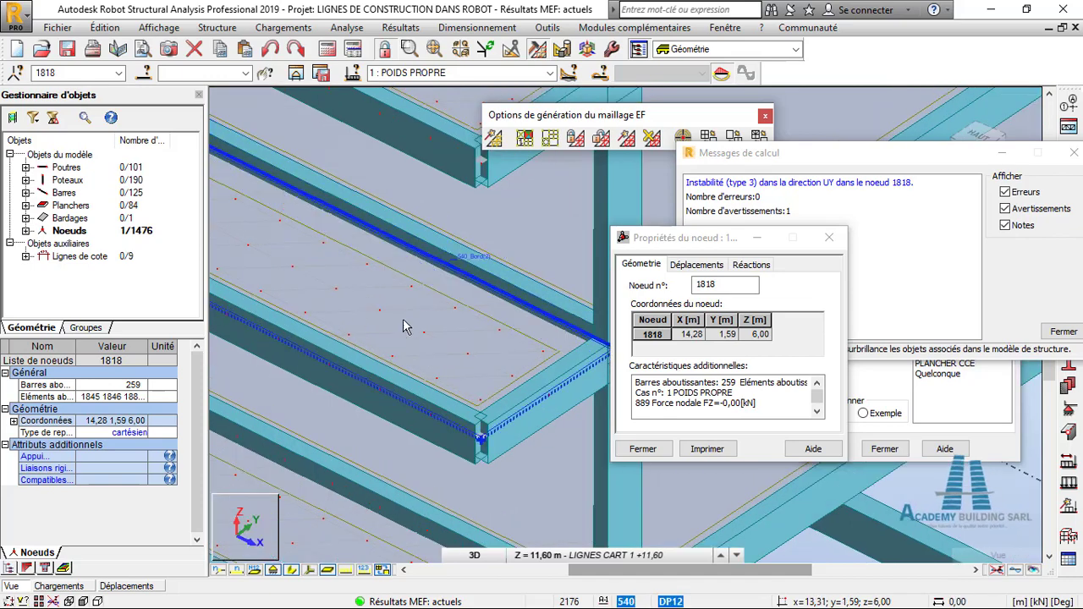
pyautogui.scroll(1, 413, 310)
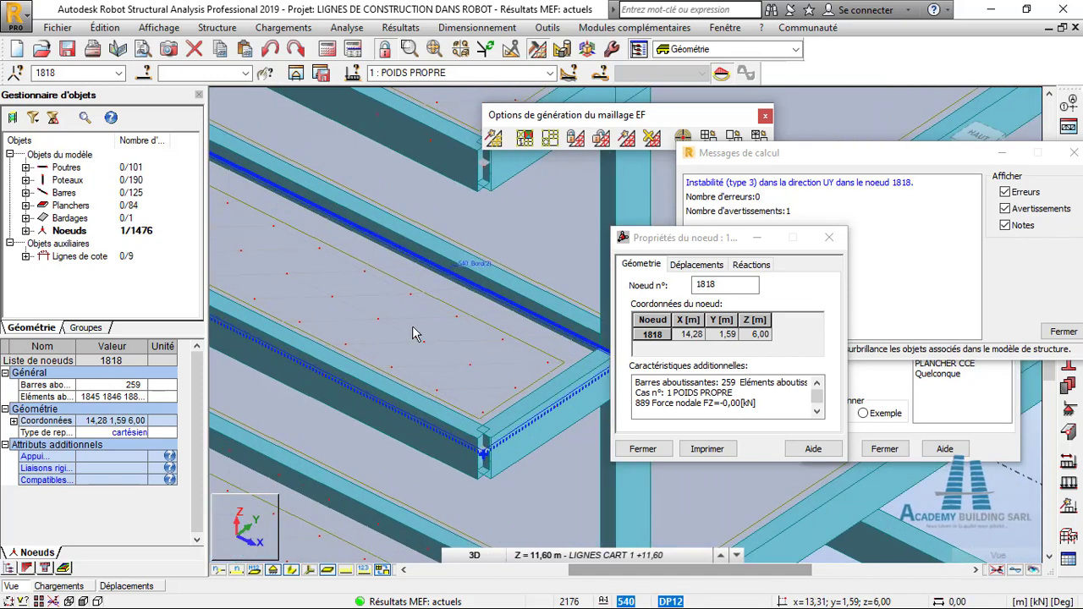
pyautogui.scroll(-3, 411, 310)
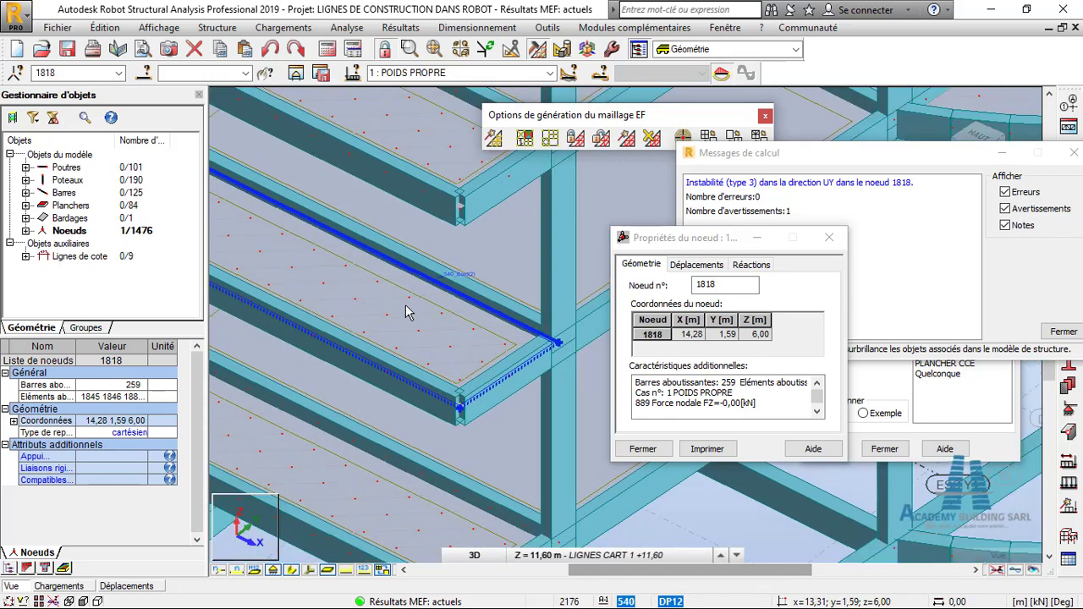
pyautogui.scroll(-3, 421, 312)
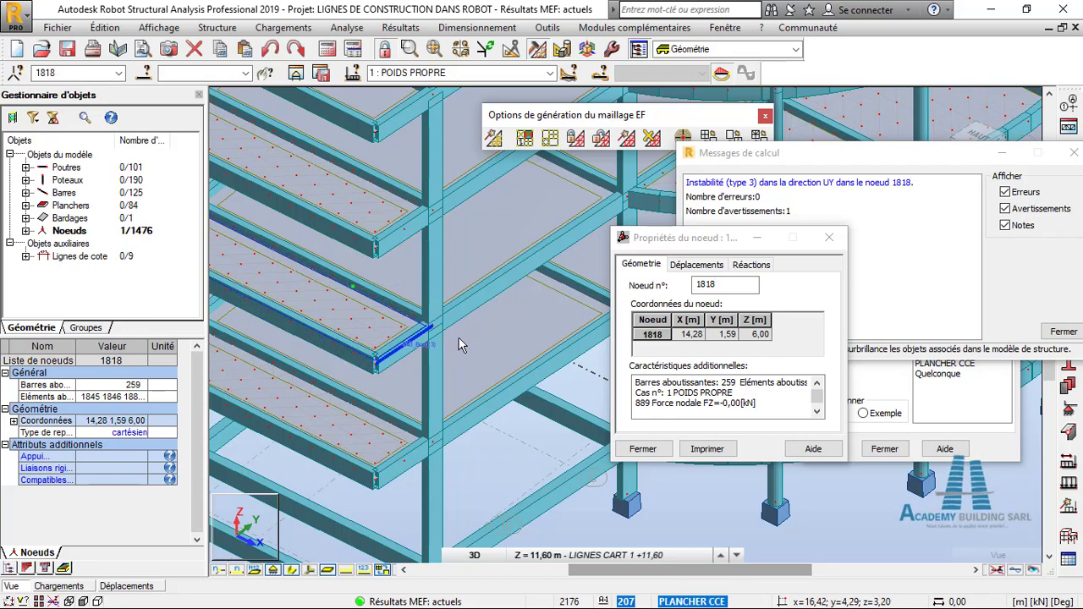
pyautogui.scroll(-1, 344, 330)
pyautogui.scroll(-4, 344, 337)
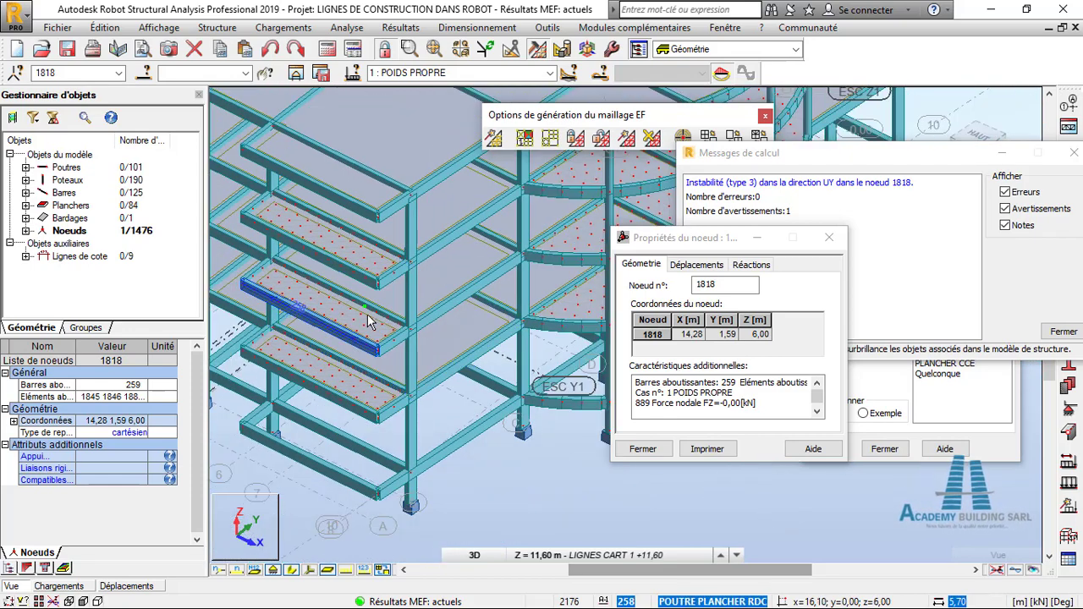
pyautogui.scroll(-1, 405, 317)
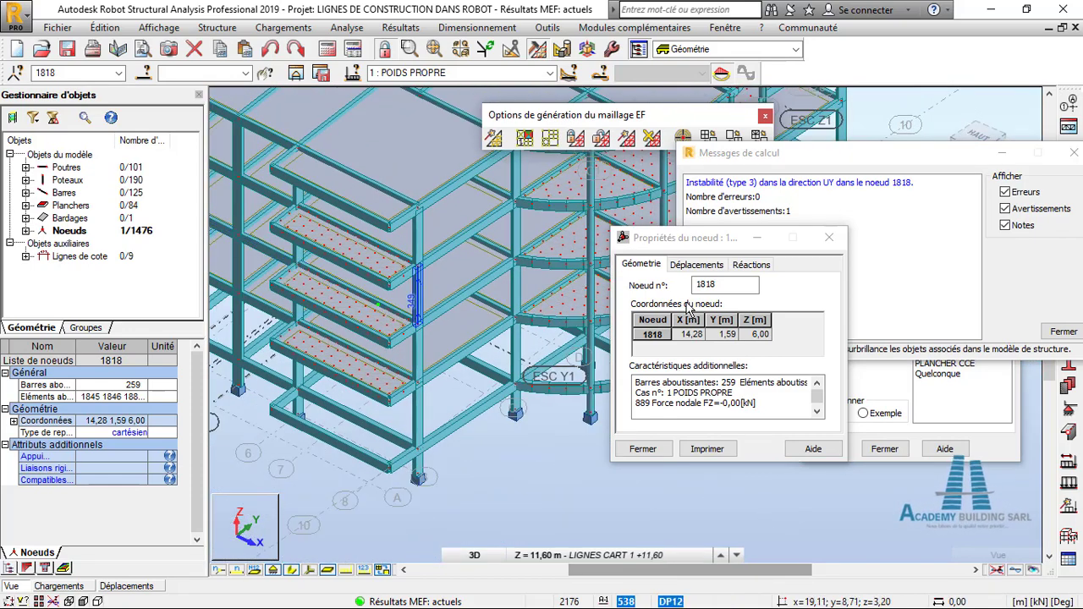
# - Select all panels with thickness DP12 and delete their finite element mesh, accepting the change to the results status
pyautogui.moveTo(701, 243); pyautogui.dragTo(628, 289)
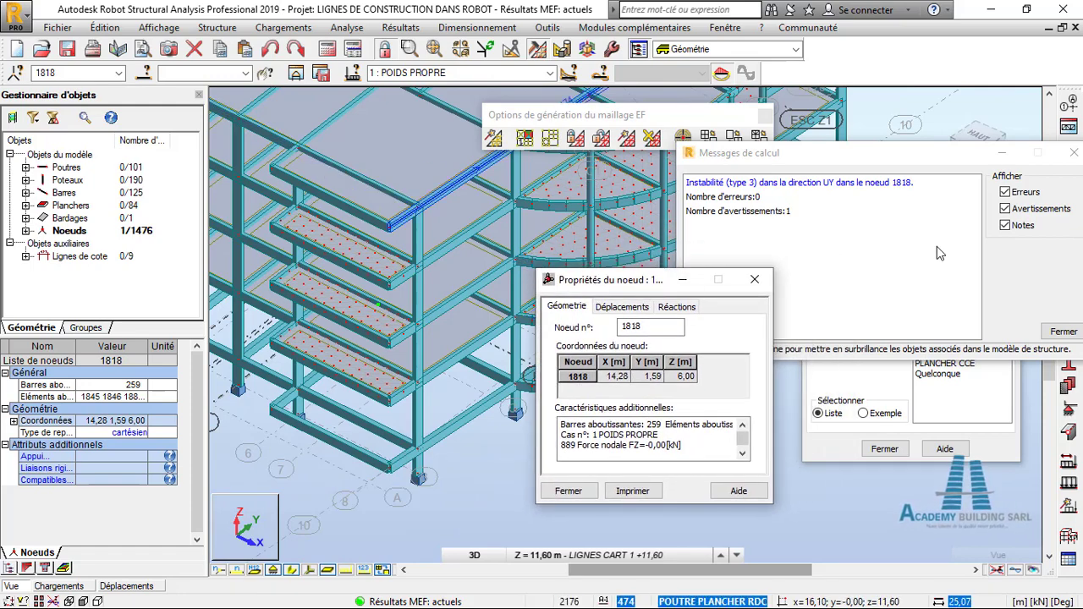
pyautogui.moveTo(922, 158); pyautogui.dragTo(612, 389)
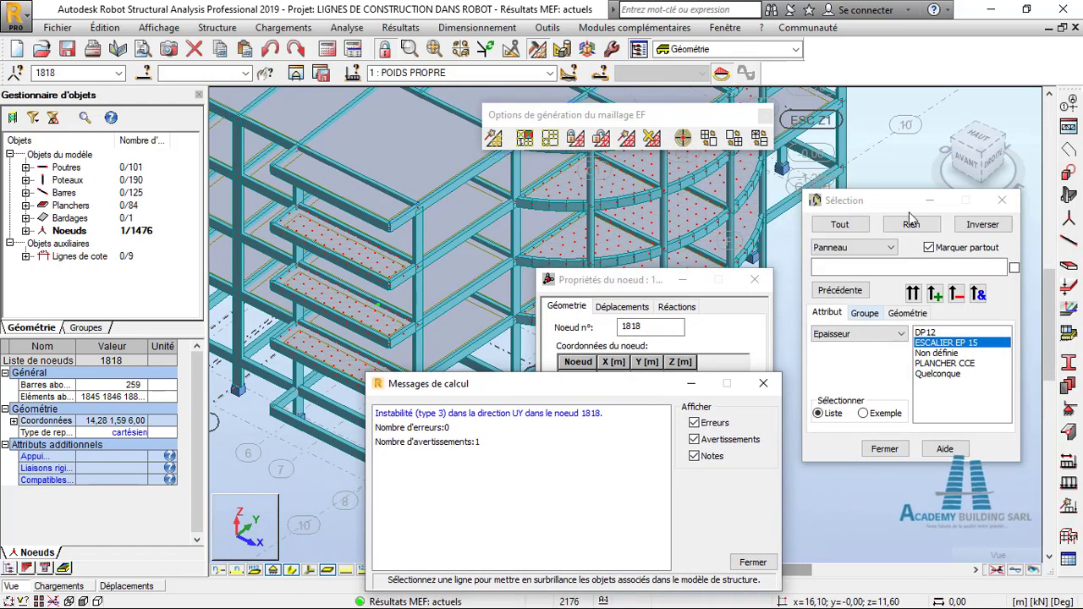
pyautogui.click(944, 334)
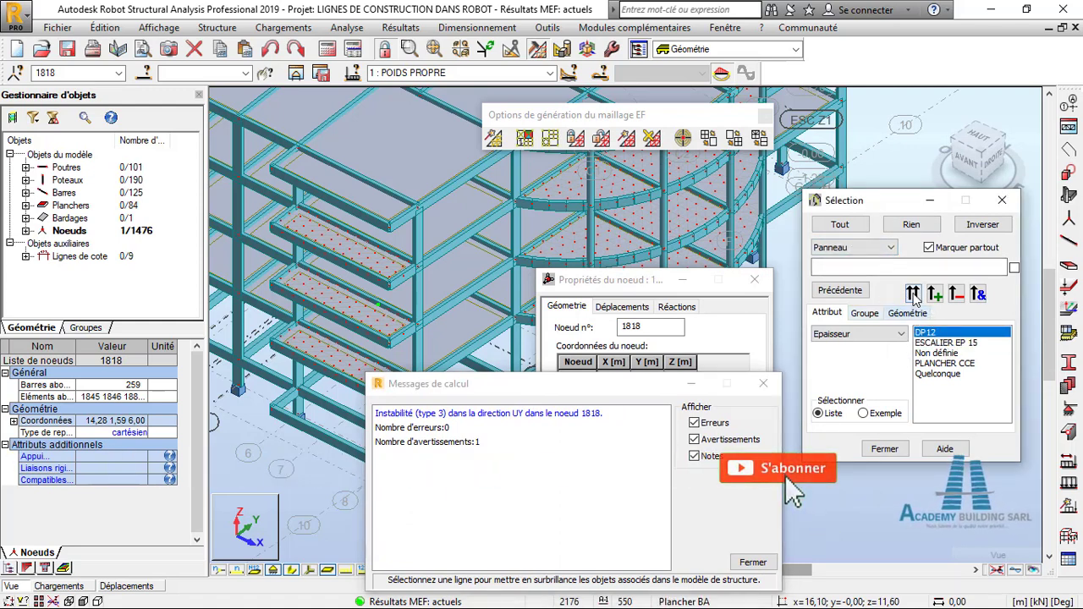
pyautogui.click(913, 293)
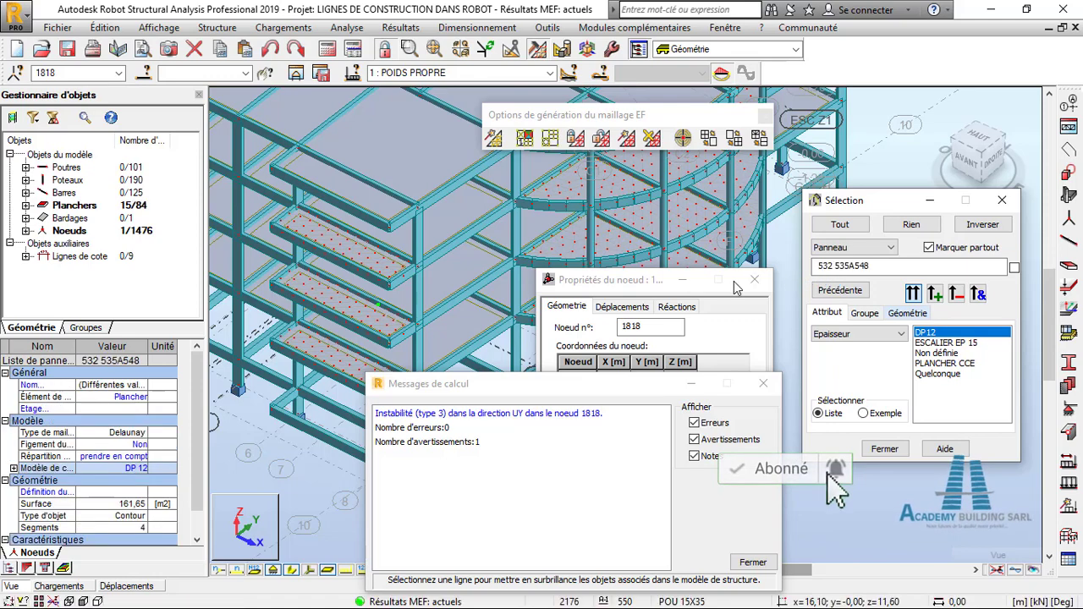
pyautogui.moveTo(866, 209); pyautogui.dragTo(803, 156)
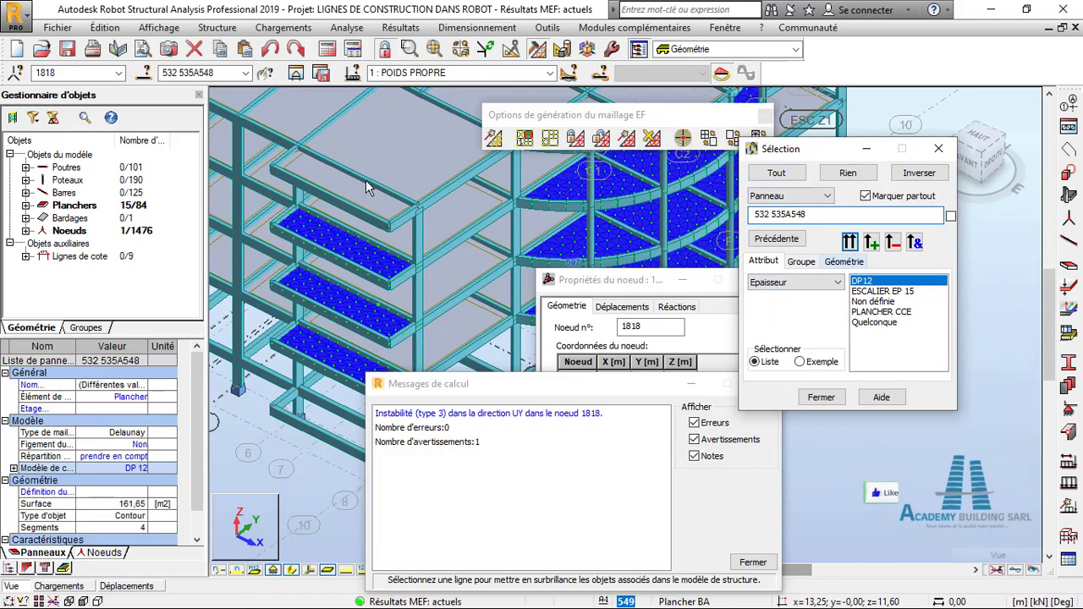
pyautogui.click(651, 137)
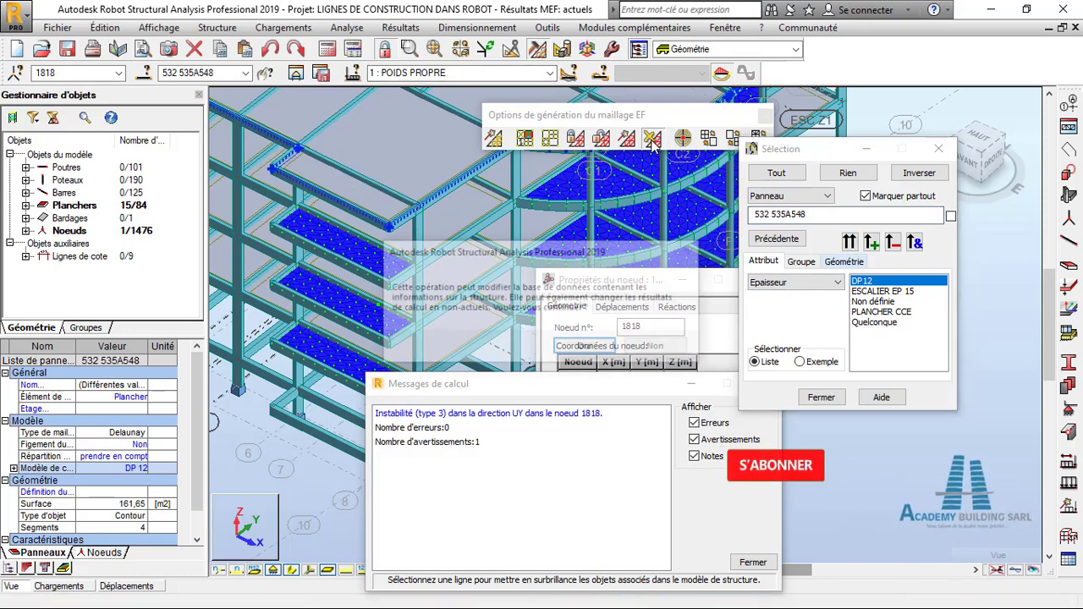
pyautogui.click(587, 347)
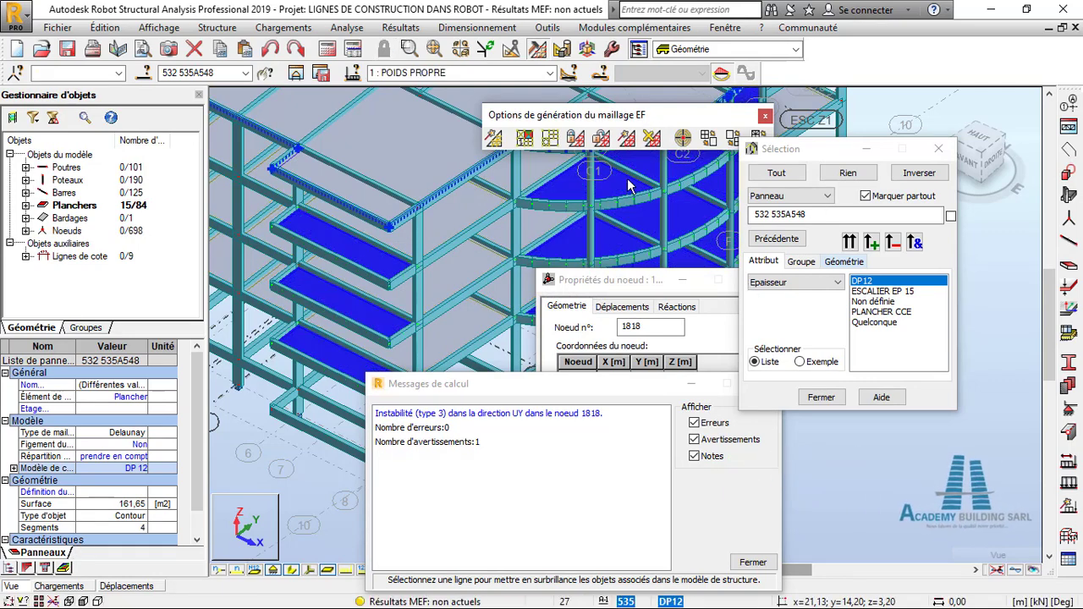
# - Set the selected panels' mesh element size to 1 m and enable mesh smoothing for the Delaunay method
pyautogui.click(550, 139)
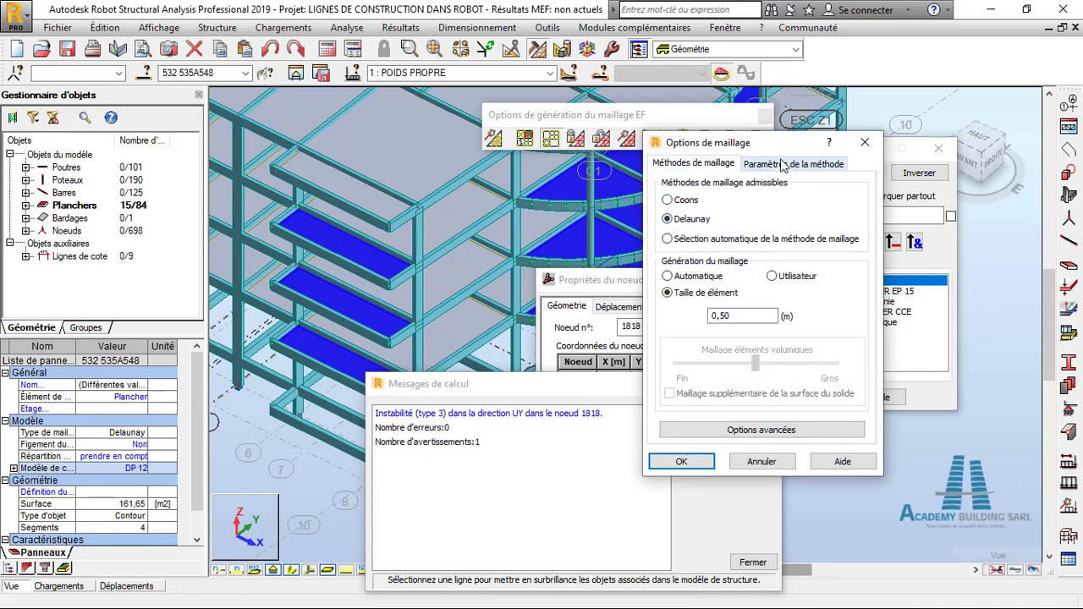
pyautogui.moveTo(753, 316); pyautogui.dragTo(697, 322)
pyautogui.write('1')
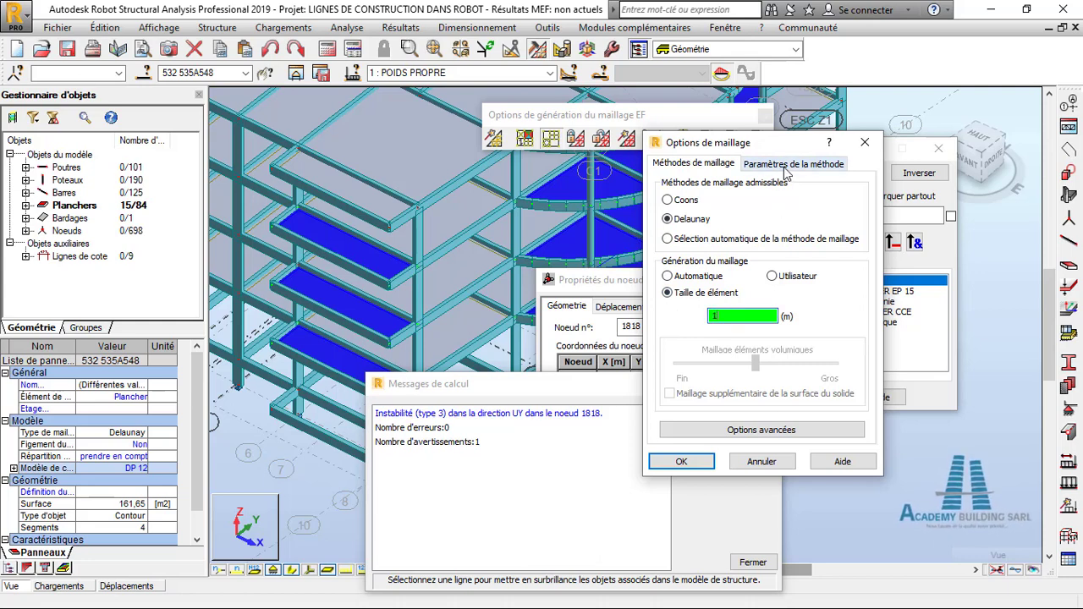
pyautogui.click(770, 163)
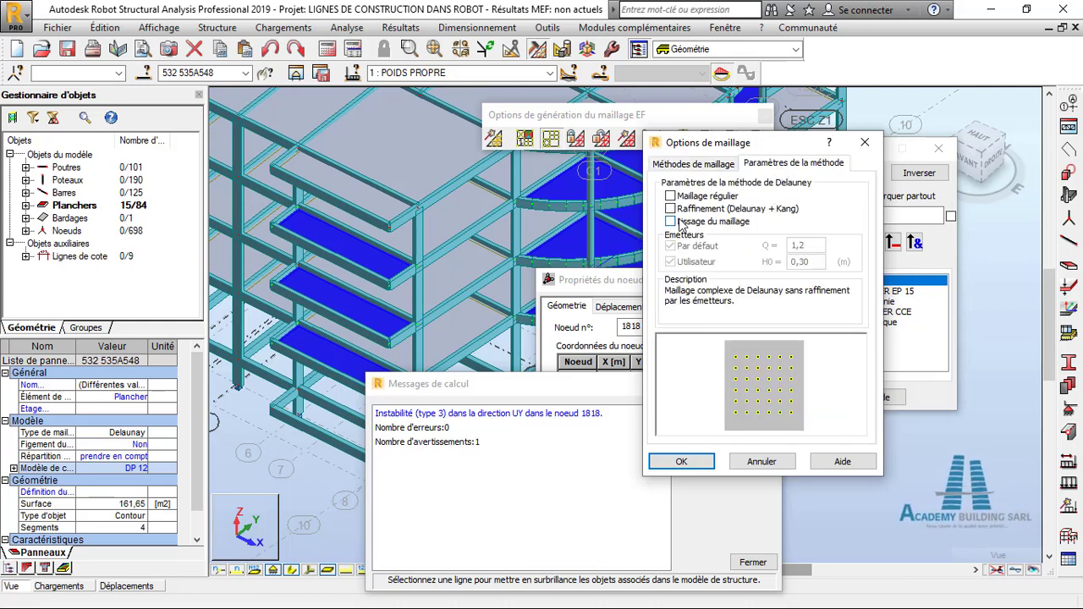
pyautogui.click(671, 222)
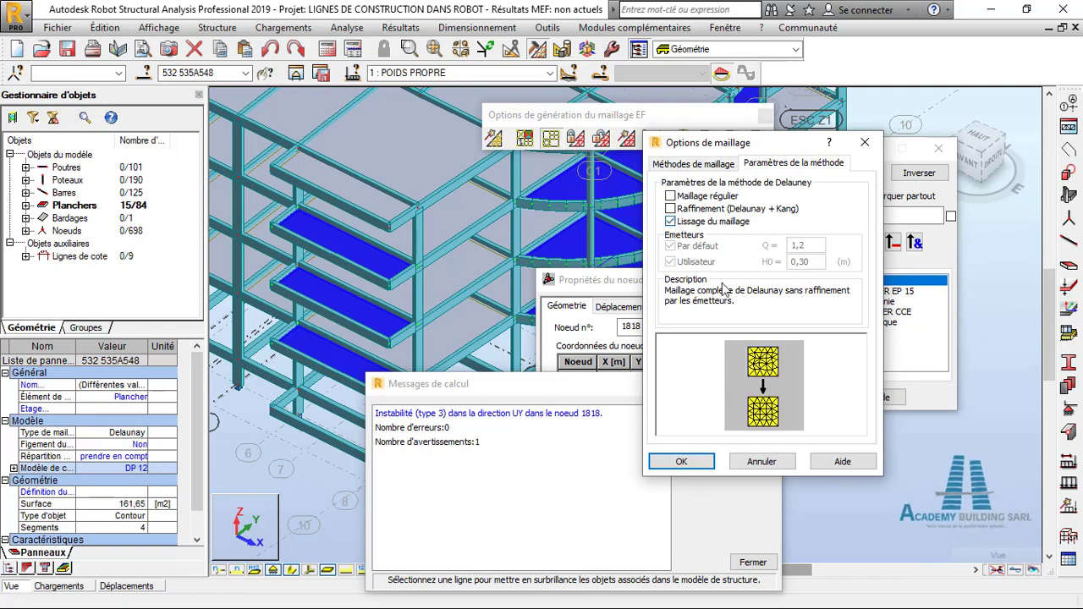
pyautogui.click(682, 461)
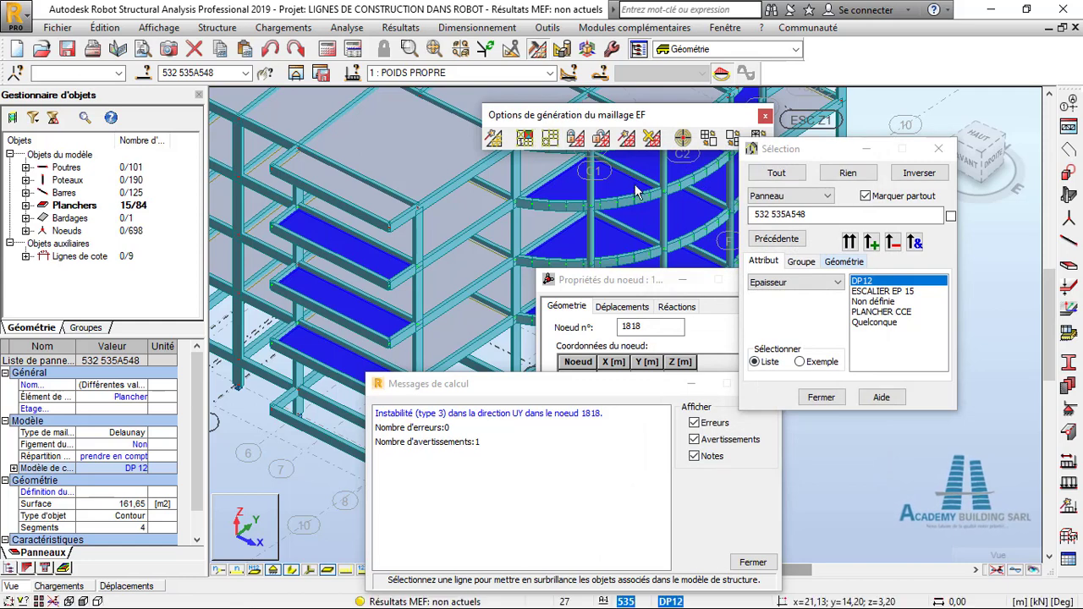
# - Delete the current mesh of the selected DP12 panels and generate their finite element mesh with the new settings
pyautogui.click(651, 140)
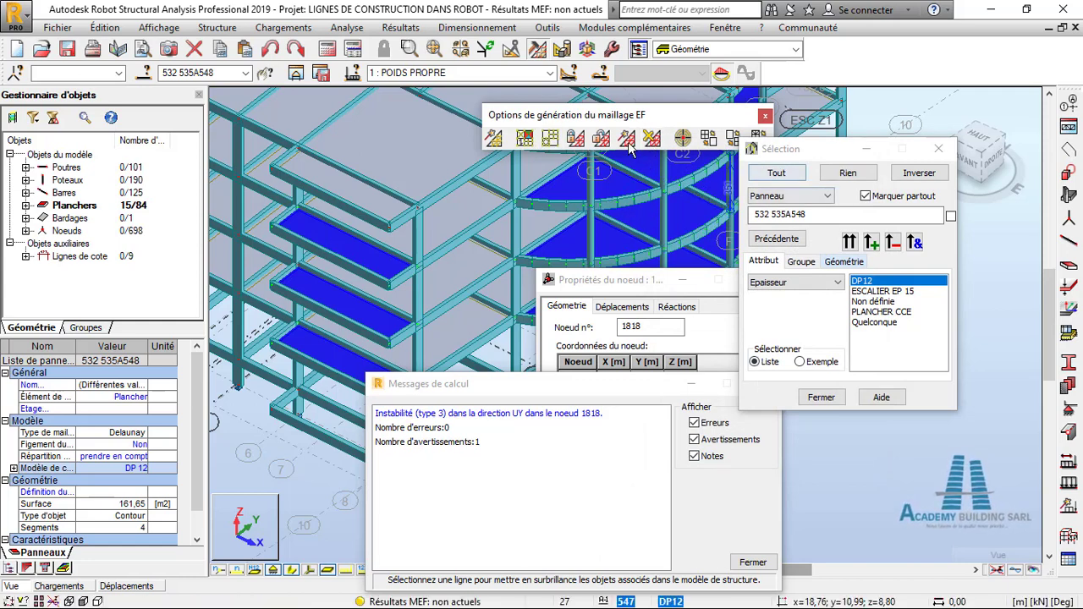
pyautogui.click(496, 140)
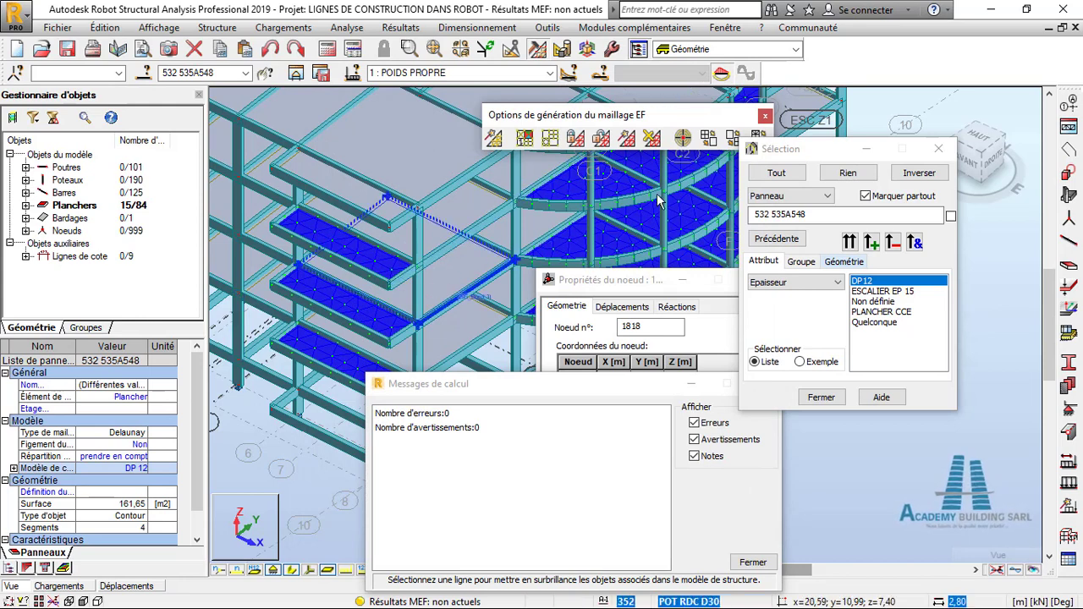
# - Select all panels with thickness ESCALIER EP 15 and enable Delaunay mesh smoothing, keeping the 0.50 m element size
pyautogui.click(881, 293)
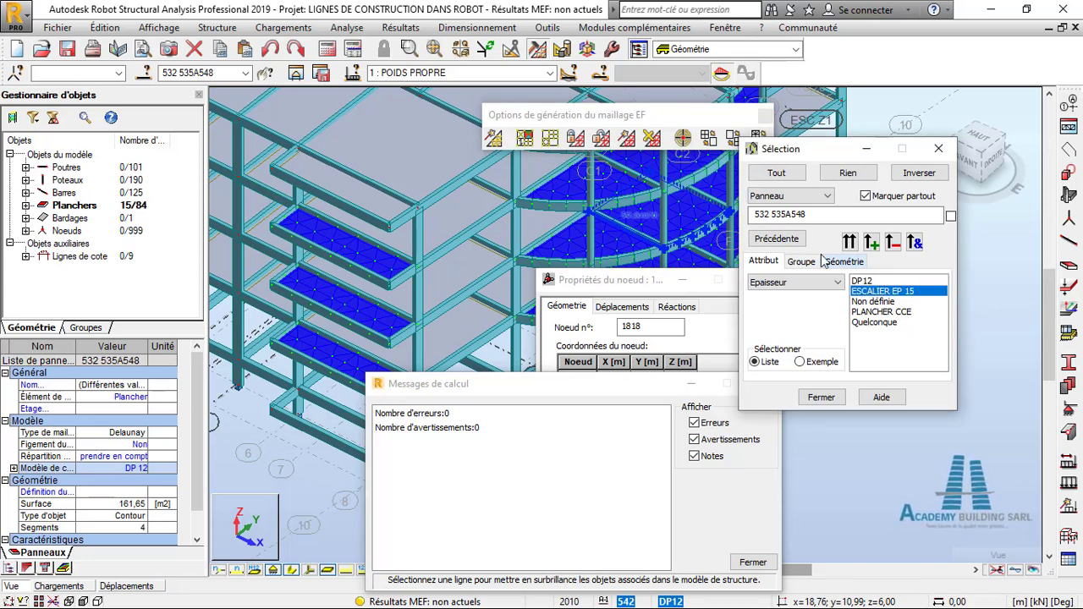
pyautogui.click(850, 244)
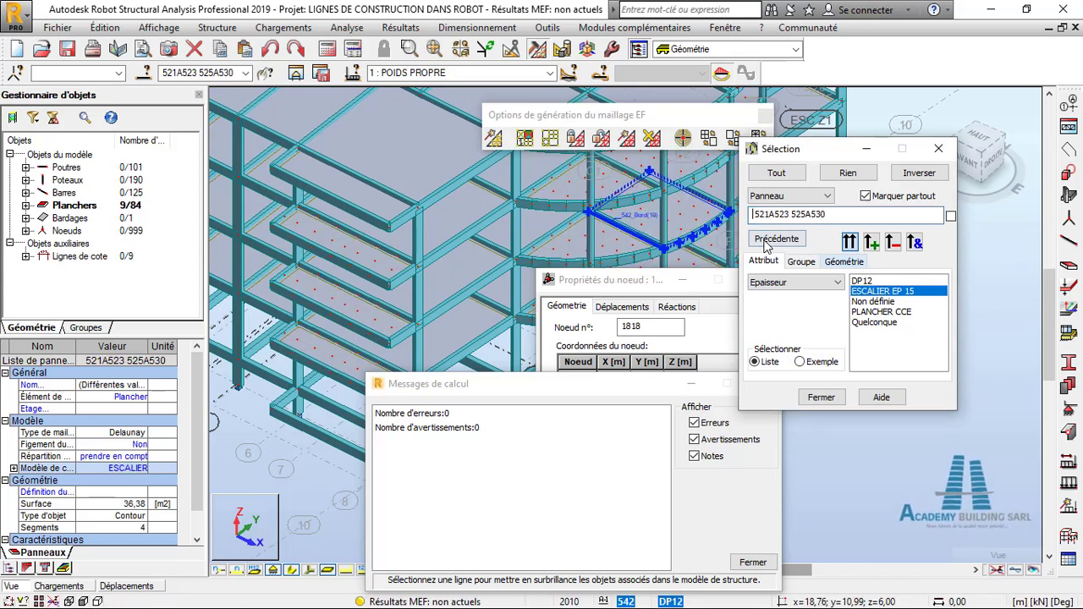
pyautogui.click(550, 138)
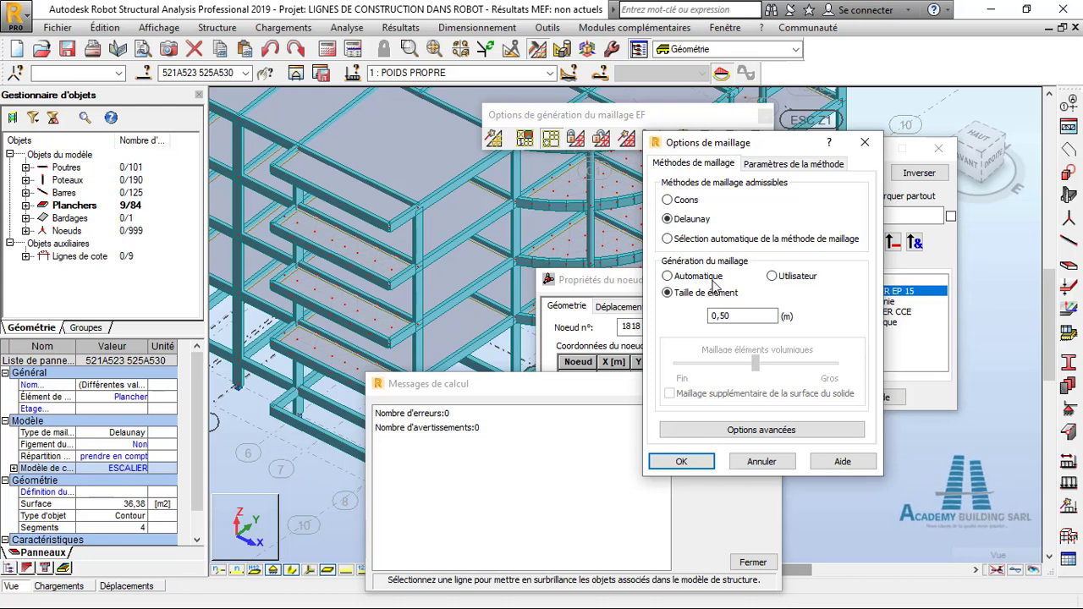
pyautogui.doubleClick(735, 315)
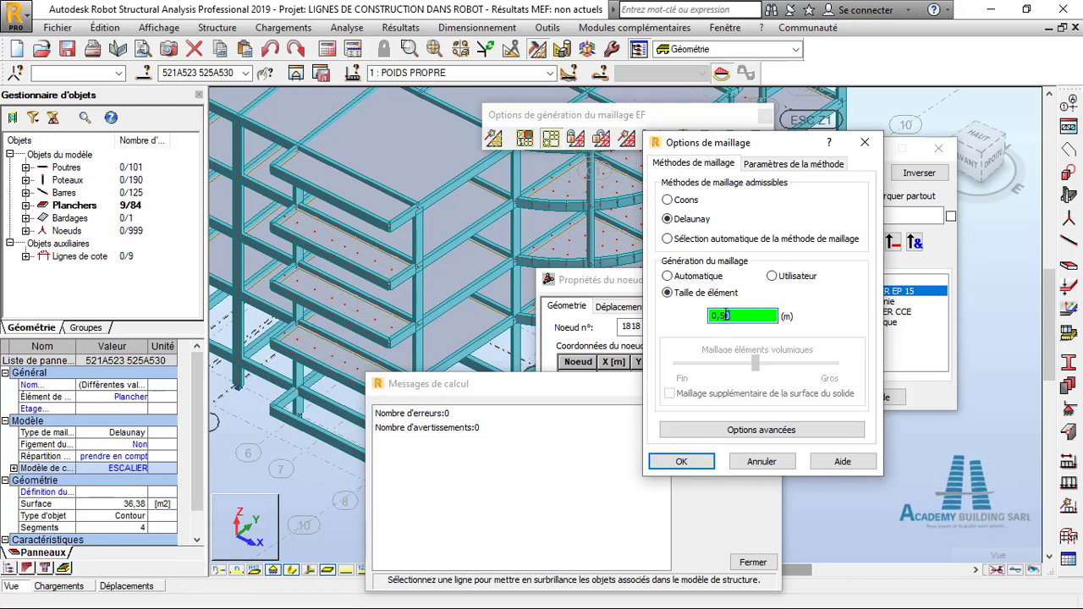
pyautogui.click(784, 164)
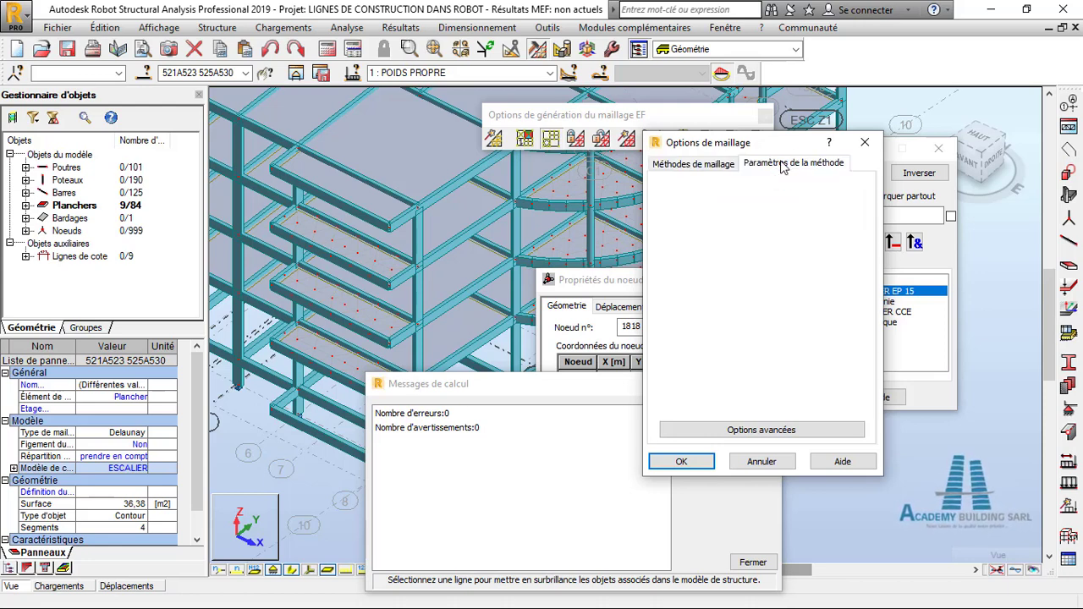
pyautogui.click(670, 221)
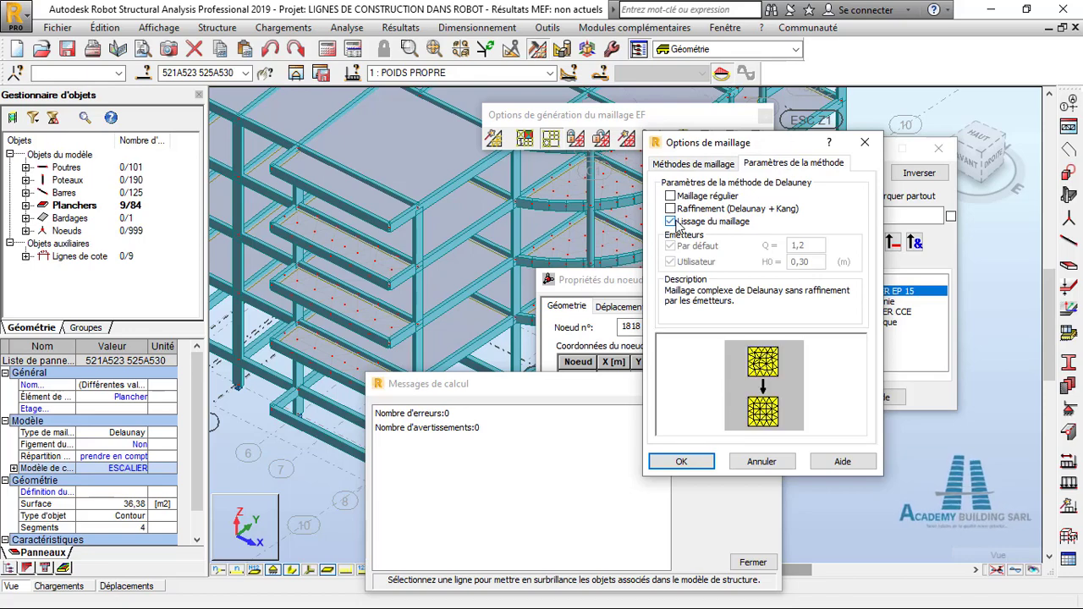
pyautogui.click(679, 462)
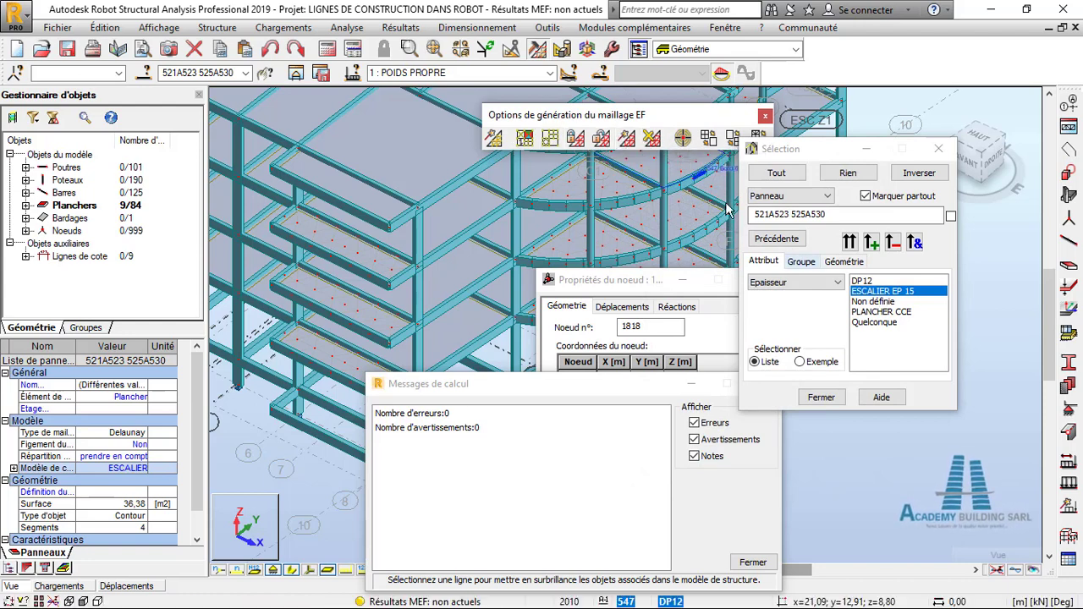
# - Delete the mesh of the selected ESCALIER EP 15 panels, check their meshing options and regenerate the mesh
pyautogui.click(652, 137)
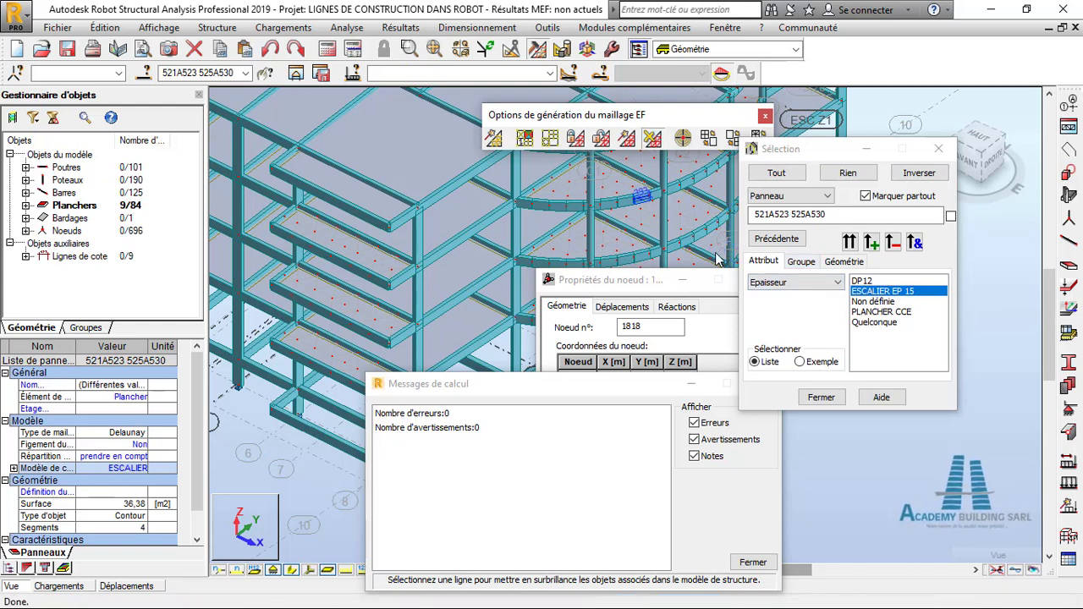
pyautogui.click(551, 137)
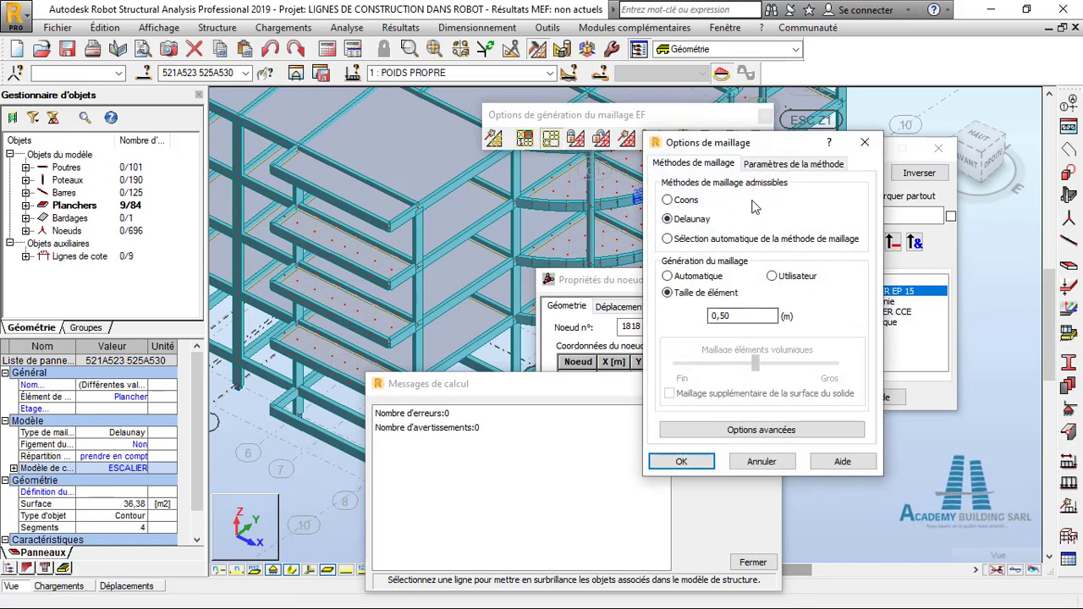
pyautogui.click(771, 165)
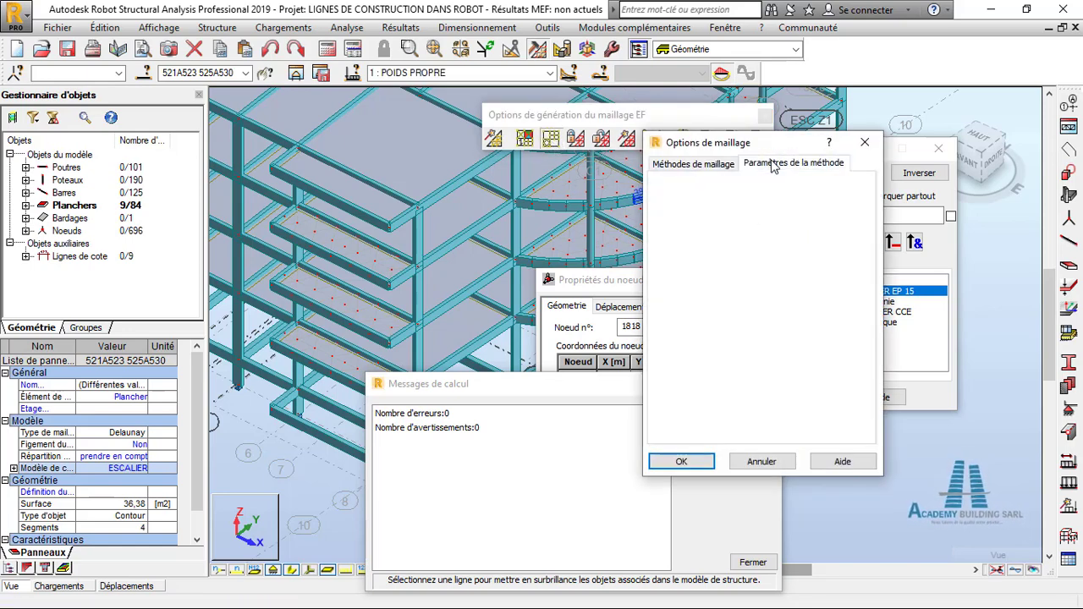
pyautogui.click(682, 462)
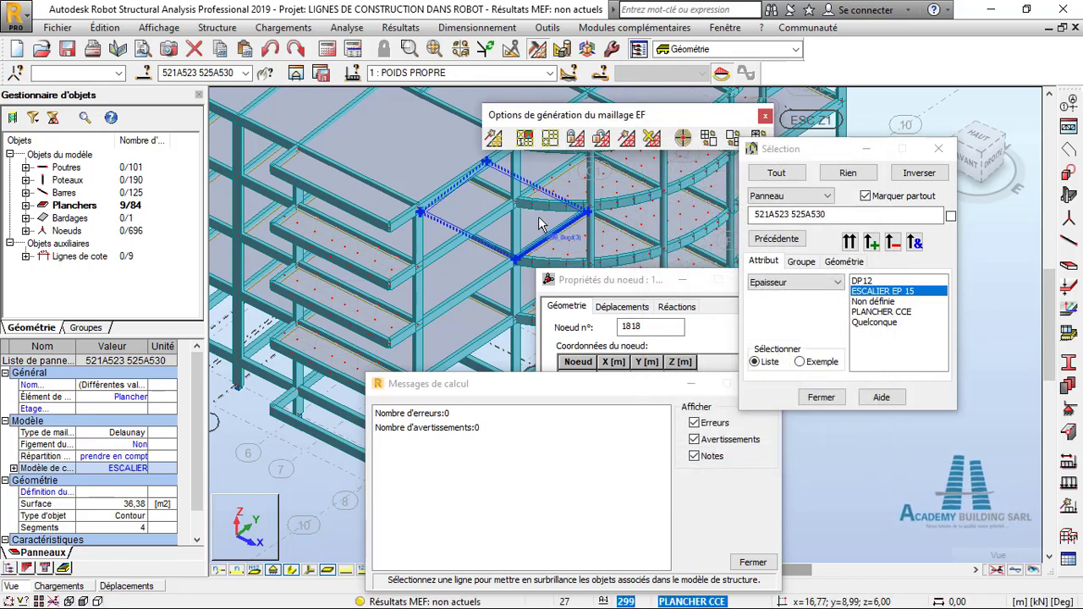
pyautogui.click(496, 139)
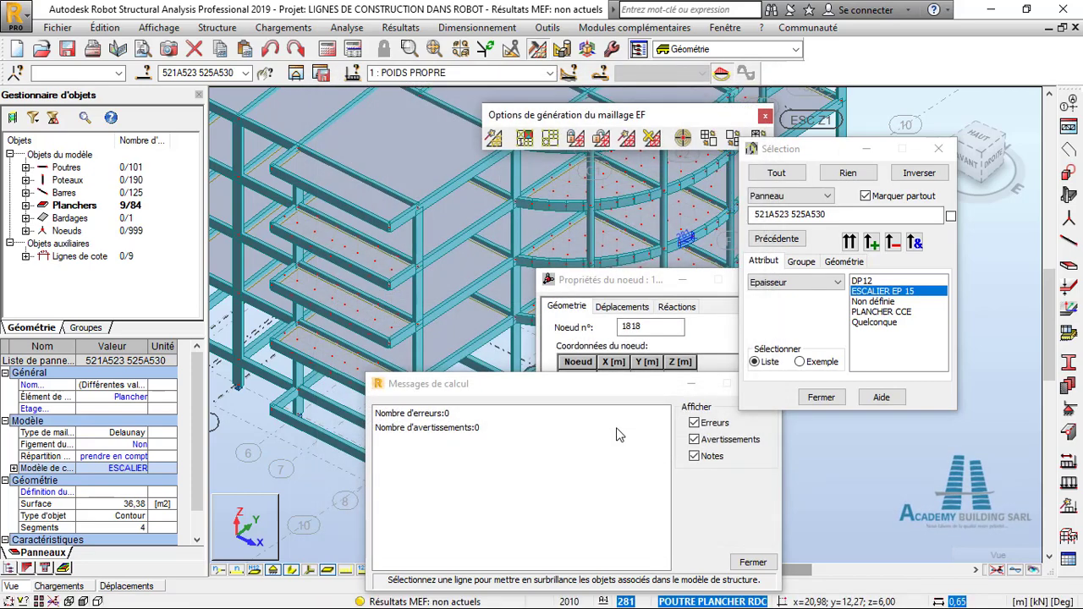
# - Close the calculation messages and run the structural calculation again
pyautogui.moveTo(593, 392); pyautogui.dragTo(600, 341)
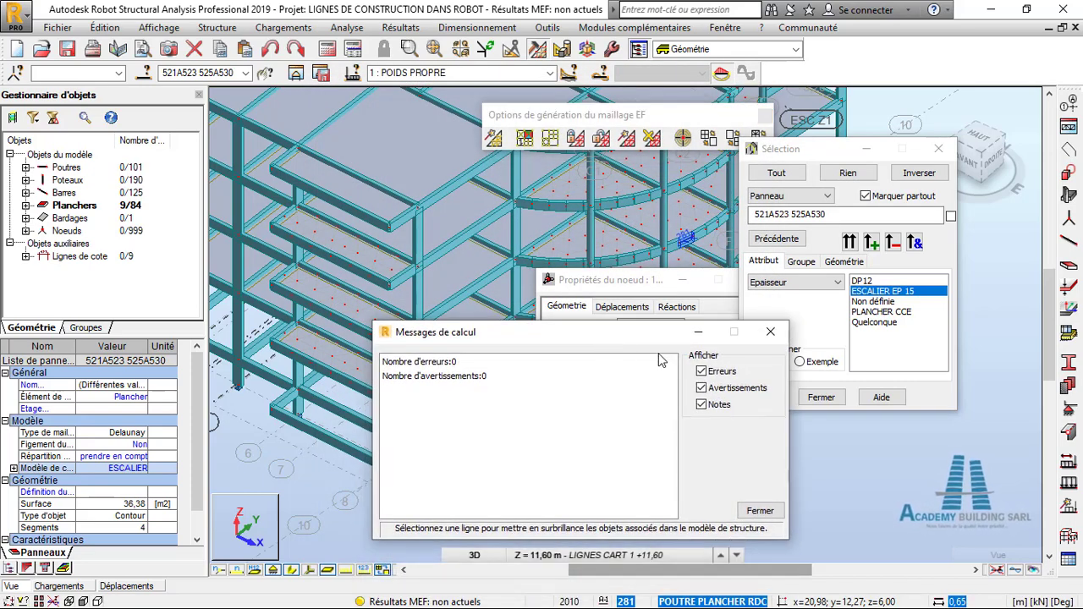
pyautogui.click(770, 332)
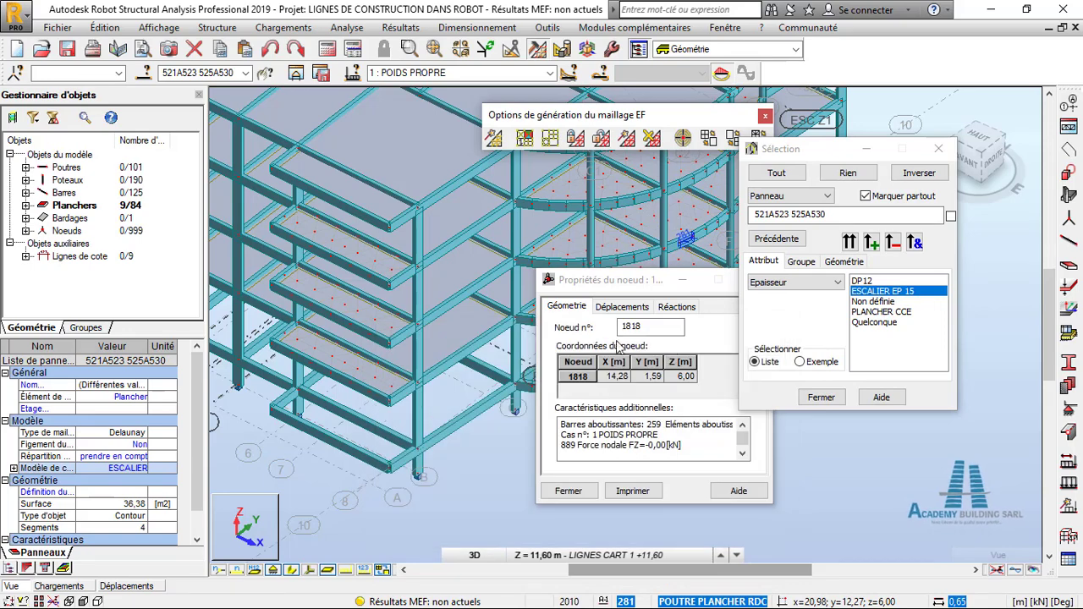
pyautogui.click(327, 51)
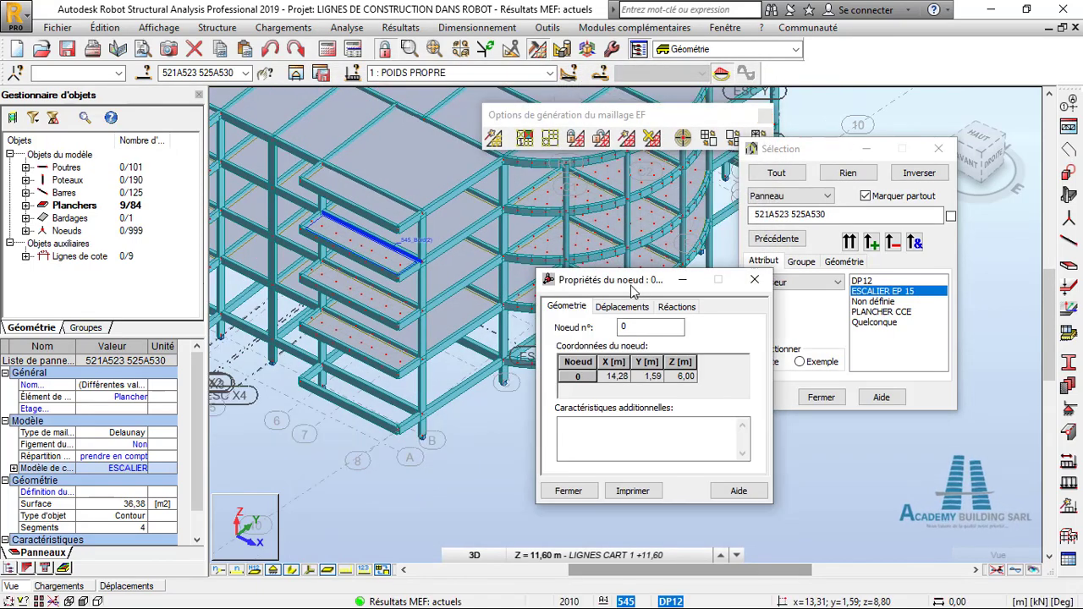
# - Close the node properties, the selection dialog and the mesh generation options
pyautogui.moveTo(699, 285); pyautogui.dragTo(648, 280)
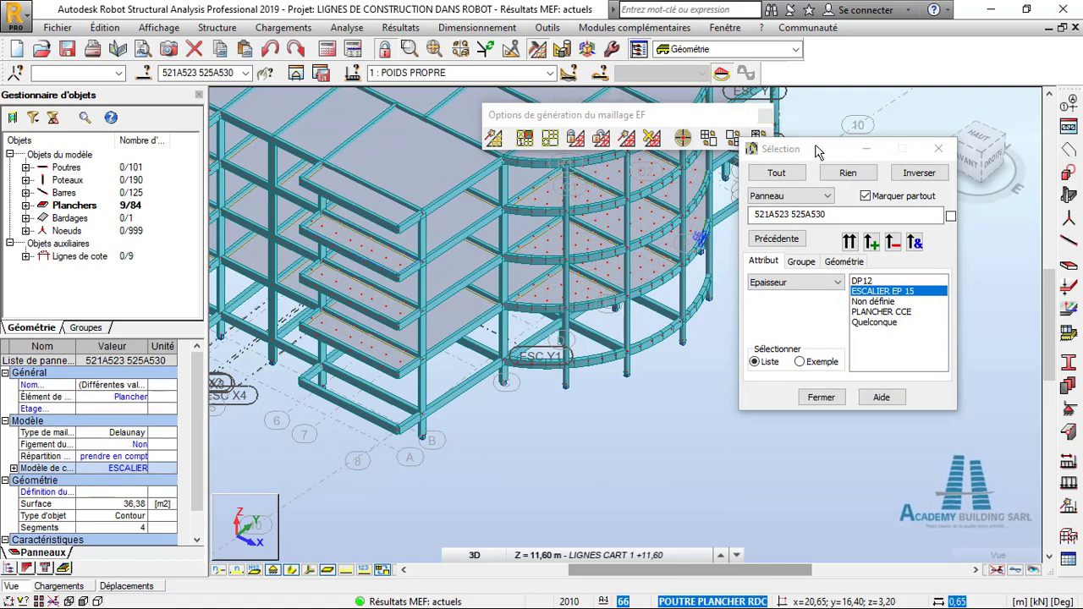
pyautogui.moveTo(795, 149); pyautogui.dragTo(797, 198)
pyautogui.click(941, 198)
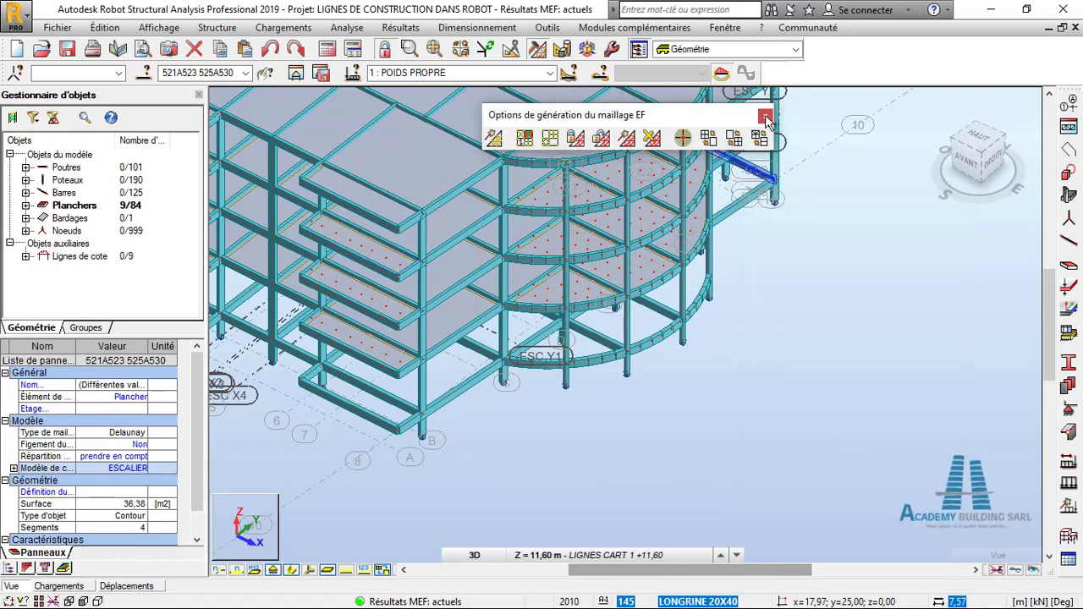
pyautogui.click(765, 115)
# - Examine the whole building in 3D from a lower viewing angle and clear the panel selection
pyautogui.scroll(-1, 711, 126)
pyautogui.scroll(-1, 717, 317)
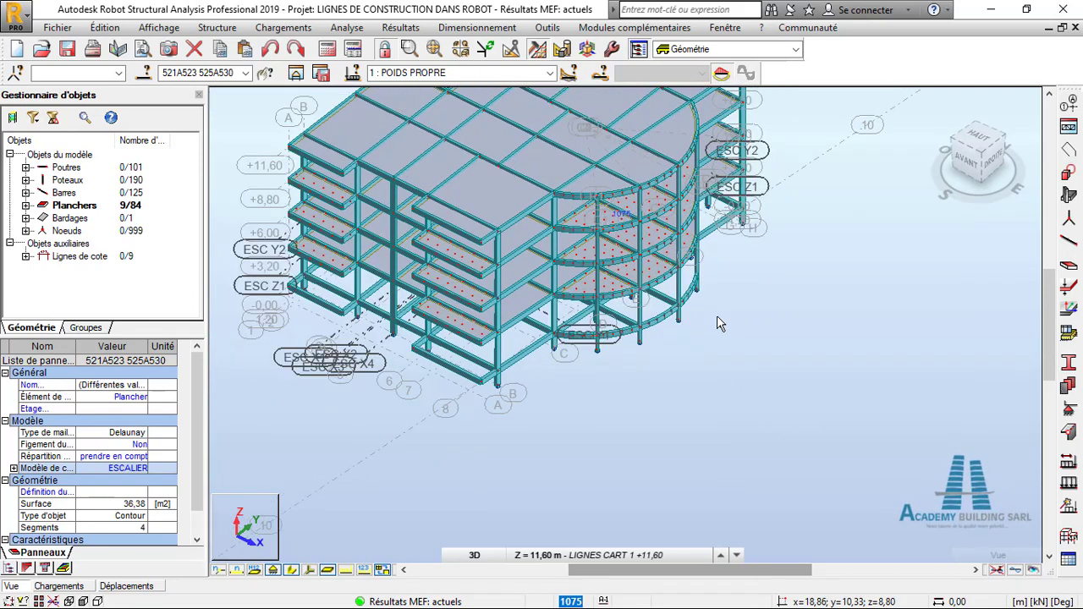
pyautogui.moveTo(523, 97); pyautogui.dragTo(630, 199, button='middle')
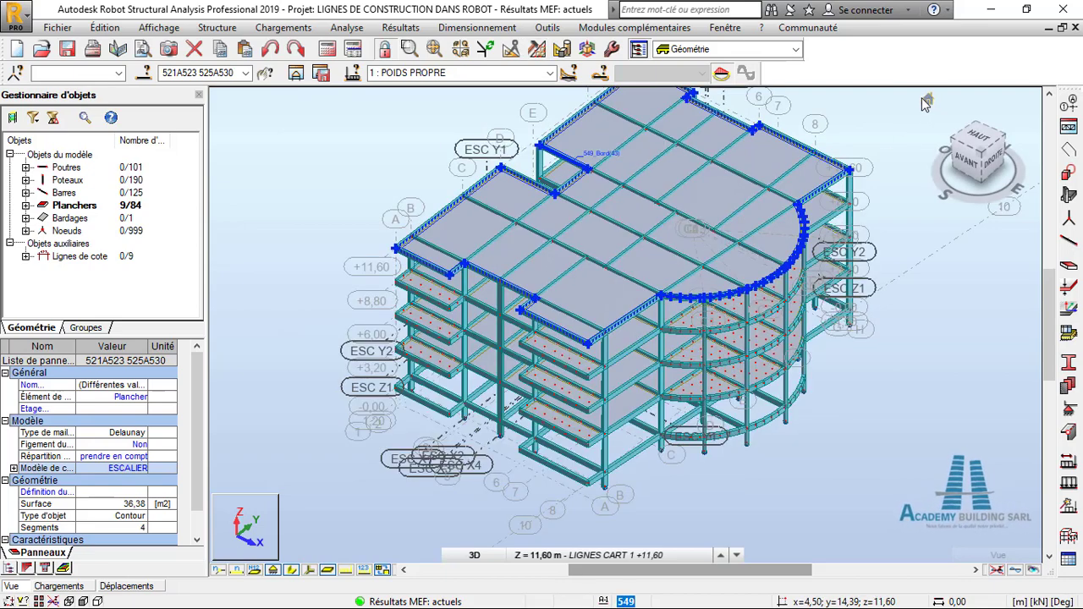
pyautogui.click(925, 100)
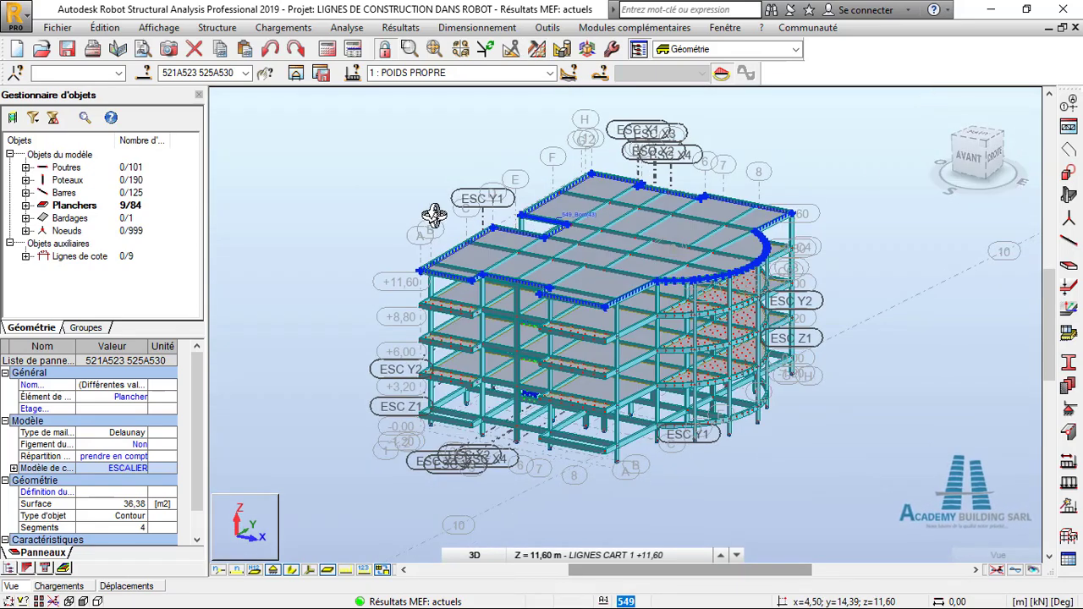
pyautogui.scroll(1, 621, 253)
pyautogui.moveTo(621, 252); pyautogui.dragTo(606, 243, button='middle')
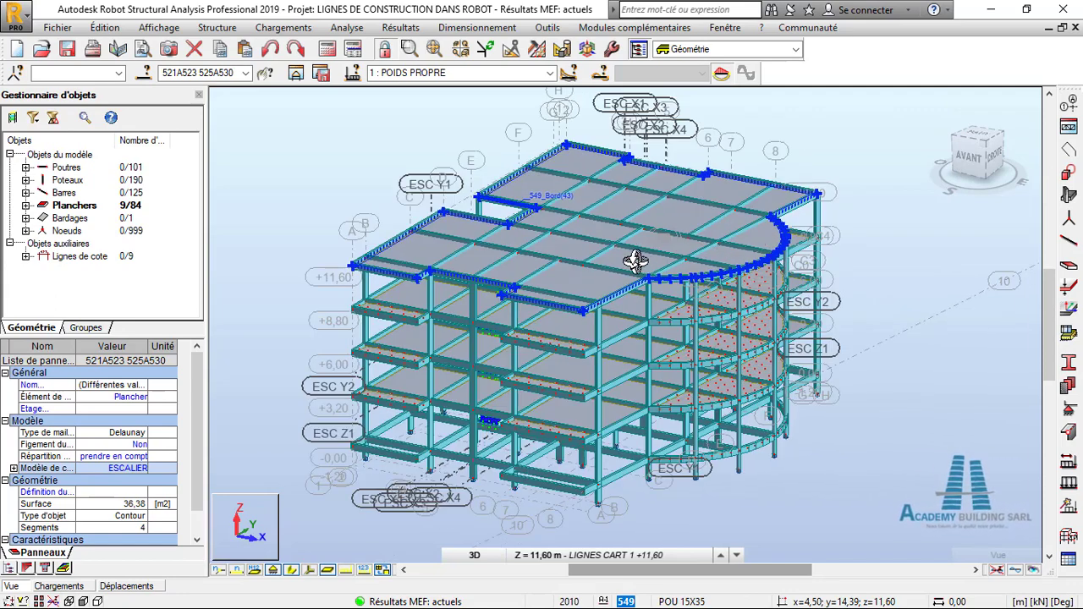
pyautogui.scroll(3, 612, 297)
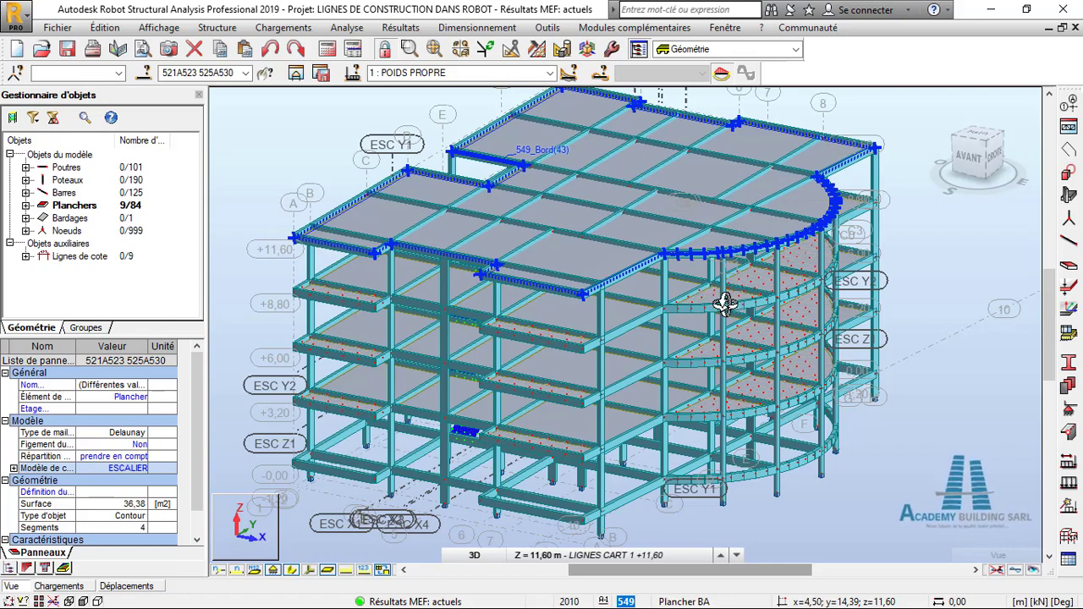
pyautogui.scroll(-1, 729, 303)
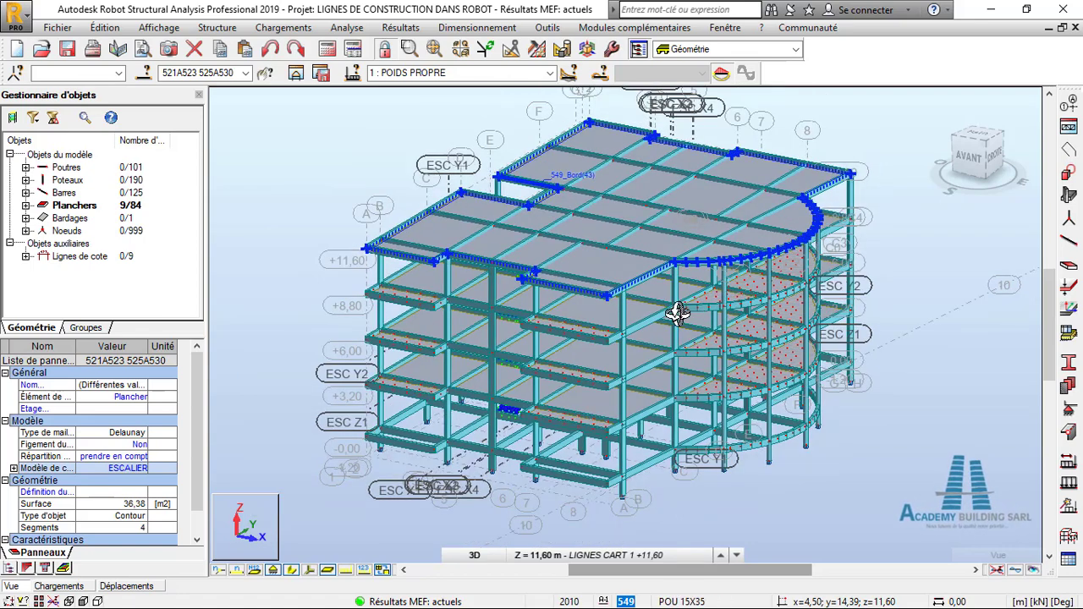
pyautogui.scroll(1, 677, 313)
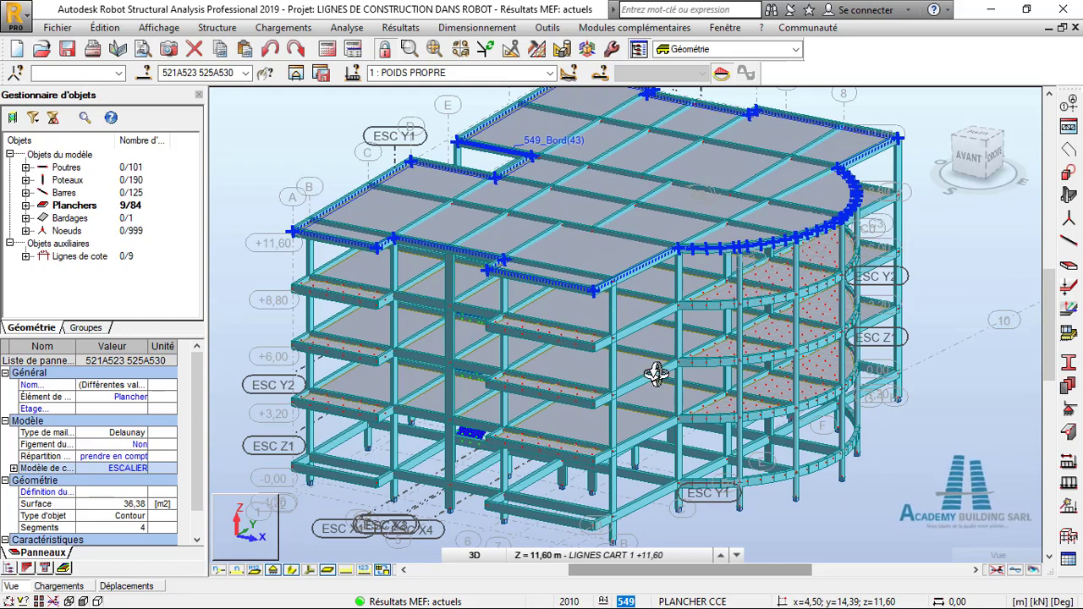
pyautogui.scroll(-1, 783, 303)
pyautogui.moveTo(783, 303); pyautogui.dragTo(767, 280, button='middle')
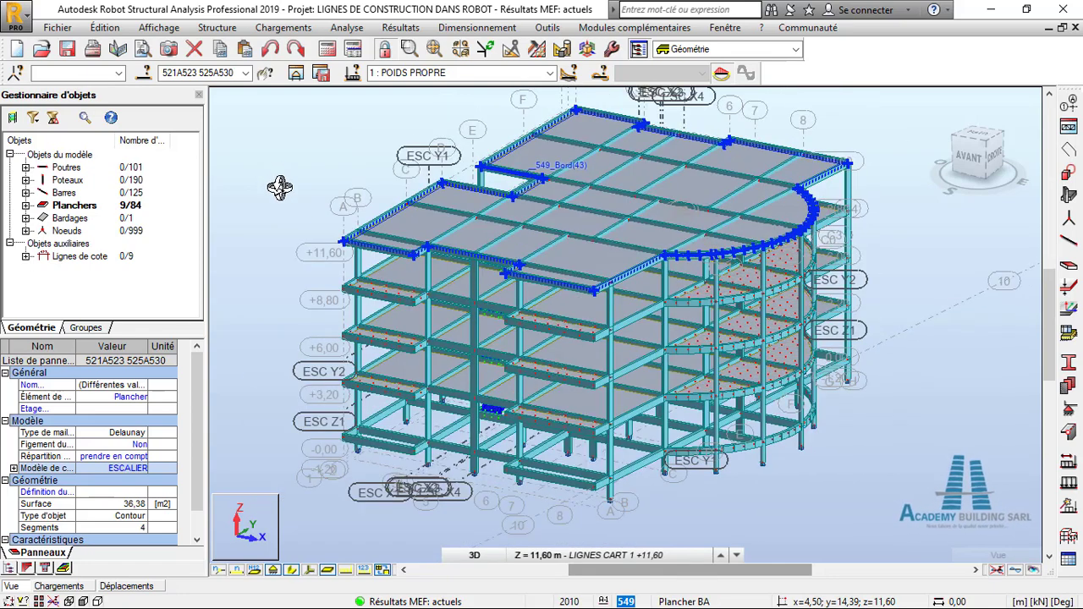
pyautogui.rightClick(280, 187)
pyautogui.click(294, 183)
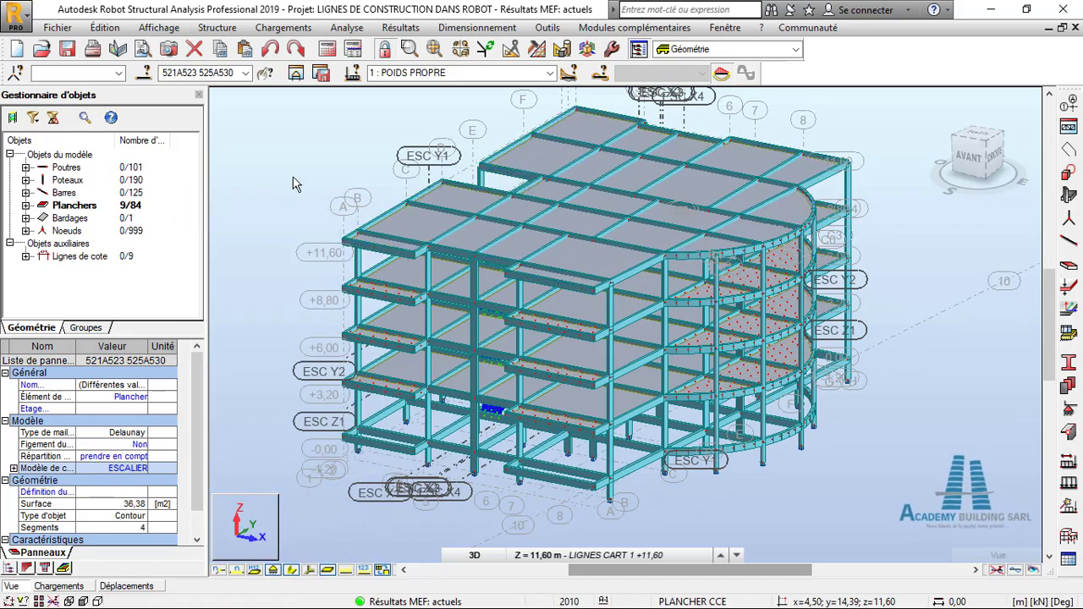
pyautogui.moveTo(674, 269); pyautogui.dragTo(658, 278, button='middle')
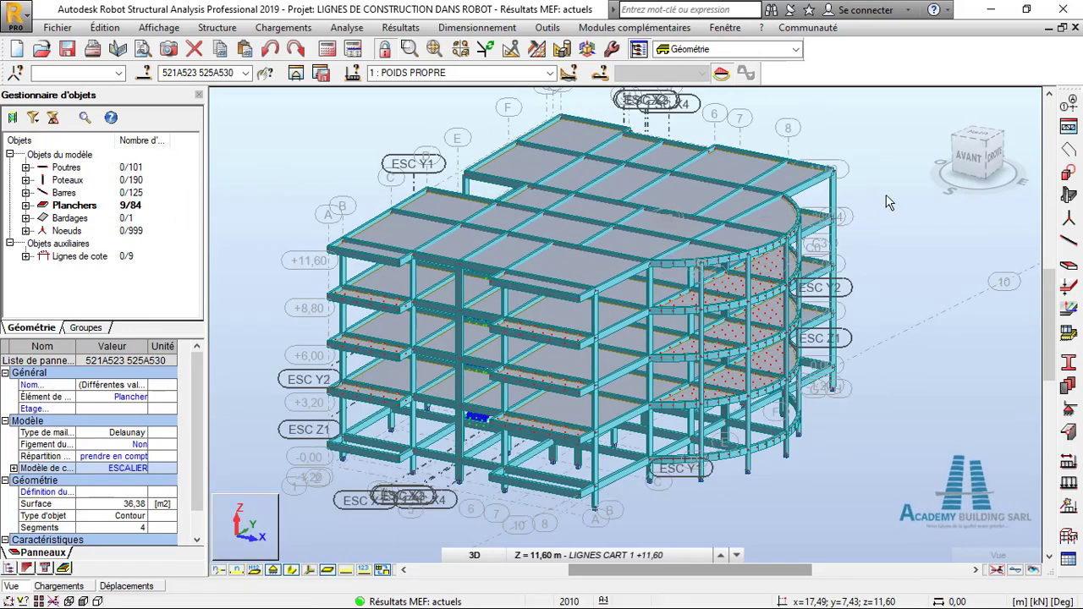
pyautogui.click(610, 271)
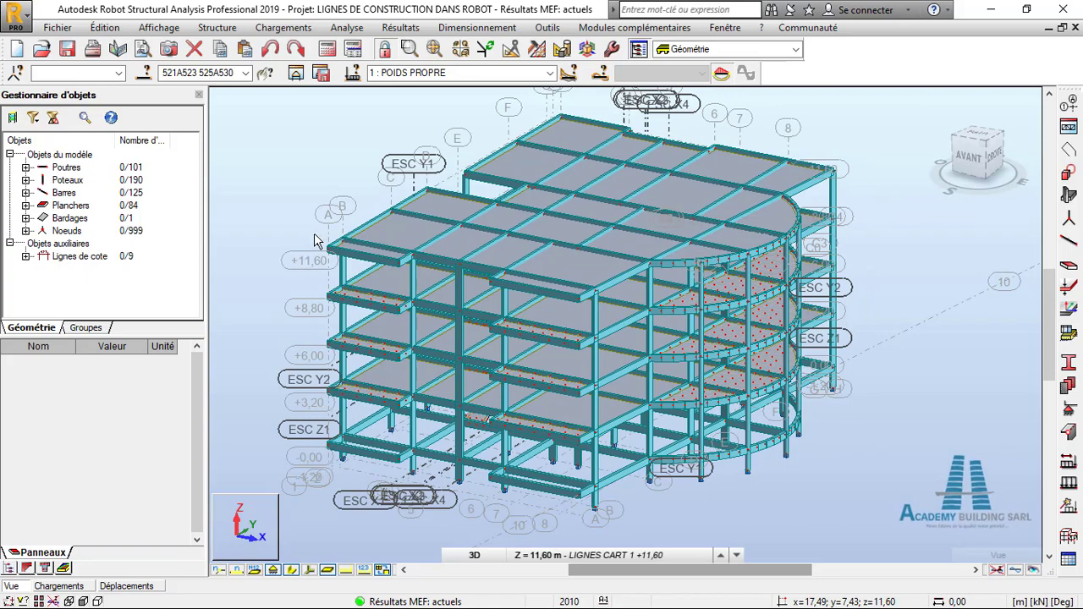
pyautogui.scroll(1, 314, 233)
pyautogui.scroll(-1, 677, 279)
pyautogui.scroll(-1, 662, 278)
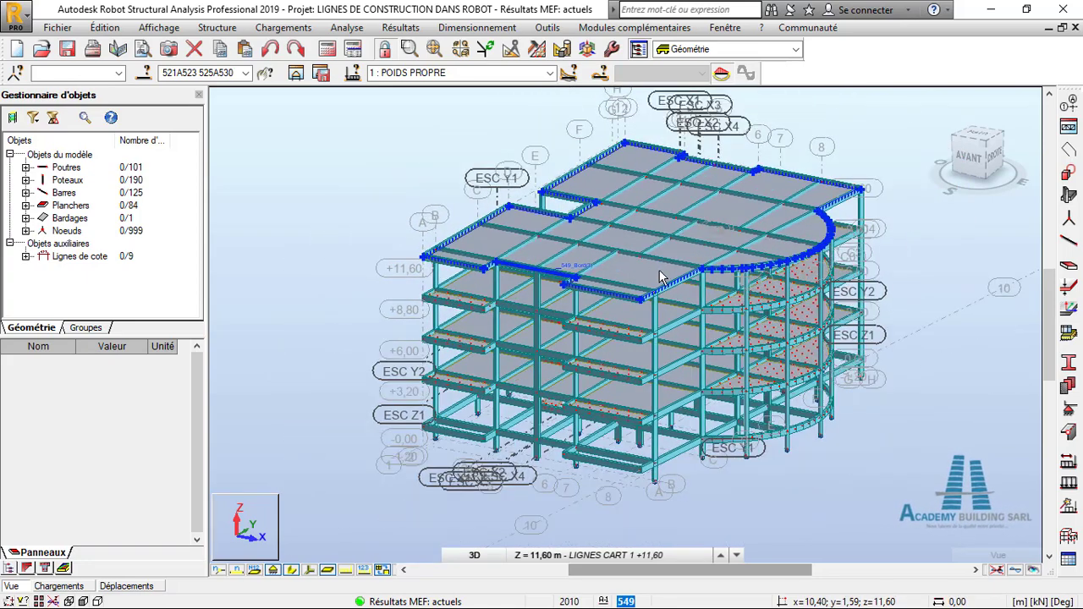
pyautogui.scroll(2, 584, 254)
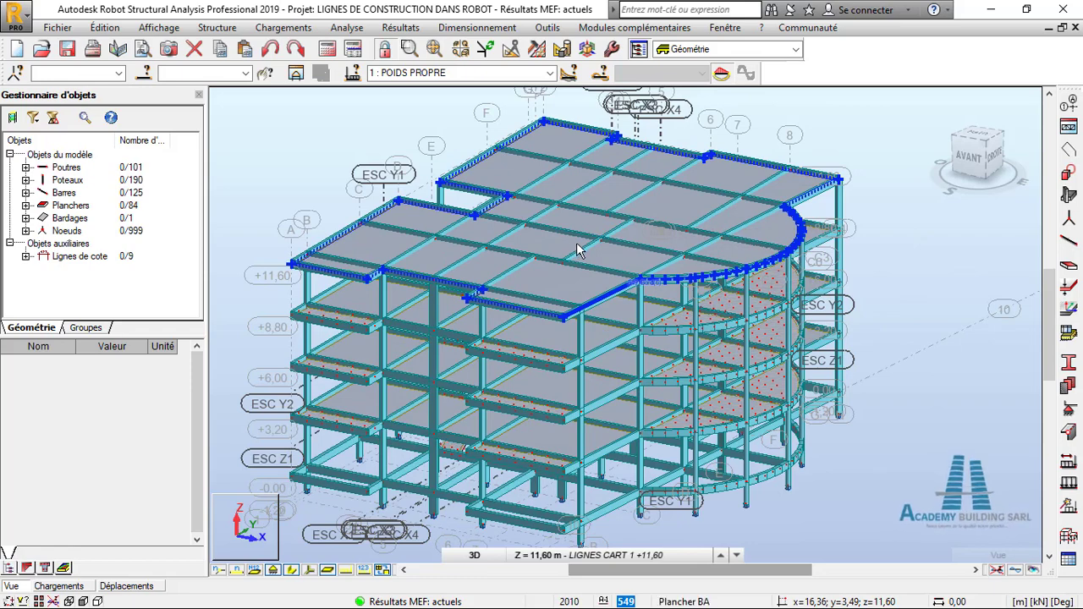
pyautogui.moveTo(578, 250); pyautogui.dragTo(582, 235, button='middle')
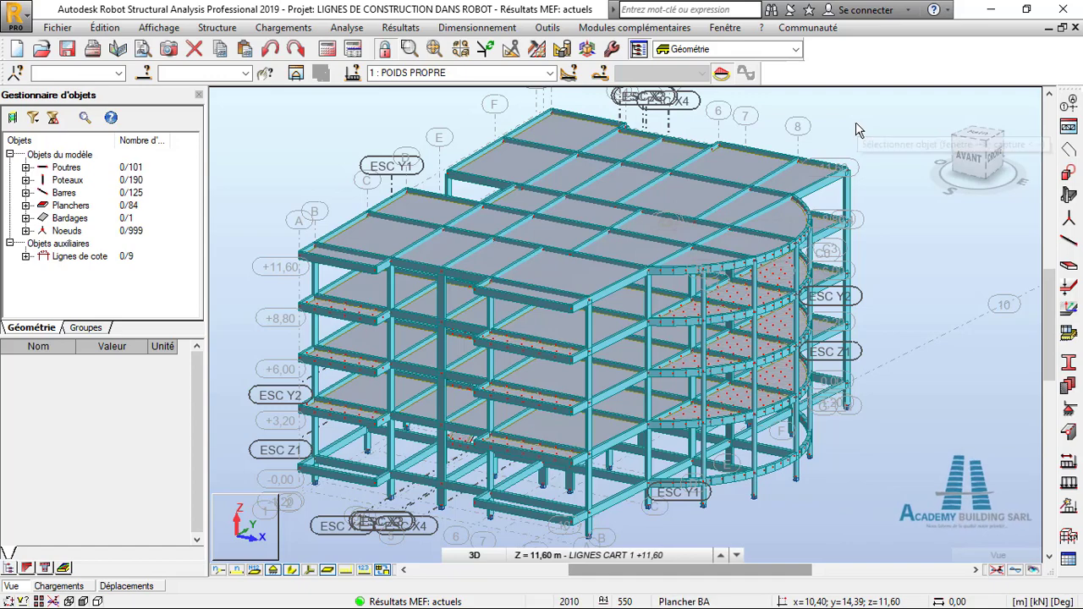
pyautogui.scroll(-1, 826, 150)
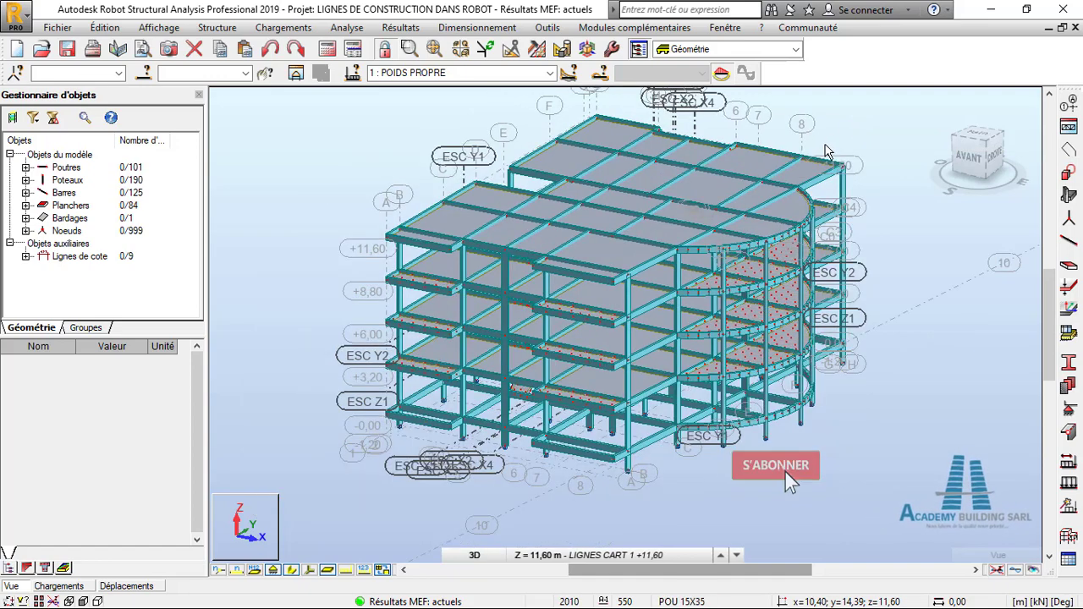
pyautogui.moveTo(826, 147); pyautogui.dragTo(795, 160, button='middle')
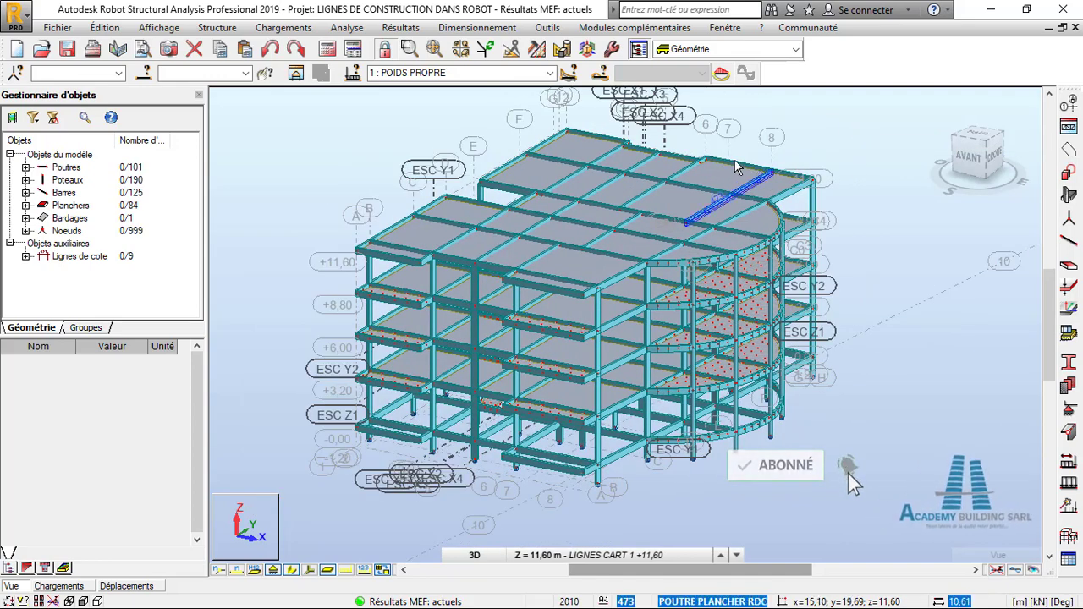
pyautogui.scroll(2, 745, 157)
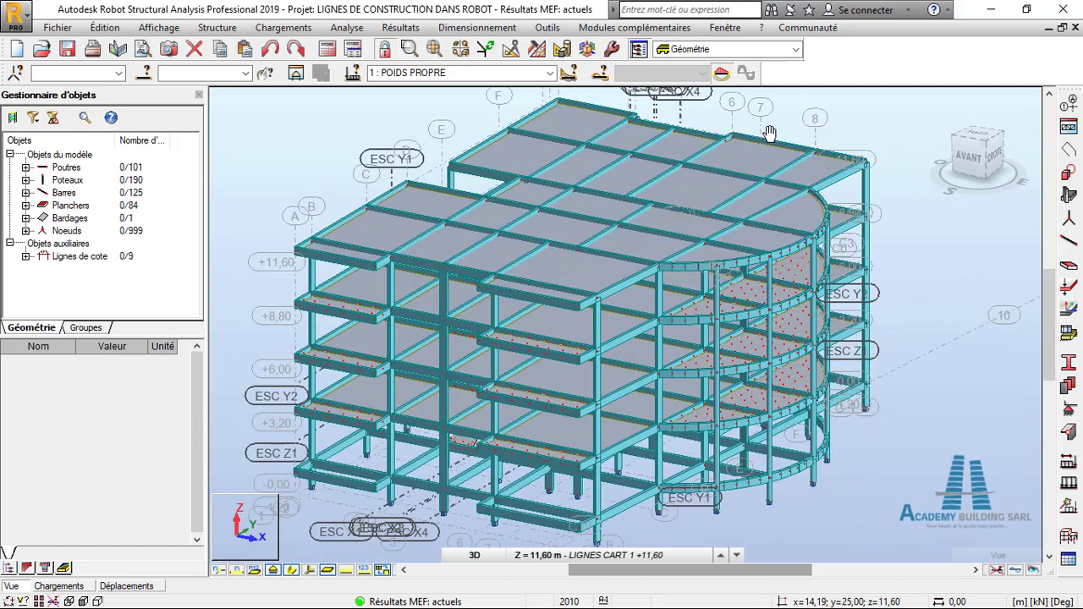
pyautogui.scroll(-2, 772, 142)
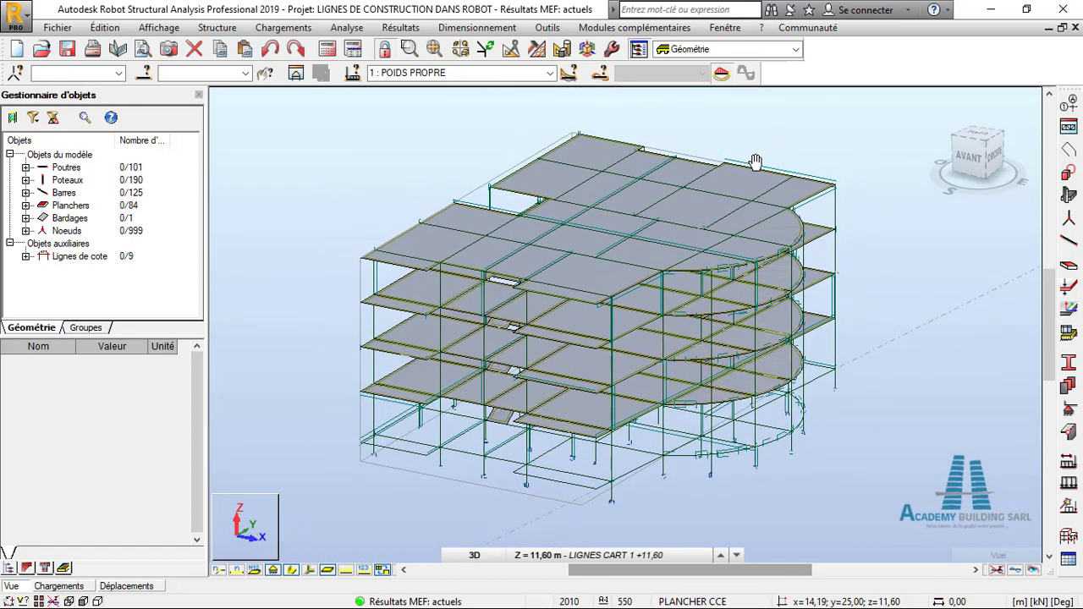
pyautogui.scroll(1, 779, 131)
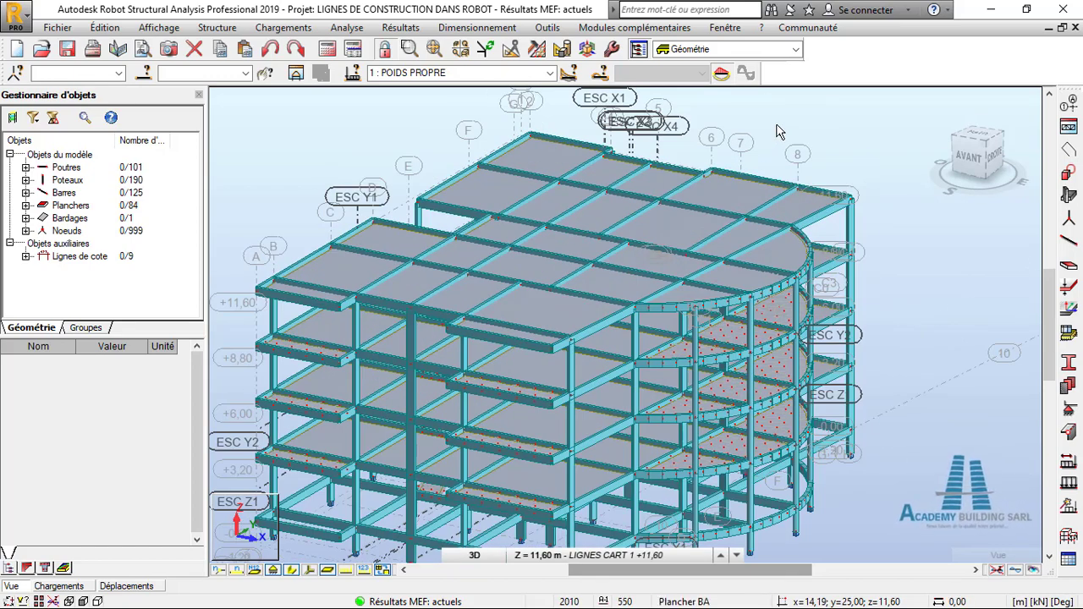
pyautogui.scroll(-2, 850, 195)
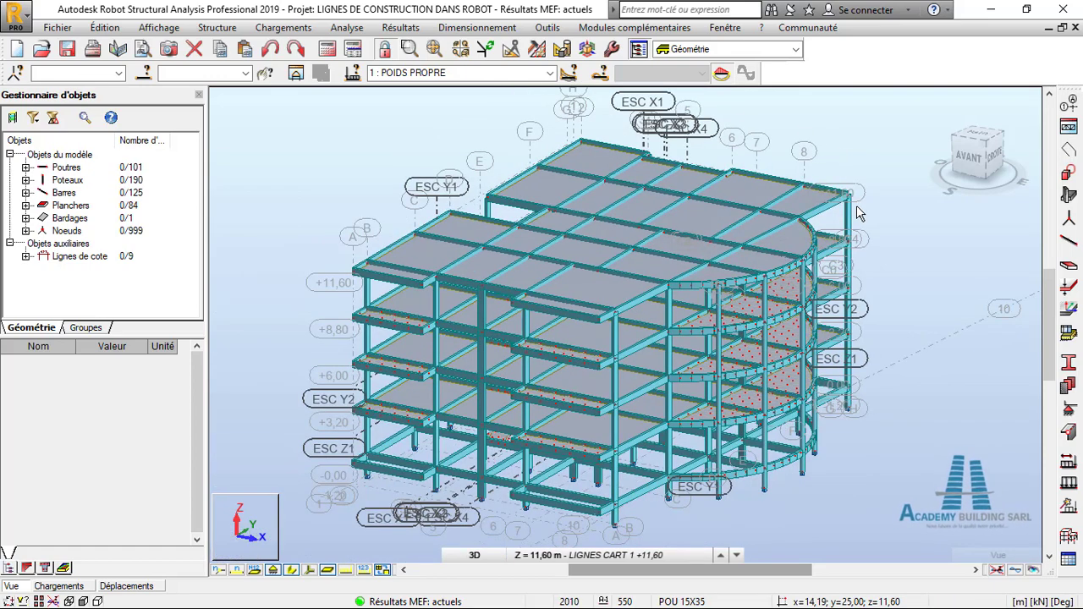